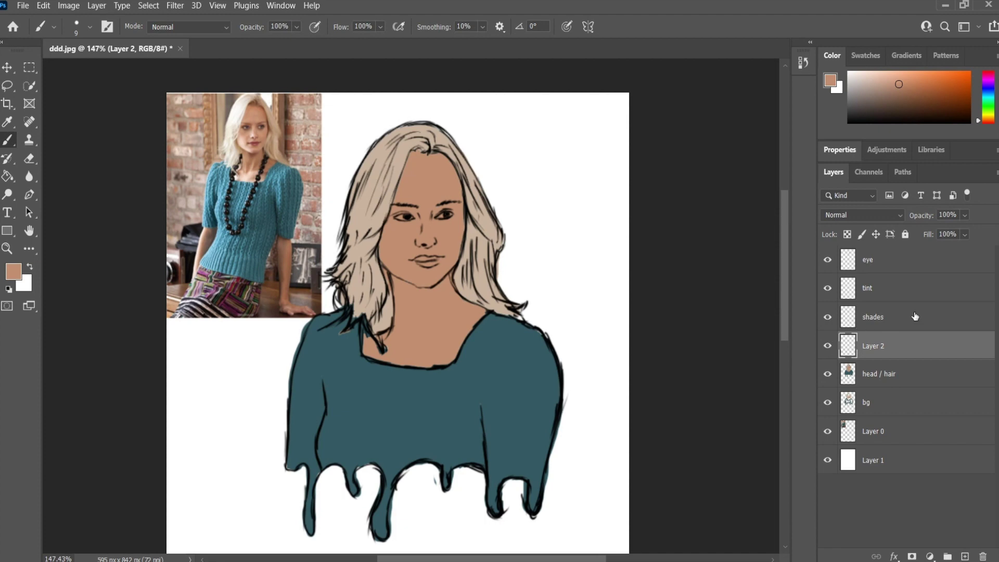
# Rename Layer 2 as "swatches" and keep it selected.
pyautogui.doubleClick(874, 346)
pyautogui.write('swatches')
pyautogui.click(918, 372)
pyautogui.click(897, 348)
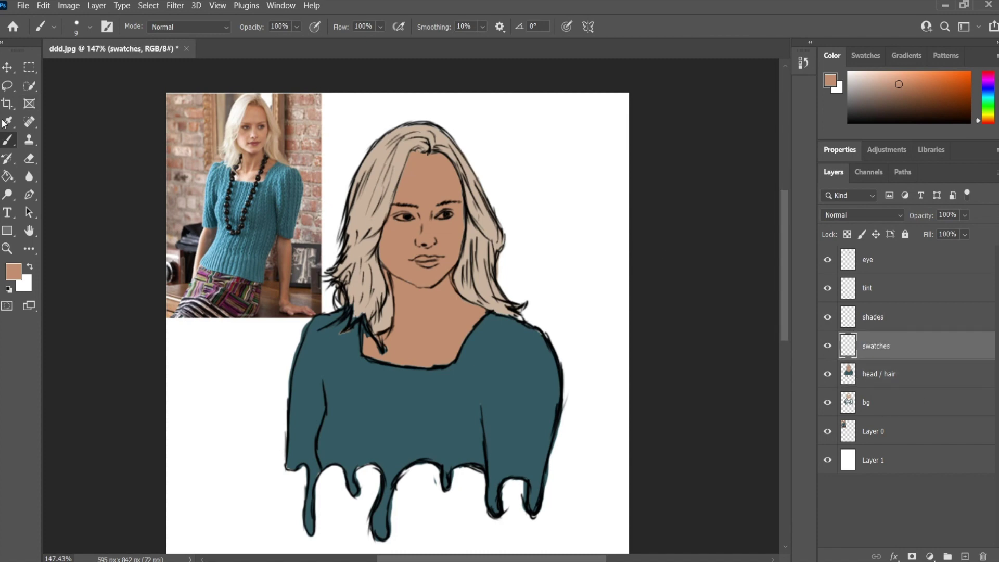
# Set the brush size to 29 px and paint a base skin-tone swatch on the white background beside the portrait.
pyautogui.click(91, 27)
pyautogui.click(80, 71)
pyautogui.click(92, 27)
pyautogui.scroll(3, 407, 245)
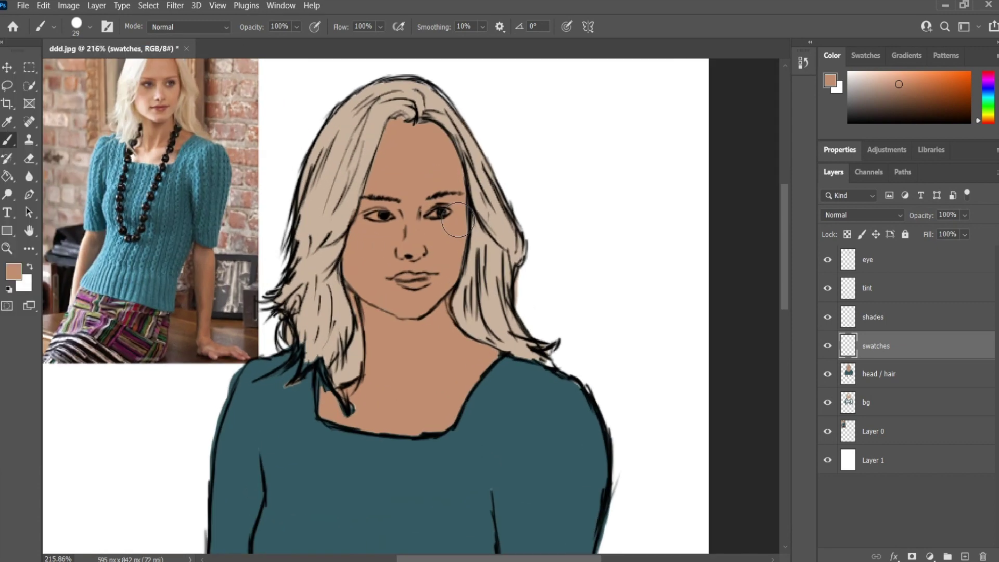
pyautogui.scroll(-2, 376, 242)
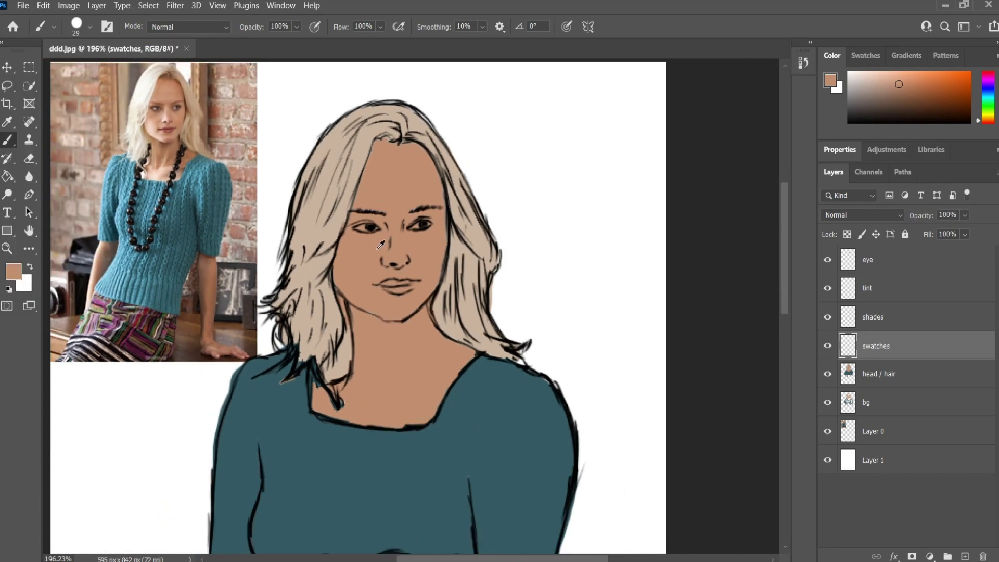
pyautogui.click(633, 163)
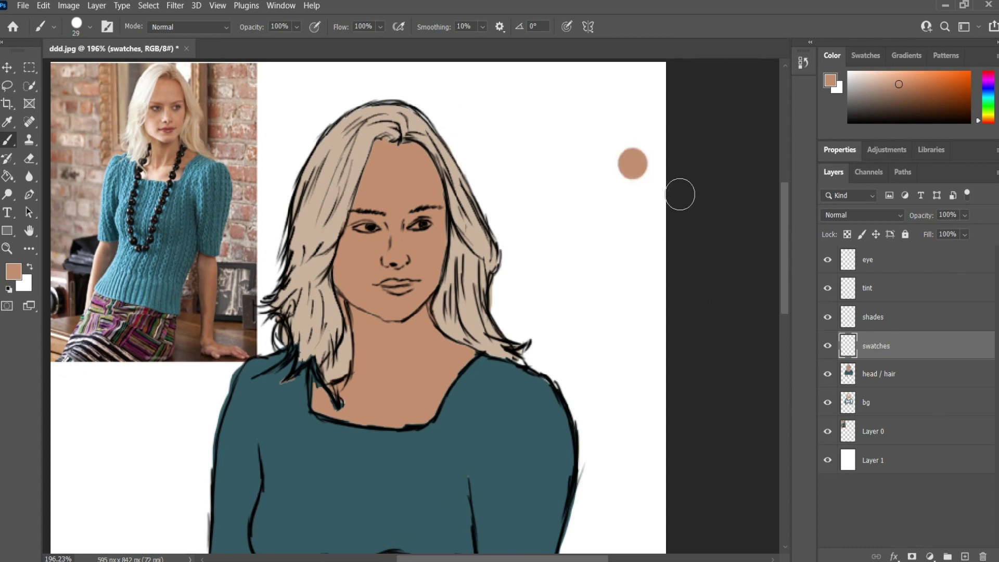
# Enlarge the color picker area and paint four progressively lighter skin-tone swatches in a column below the base skin swatch.
pyautogui.moveTo(911, 136); pyautogui.dragTo(904, 191)
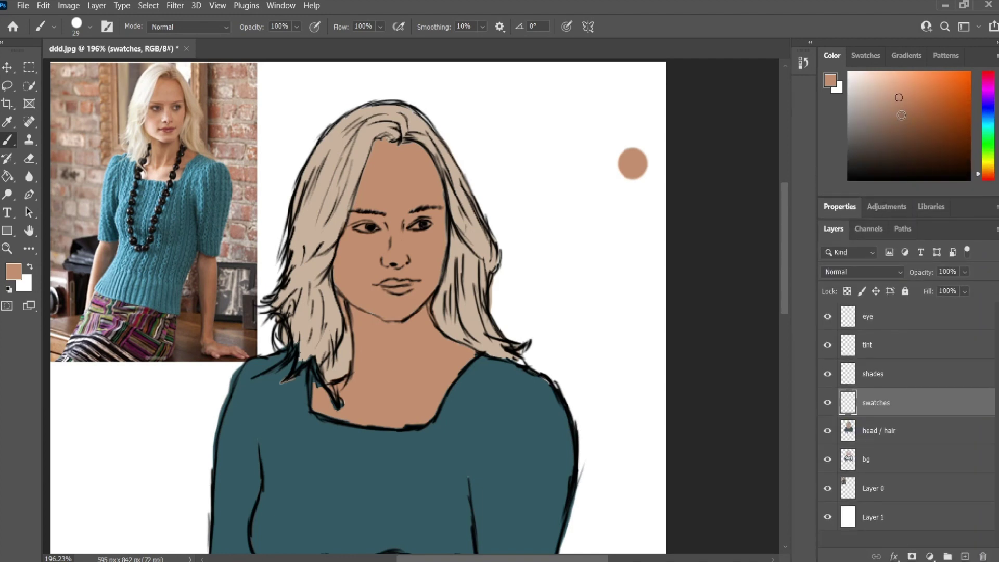
pyautogui.click(890, 89)
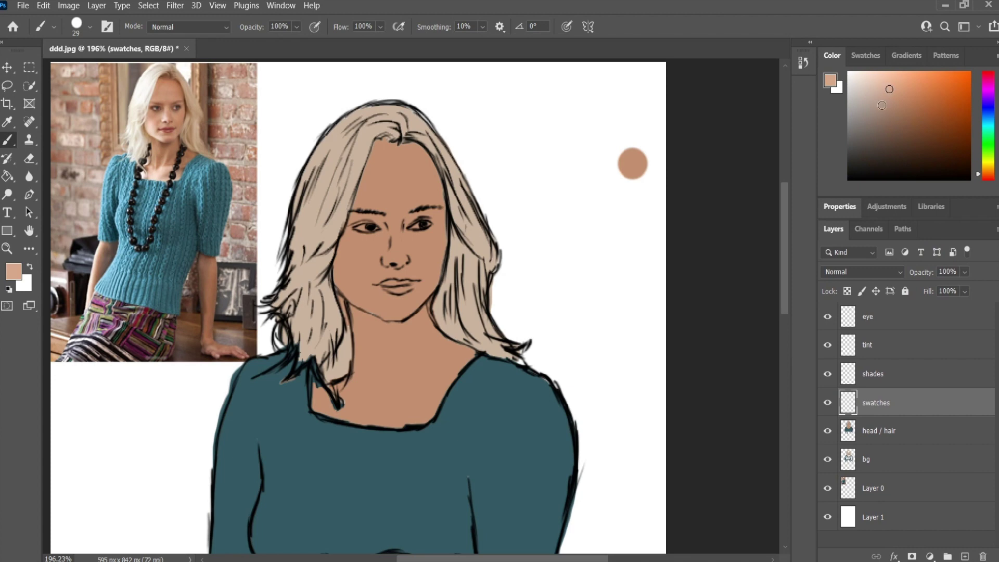
pyautogui.click(634, 205)
pyautogui.click(877, 84)
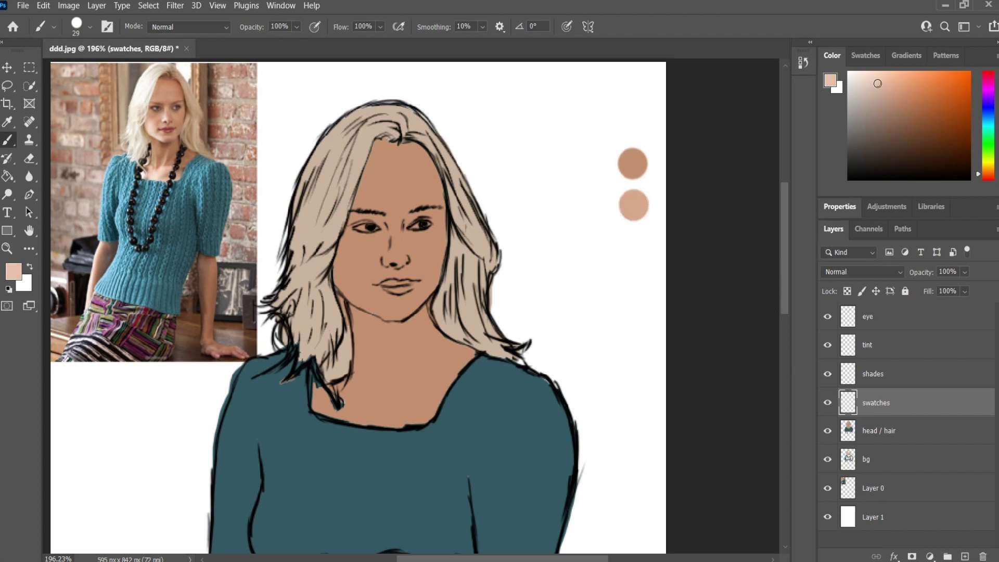
pyautogui.click(636, 247)
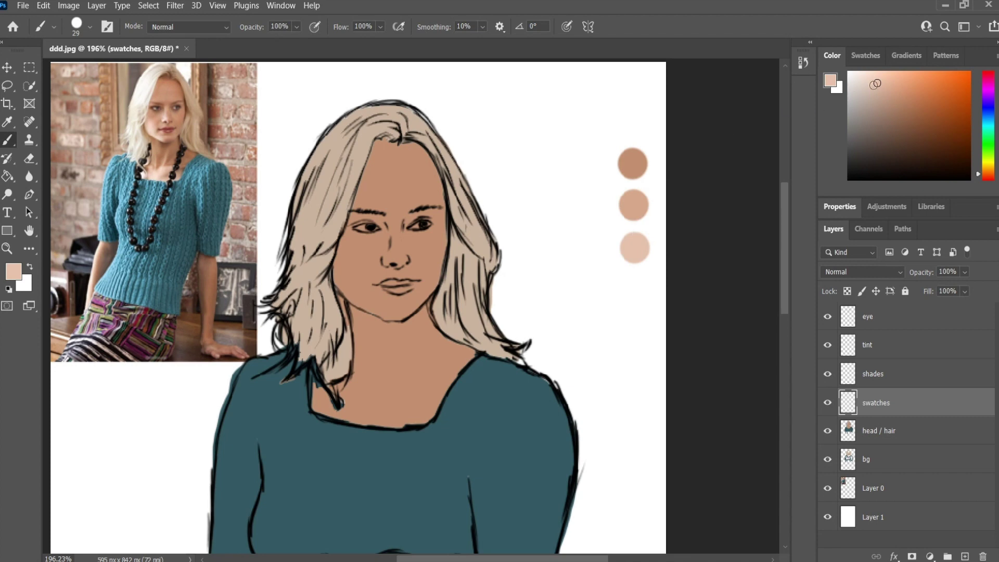
pyautogui.click(866, 79)
pyautogui.click(635, 296)
pyautogui.click(853, 75)
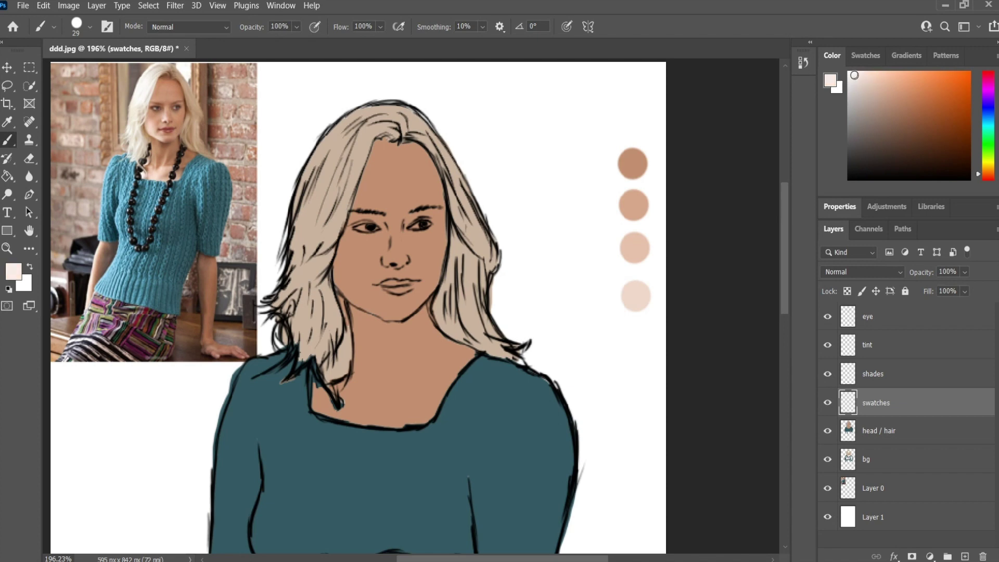
pyautogui.click(639, 341)
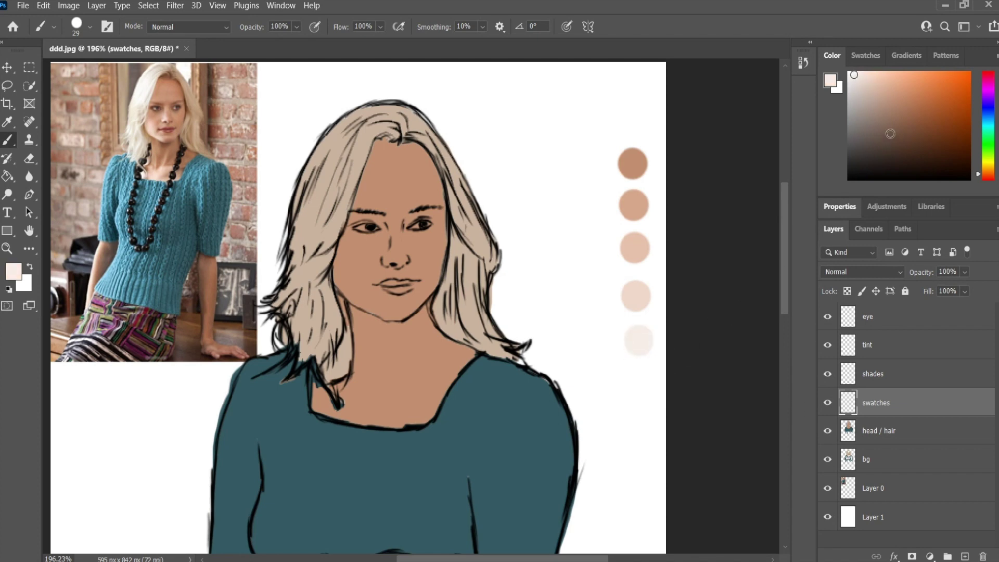
# Sample the base skin swatch and paint three progressively darker brown swatches above it.
pyautogui.keyDown('alt'); pyautogui.click(635, 157); pyautogui.keyUp('alt')
pyautogui.click(910, 118)
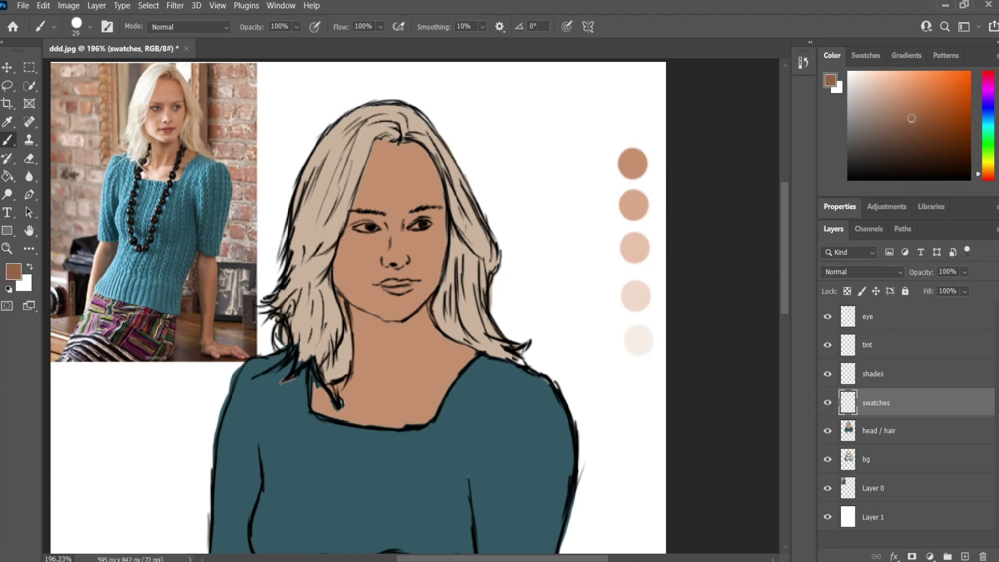
pyautogui.click(633, 129)
pyautogui.click(920, 132)
pyautogui.click(628, 89)
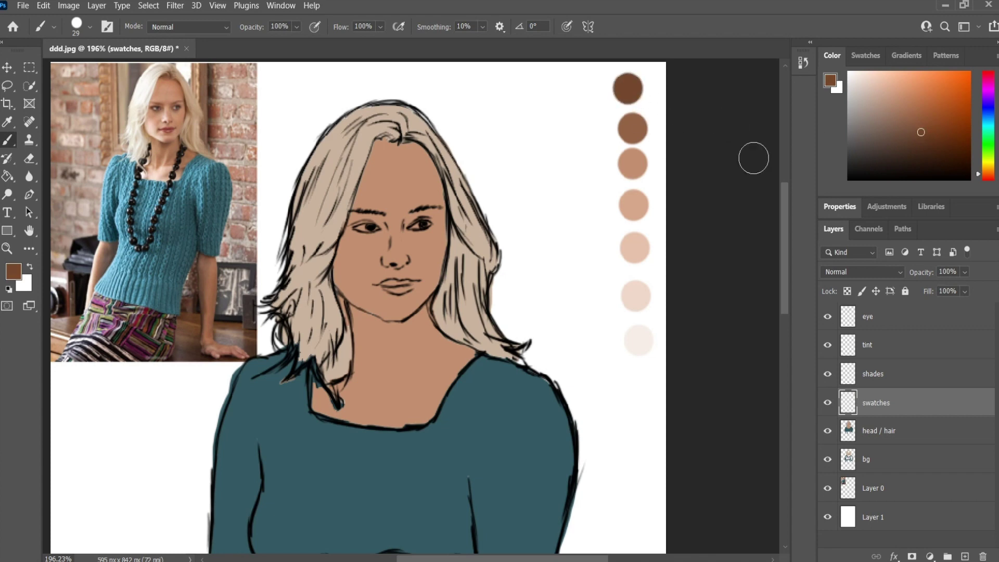
pyautogui.click(927, 145)
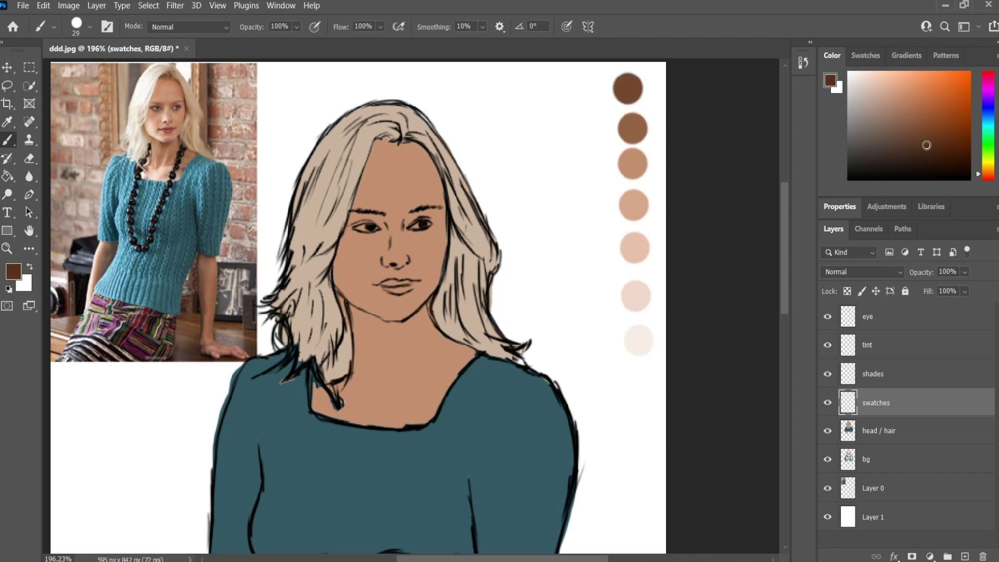
pyautogui.click(591, 76)
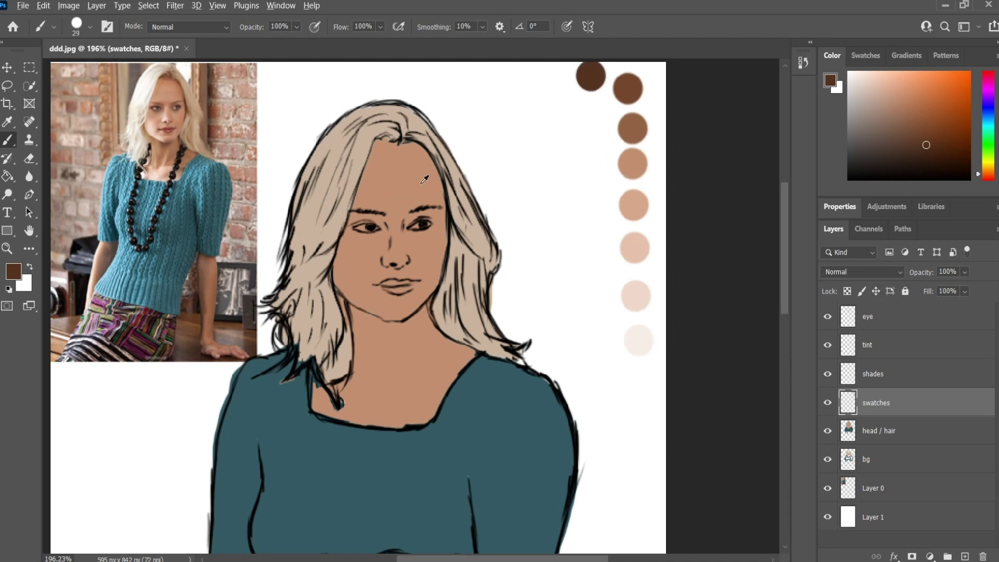
# Sample the skin color from the forehead and paint an extra dab overlapping the base skin swatch.
pyautogui.keyDown('alt'); pyautogui.click(404, 174); pyautogui.keyUp('alt')
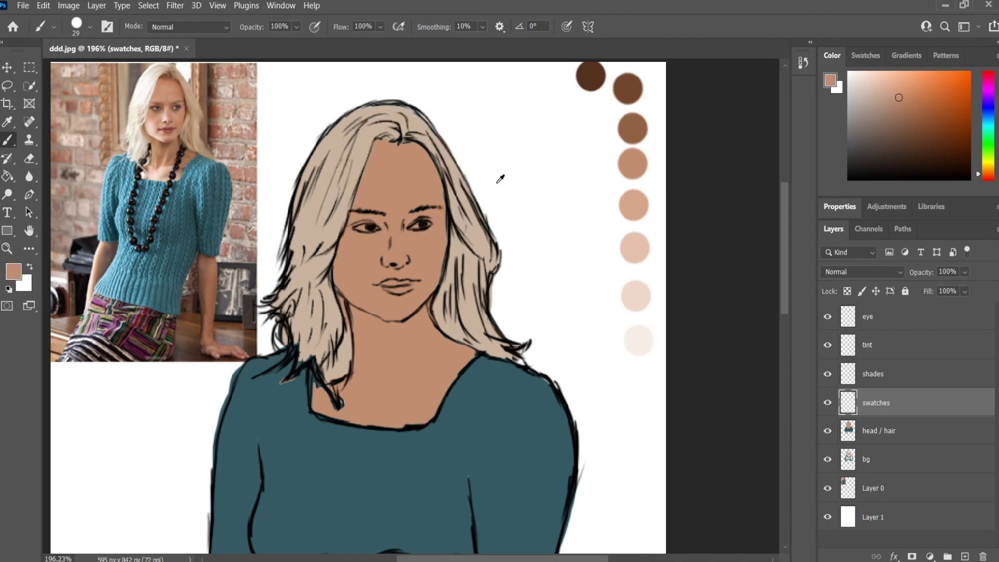
pyautogui.click(633, 204)
pyautogui.click(611, 164)
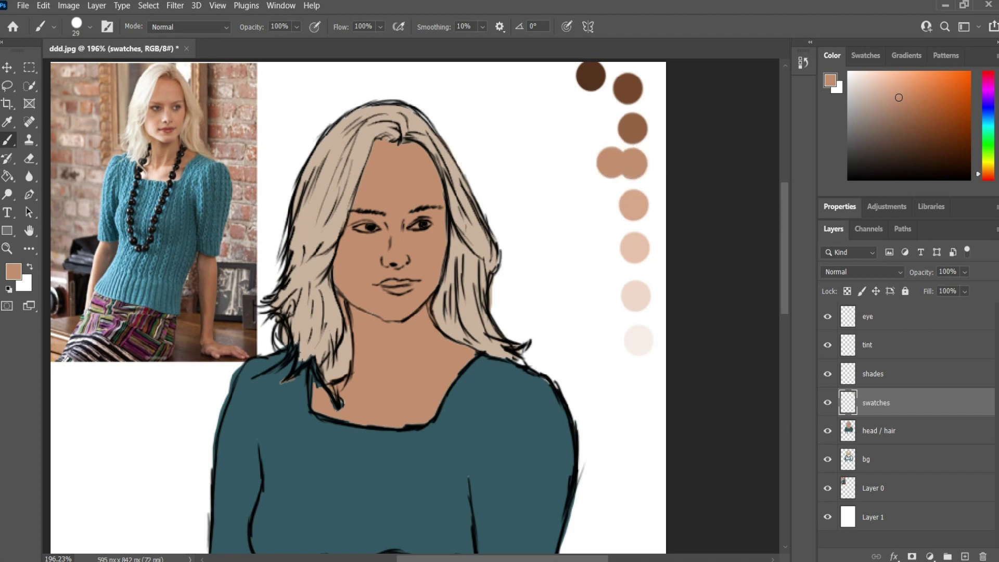
pyautogui.click(635, 165)
# Sample the hair color and paint a base hair swatch, with a lighter cream one below and a darker brown one above.
pyautogui.keyDown('alt'); pyautogui.click(477, 233); pyautogui.keyUp('alt')
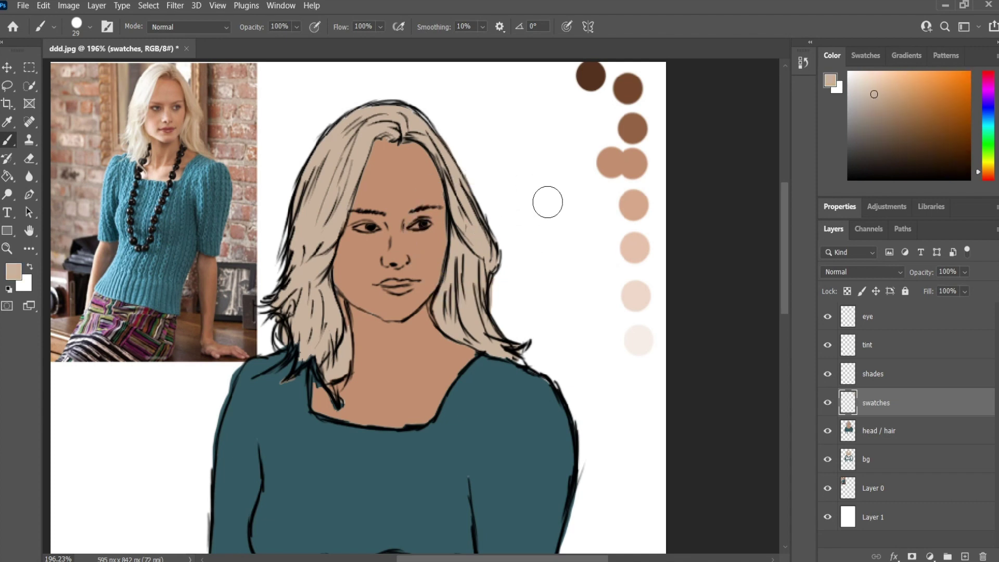
pyautogui.click(567, 183)
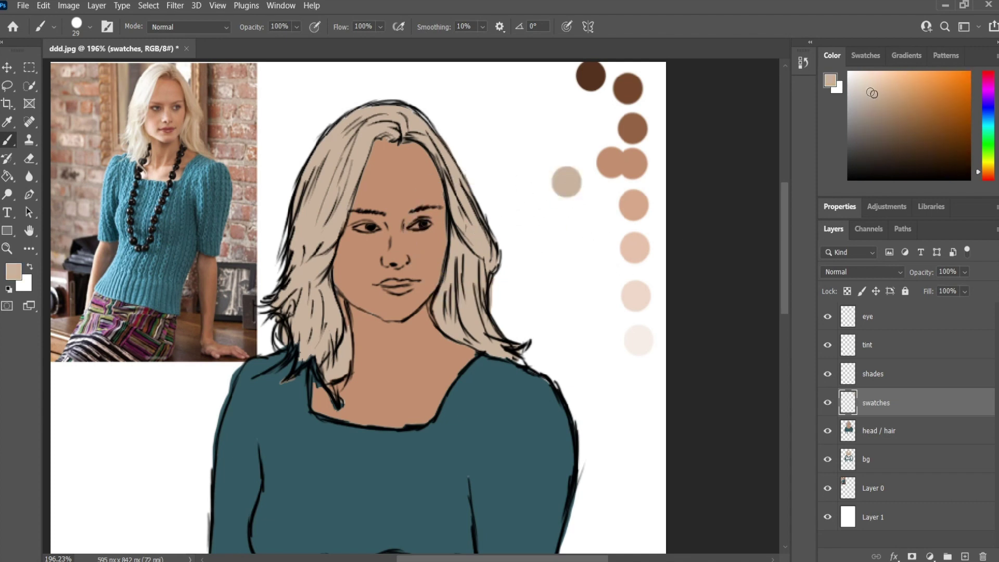
pyautogui.click(857, 76)
pyautogui.click(570, 217)
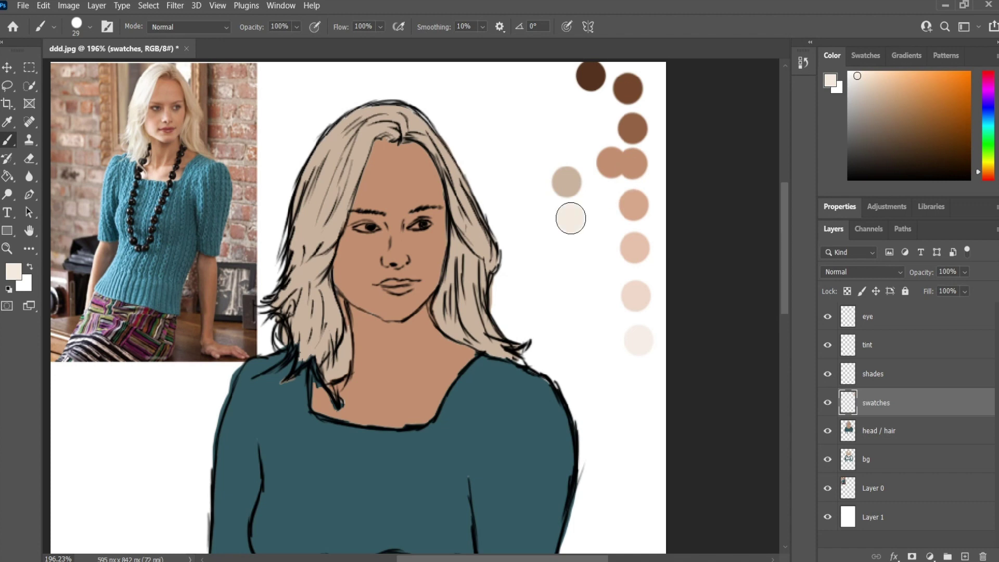
pyautogui.keyDown('alt'); pyautogui.click(569, 182); pyautogui.keyUp('alt')
pyautogui.click(894, 127)
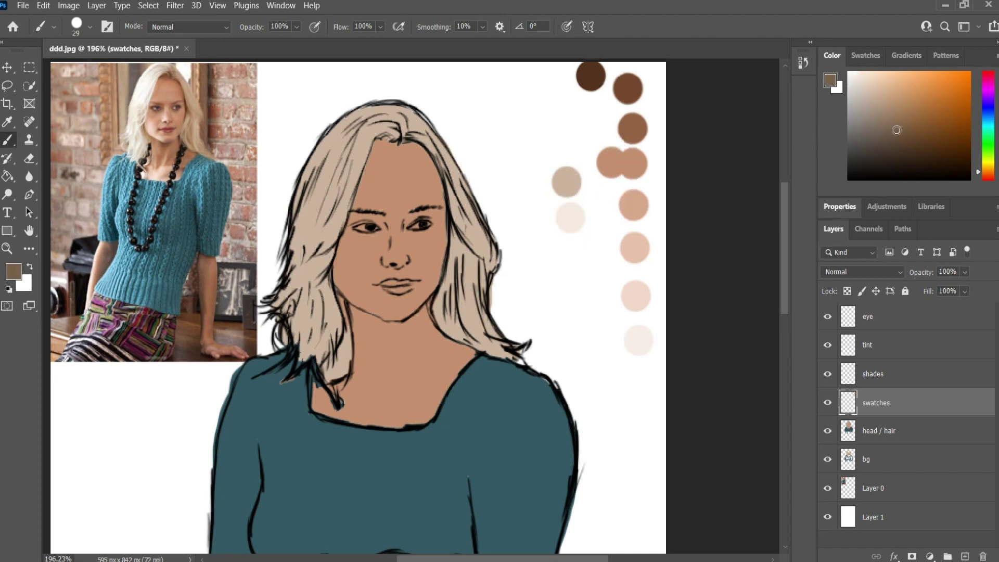
pyautogui.click(563, 148)
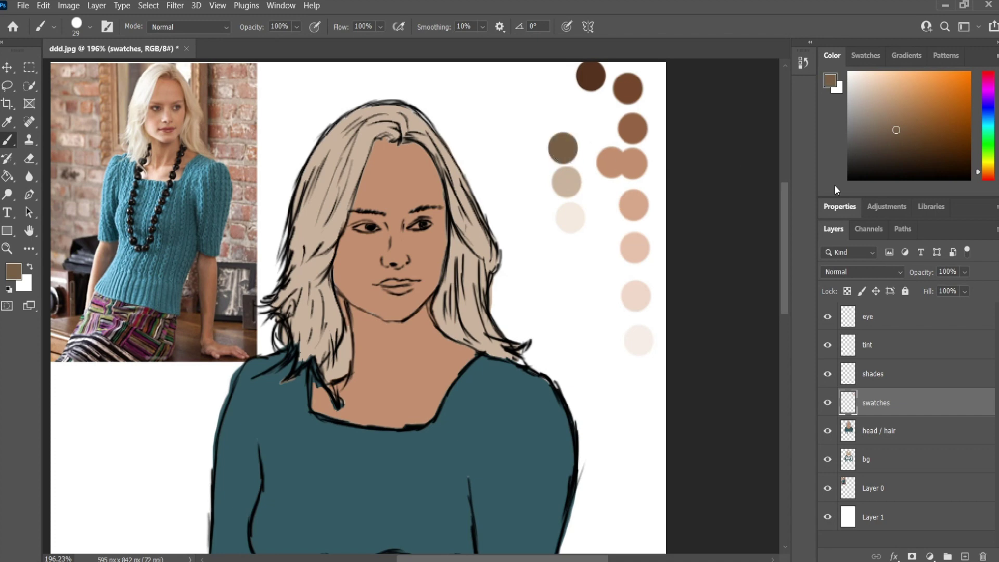
# Sample the sweater's teal and paint a base swatch with two progressively lighter tints below it.
pyautogui.keyDown('alt'); pyautogui.click(491, 386); pyautogui.keyUp('alt')
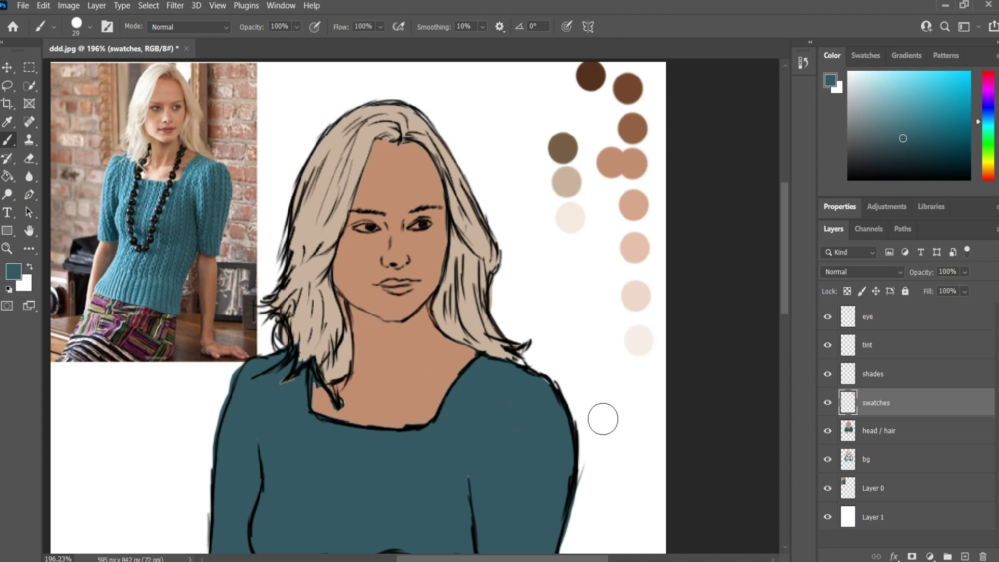
pyautogui.click(628, 448)
pyautogui.scroll(-3, 635, 437)
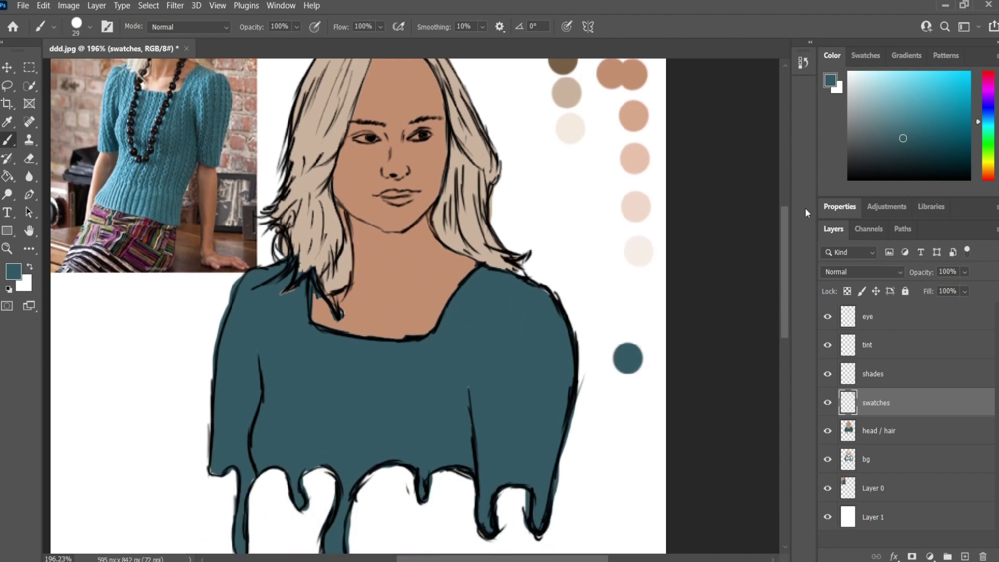
pyautogui.click(882, 105)
pyautogui.click(631, 409)
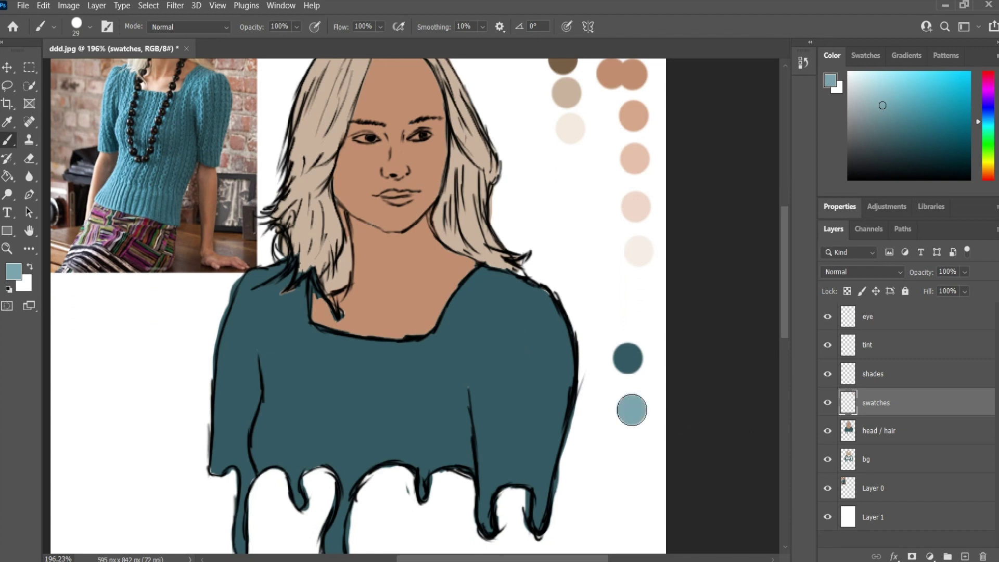
pyautogui.click(862, 85)
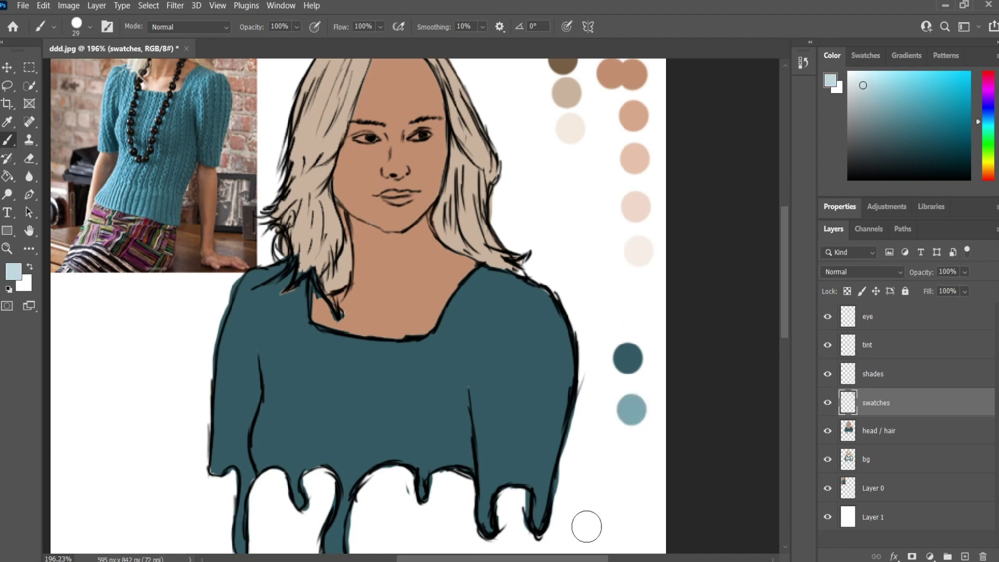
pyautogui.click(635, 457)
# Sample the base teal swatch and paint two progressively darker teal swatches above it.
pyautogui.keyDown('alt'); pyautogui.click(633, 352); pyautogui.keyUp('alt')
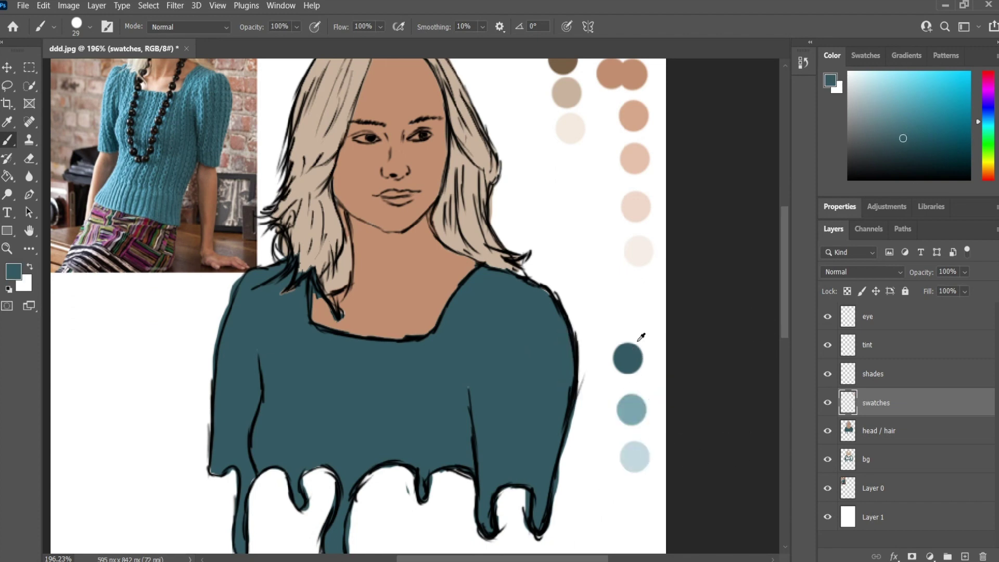
pyautogui.click(917, 177)
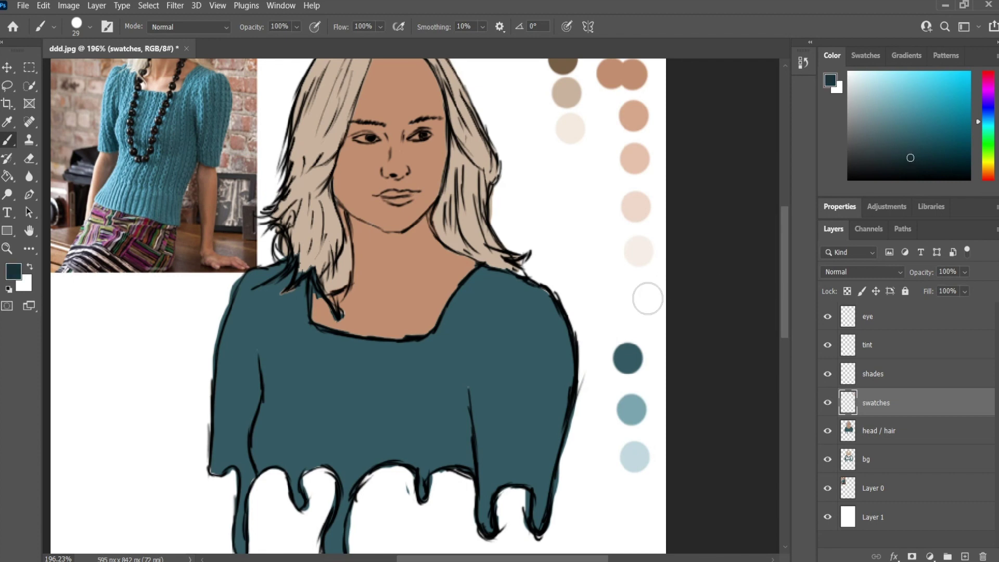
pyautogui.click(627, 321)
pyautogui.click(918, 167)
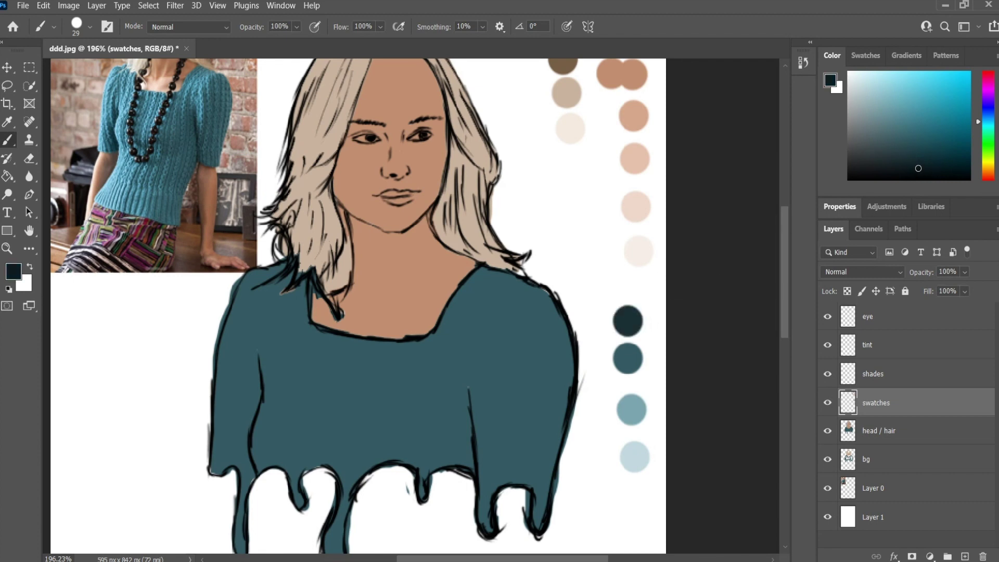
pyautogui.click(616, 290)
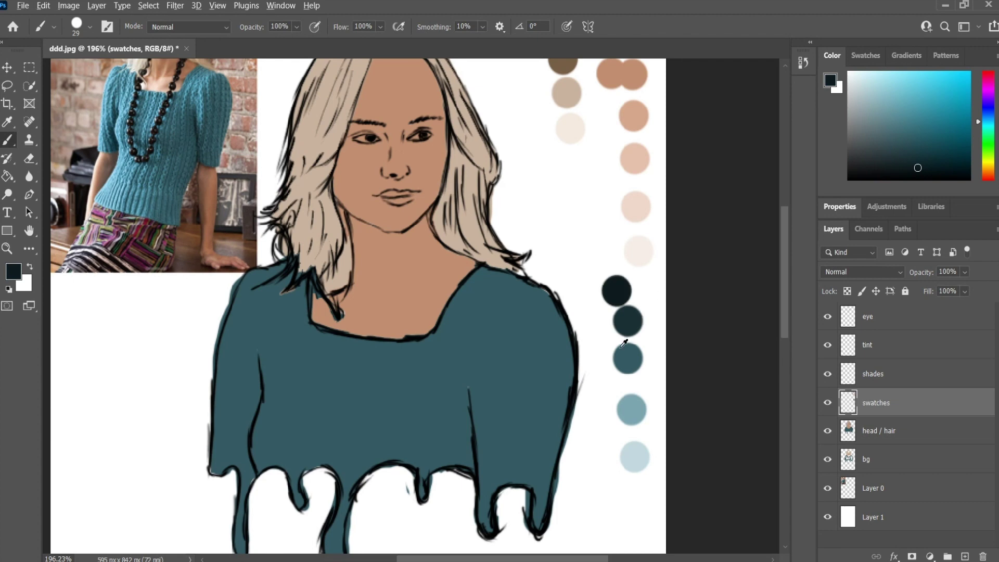
pyautogui.scroll(-4, 580, 365)
pyautogui.scroll(2, 620, 217)
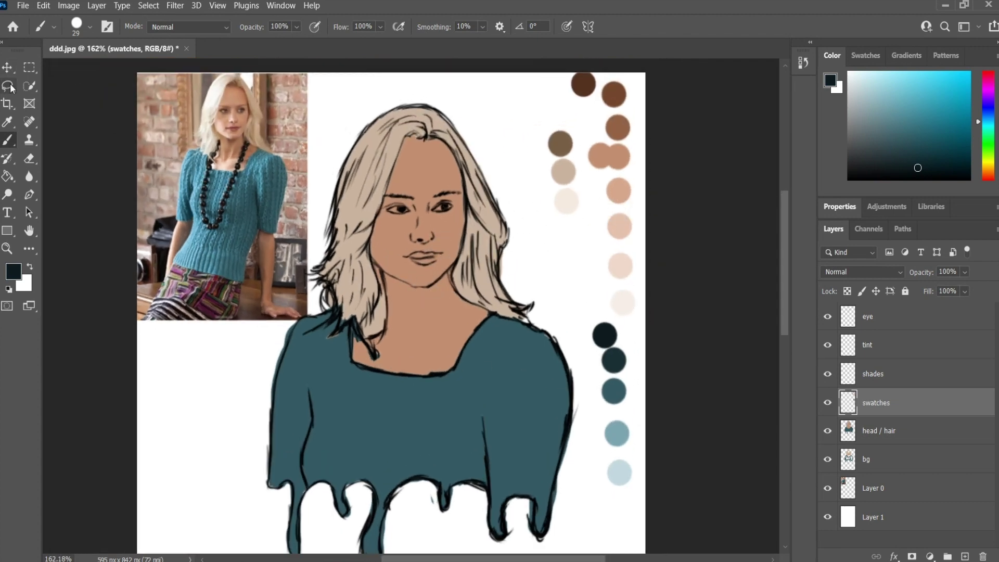
# Try the Soft Round Pressure Size brush.
pyautogui.click(91, 28)
pyautogui.moveTo(80, 77); pyautogui.dragTo(74, 77)
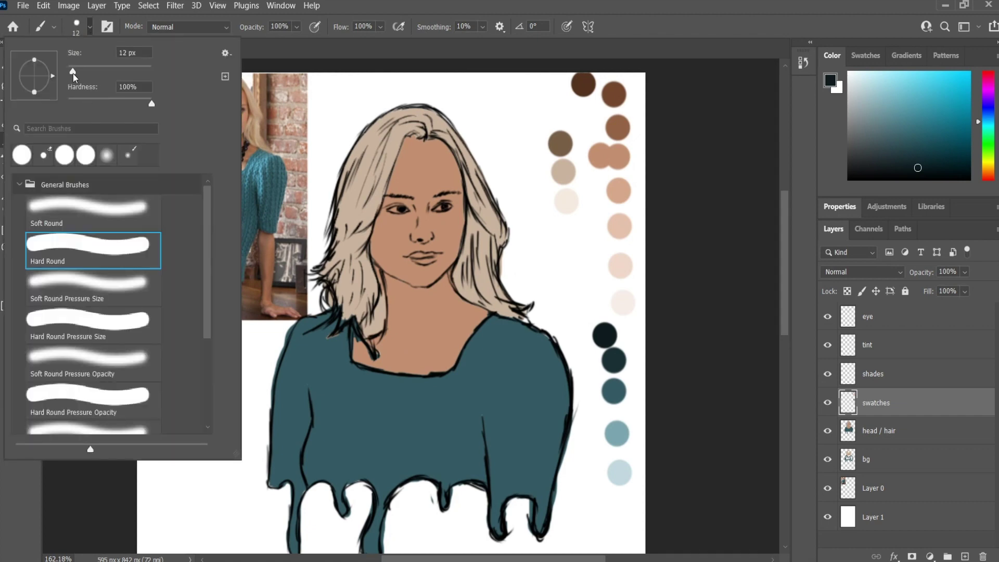
pyautogui.click(81, 283)
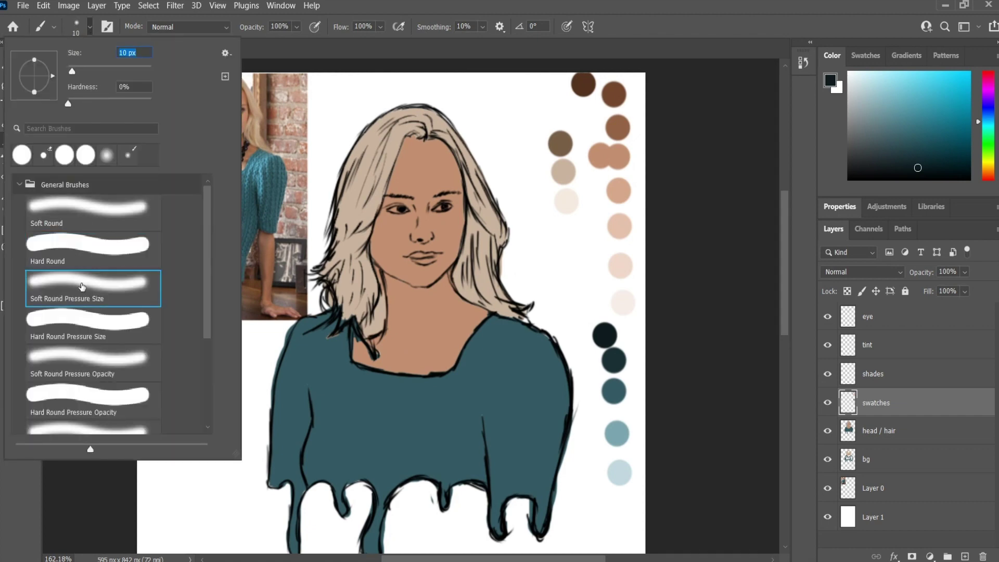
pyautogui.click(92, 28)
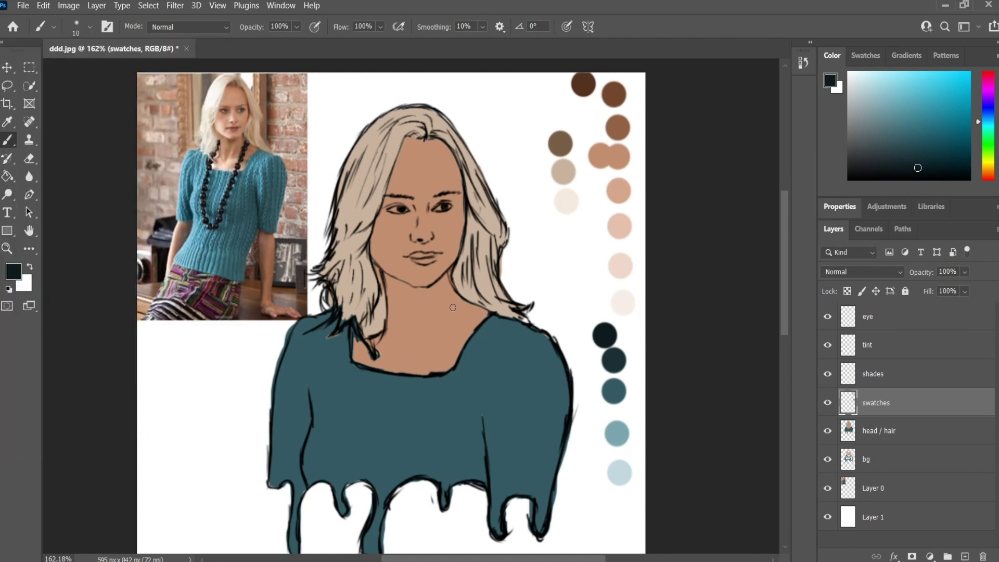
# Switch to the Soft Round Pressure Opacity and Flow brush and set its size to 15 px.
pyautogui.click(90, 27)
pyautogui.scroll(-5, 102, 323)
pyautogui.click(103, 337)
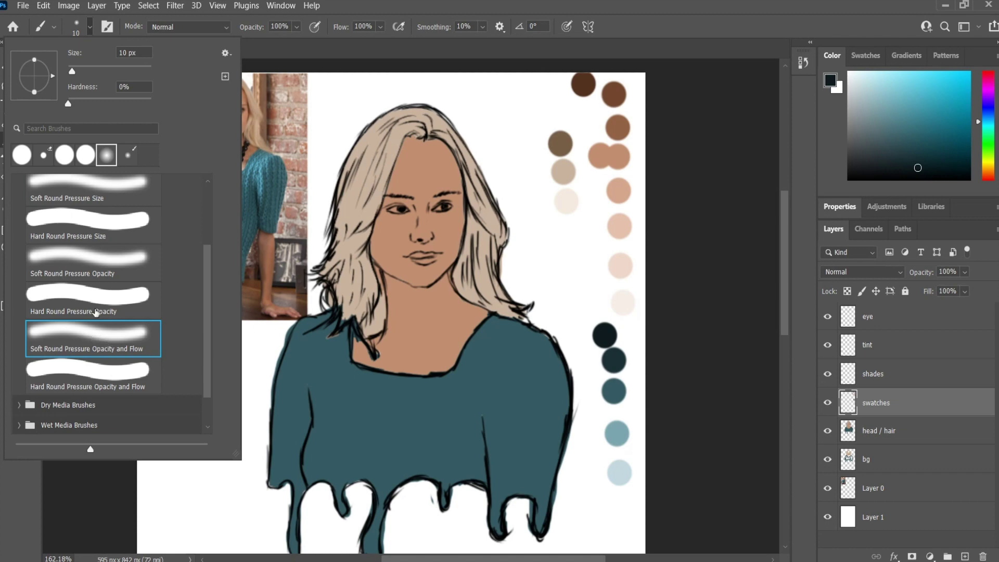
pyautogui.moveTo(75, 73); pyautogui.dragTo(74, 74)
pyautogui.click(91, 29)
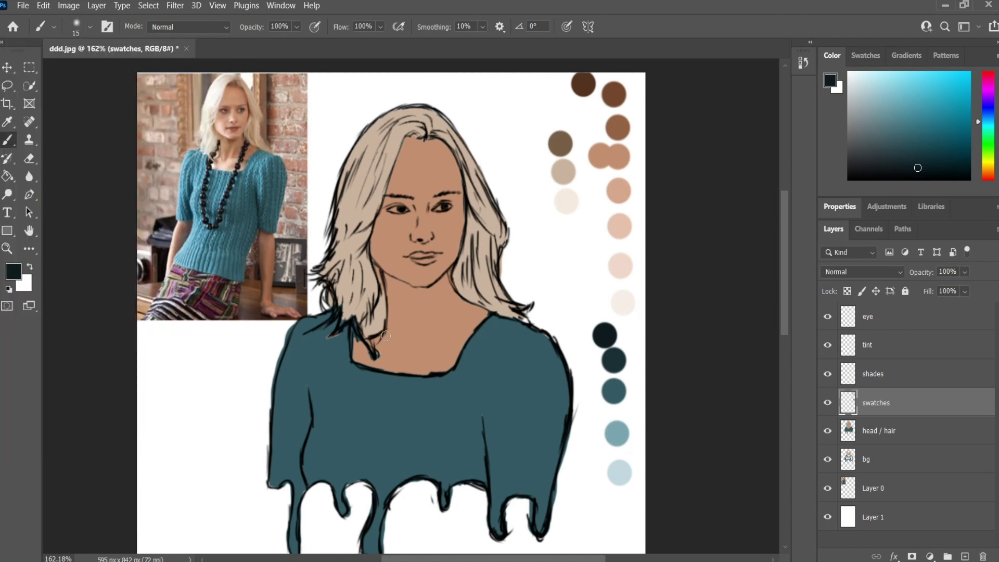
# Make the shades layer active and sample the dark brown hair swatch as the painting color.
pyautogui.scroll(-1, 501, 329)
pyautogui.scroll(2, 567, 303)
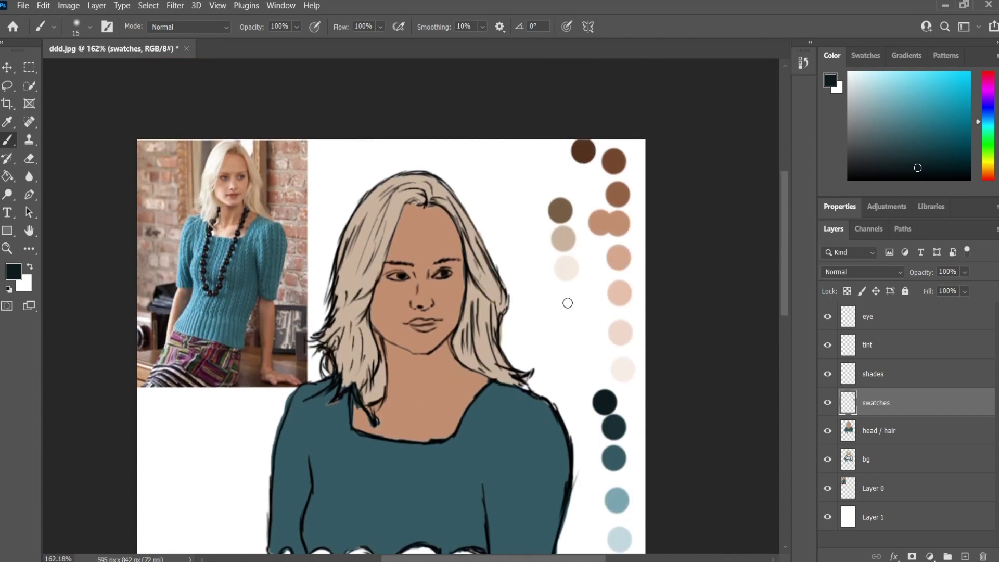
pyautogui.scroll(3, 338, 307)
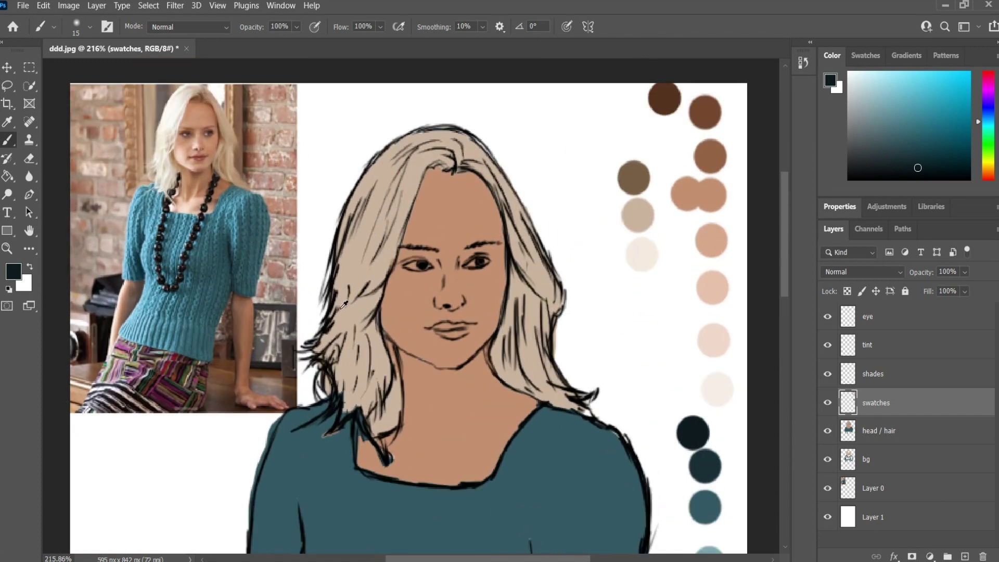
pyautogui.scroll(2, 407, 326)
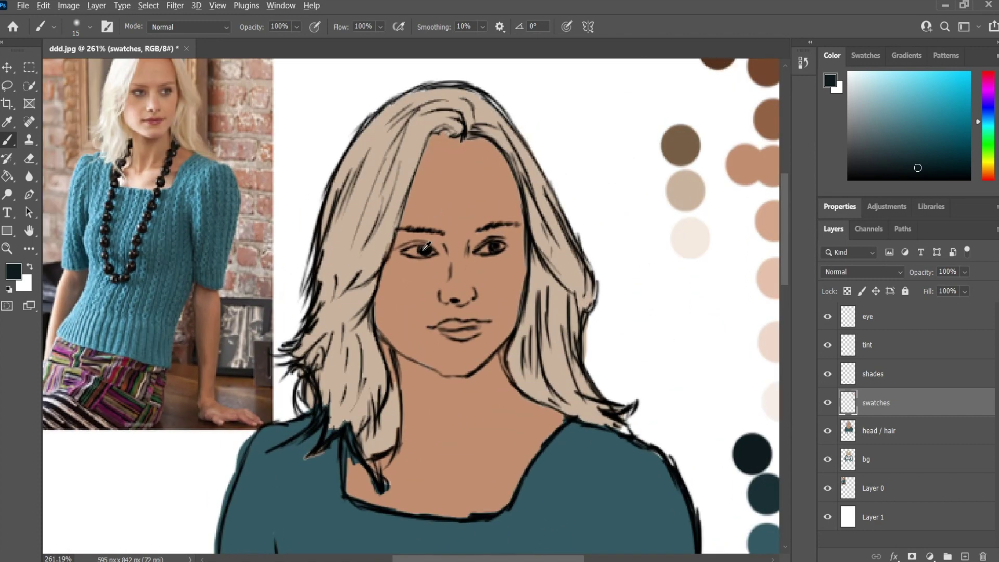
pyautogui.scroll(-1, 426, 247)
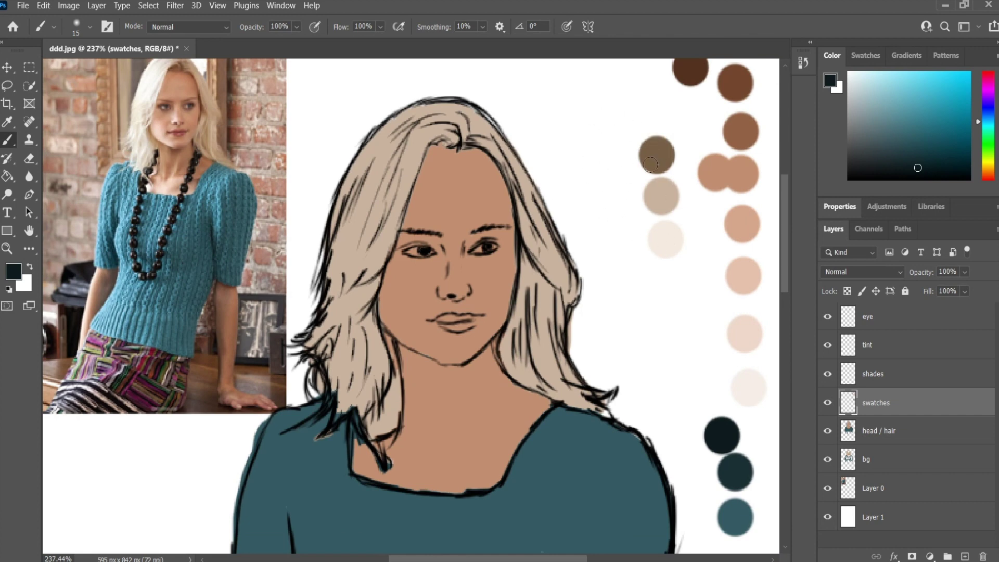
pyautogui.click(879, 376)
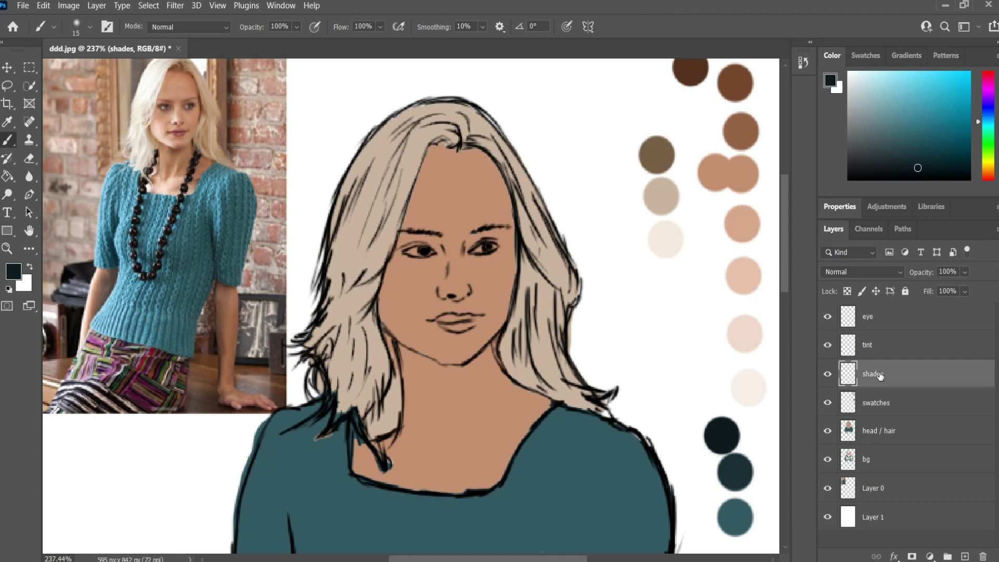
pyautogui.keyDown('alt'); pyautogui.click(664, 184); pyautogui.keyUp('alt')
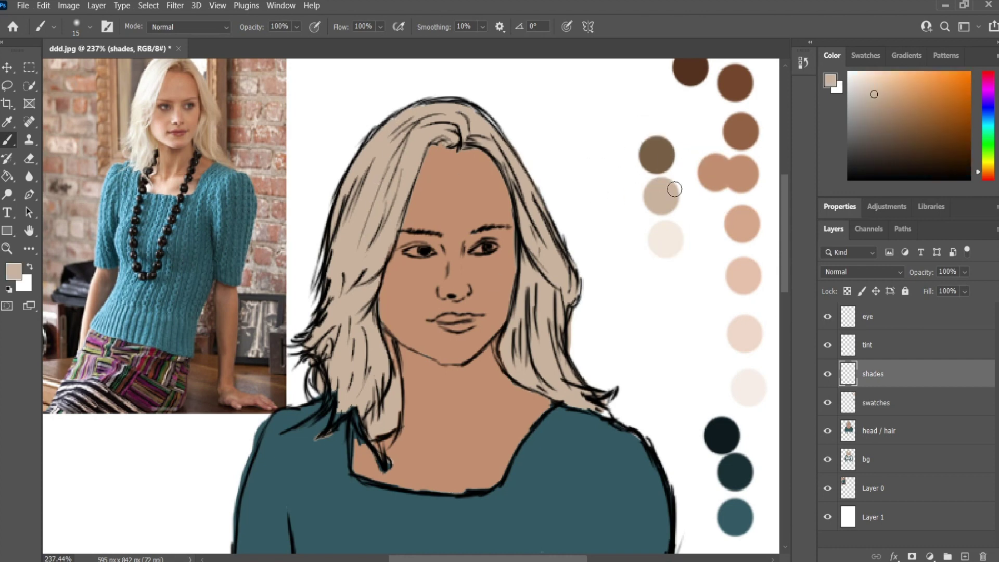
pyautogui.keyDown('alt'); pyautogui.click(659, 154); pyautogui.keyUp('alt')
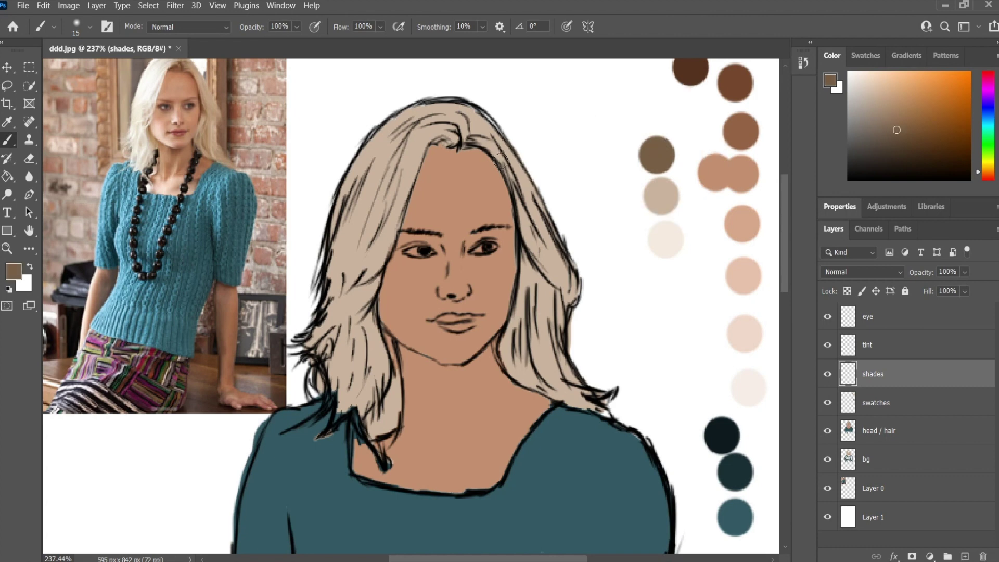
# Paint soft dark brown shading from the parting down through the hair on the left side of the face.
pyautogui.moveTo(433, 132); pyautogui.dragTo(369, 263)
pyautogui.moveTo(409, 167); pyautogui.dragTo(375, 255)
pyautogui.moveTo(421, 129)
pyautogui.mouseDown()
pyautogui.moveTo(385, 203)
pyautogui.moveTo(372, 182)
pyautogui.mouseUp()
pyautogui.moveTo(383, 145)
pyautogui.mouseDown()
pyautogui.moveTo(341, 237)
pyautogui.moveTo(346, 300)
pyautogui.moveTo(333, 343)
pyautogui.moveTo(308, 351)
pyautogui.moveTo(331, 391)
pyautogui.mouseUp()
pyautogui.moveTo(372, 312)
pyautogui.mouseDown()
pyautogui.moveTo(347, 412)
pyautogui.moveTo(364, 330)
pyautogui.moveTo(388, 352)
pyautogui.moveTo(371, 346)
pyautogui.moveTo(372, 424)
pyautogui.mouseUp()
pyautogui.moveTo(390, 385); pyautogui.dragTo(383, 419)
pyautogui.moveTo(389, 315); pyautogui.dragTo(364, 373)
pyautogui.moveTo(387, 242)
pyautogui.mouseDown()
pyautogui.moveTo(364, 290)
pyautogui.moveTo(381, 266)
pyautogui.mouseUp()
# Shade the hair on the right side of the face and around the crown with dark brown.
pyautogui.moveTo(460, 129)
pyautogui.mouseDown()
pyautogui.moveTo(510, 166)
pyautogui.moveTo(464, 108)
pyautogui.moveTo(495, 143)
pyautogui.moveTo(534, 220)
pyautogui.moveTo(518, 210)
pyautogui.moveTo(574, 286)
pyautogui.moveTo(525, 267)
pyautogui.moveTo(517, 325)
pyautogui.mouseUp()
pyautogui.moveTo(532, 262); pyautogui.dragTo(513, 344)
pyautogui.moveTo(526, 310); pyautogui.dragTo(509, 372)
pyautogui.moveTo(541, 290); pyautogui.dragTo(530, 325)
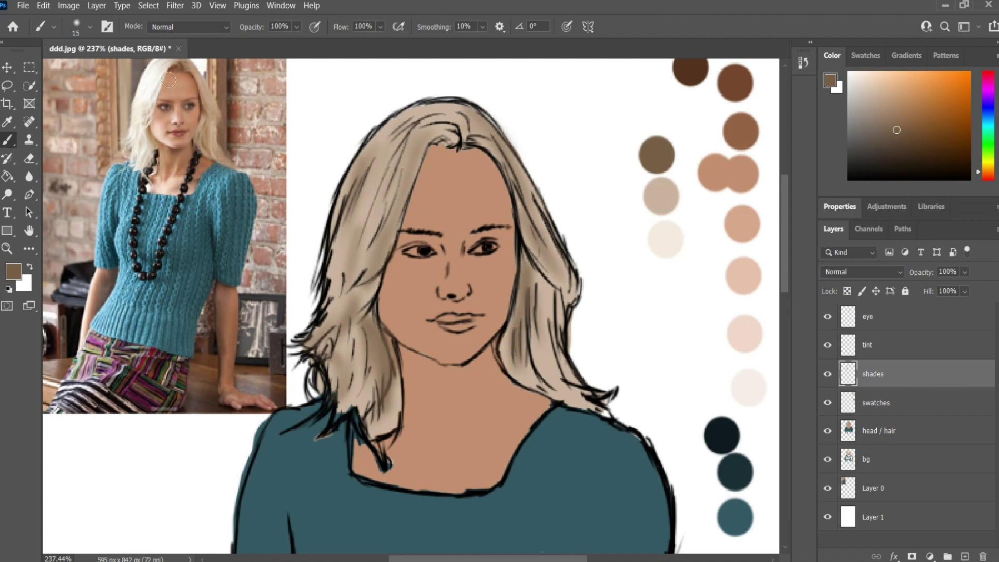
pyautogui.scroll(3, 163, 148)
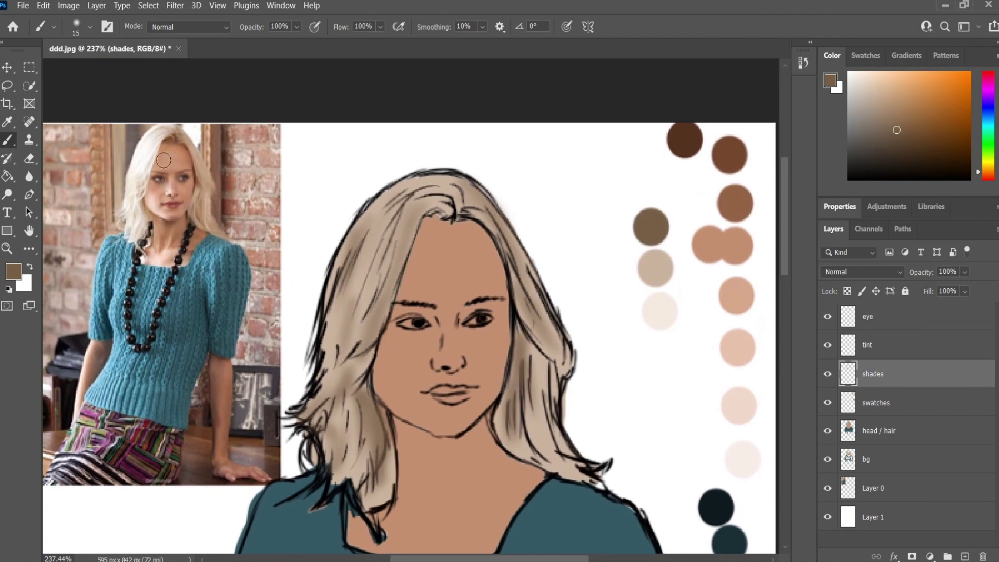
pyautogui.moveTo(518, 340)
pyautogui.mouseDown()
pyautogui.moveTo(543, 370)
pyautogui.moveTo(551, 348)
pyautogui.moveTo(502, 420)
pyautogui.moveTo(526, 463)
pyautogui.moveTo(576, 451)
pyautogui.moveTo(579, 474)
pyautogui.moveTo(557, 450)
pyautogui.moveTo(536, 463)
pyautogui.mouseUp()
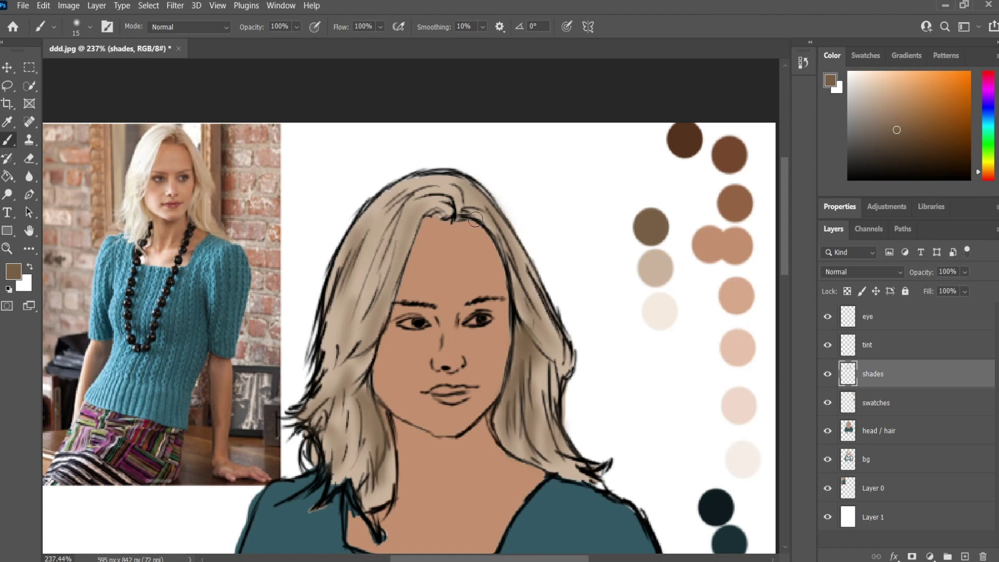
pyautogui.moveTo(459, 206)
pyautogui.mouseDown()
pyautogui.moveTo(470, 214)
pyautogui.moveTo(469, 193)
pyautogui.moveTo(486, 190)
pyautogui.moveTo(467, 205)
pyautogui.moveTo(444, 182)
pyautogui.mouseUp()
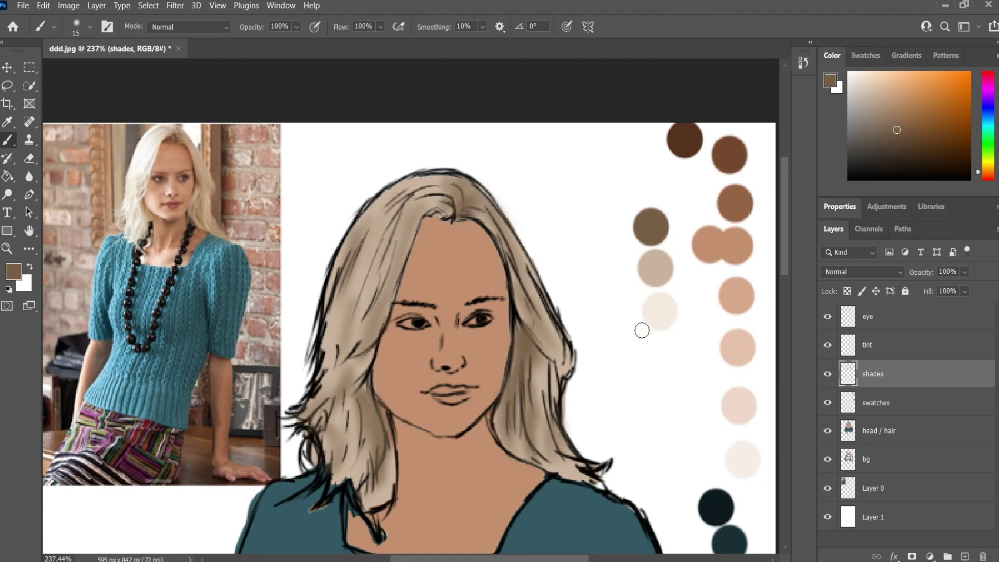
# Sample the palest cream hair swatch and switch to the Soft Round Pressure Size brush.
pyautogui.keyDown('alt'); pyautogui.click(659, 311); pyautogui.keyUp('alt')
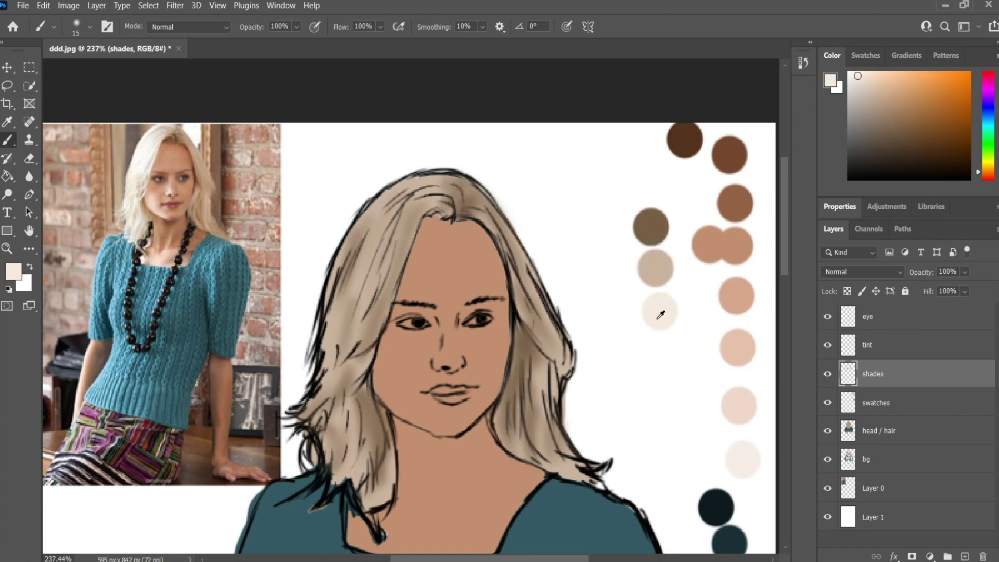
pyautogui.click(88, 28)
pyautogui.scroll(2, 121, 317)
pyautogui.click(154, 316)
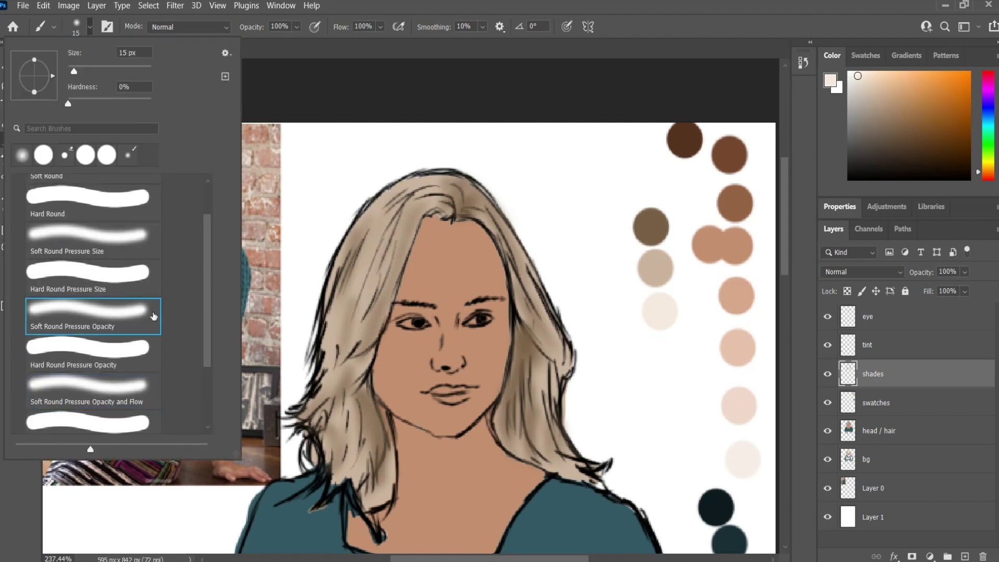
pyautogui.click(370, 217)
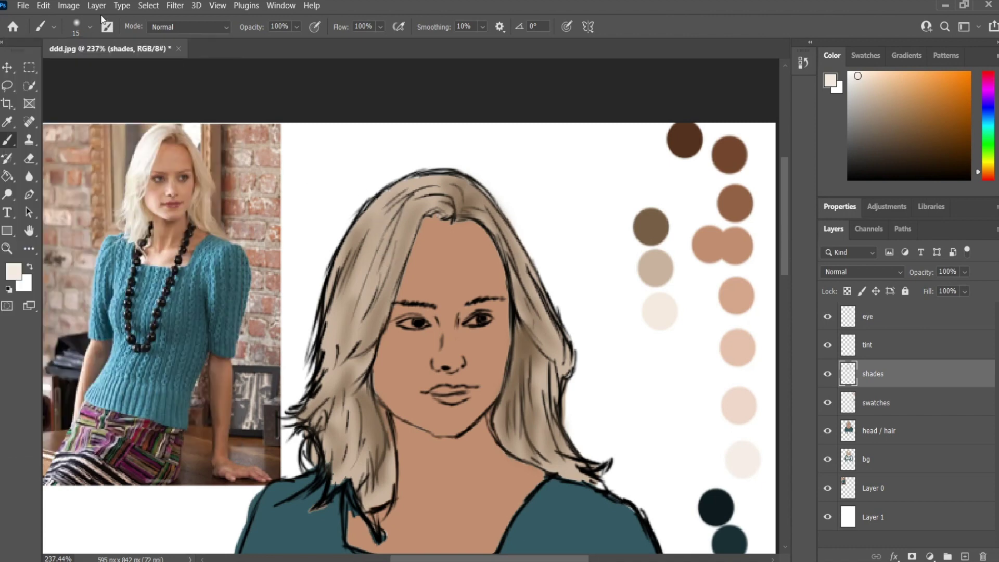
pyautogui.click(90, 29)
pyautogui.click(118, 231)
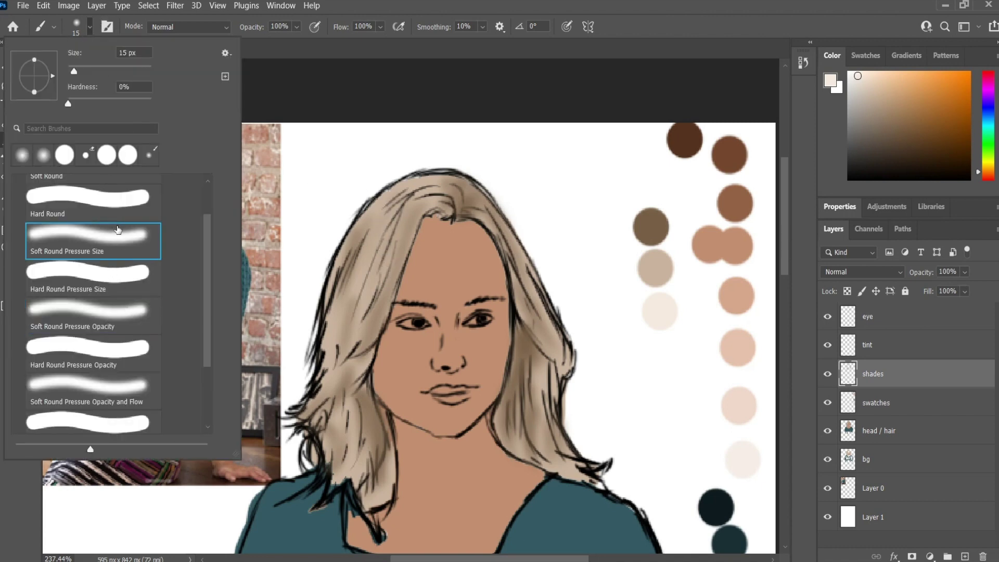
pyautogui.click(364, 229)
pyautogui.moveTo(391, 218); pyautogui.dragTo(365, 276)
pyautogui.hotkey('ctrl', 'z')
# Set the brush size to 10 px and make the tint layer active.
pyautogui.click(89, 26)
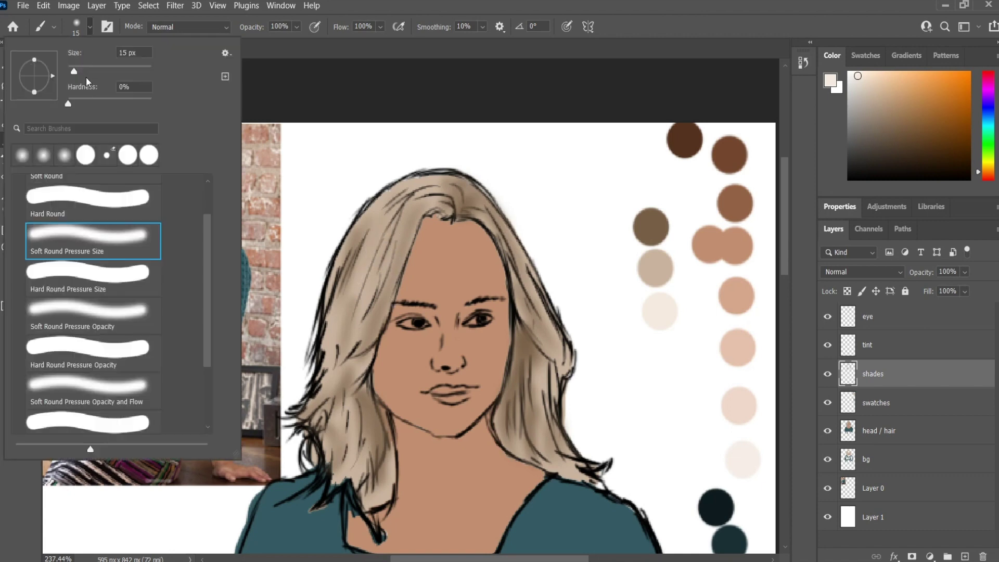
pyautogui.moveTo(74, 77); pyautogui.dragTo(72, 77)
pyautogui.click(88, 29)
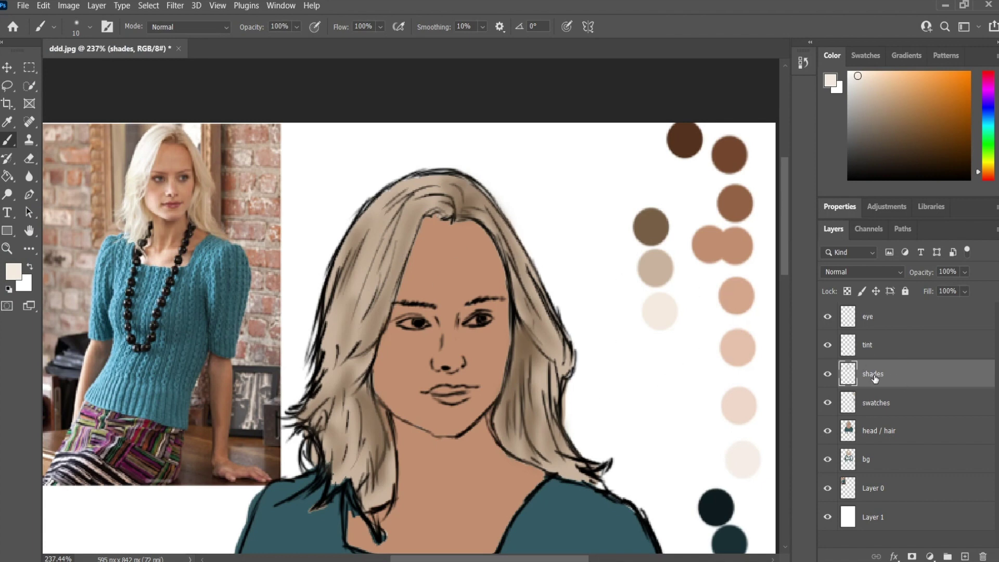
pyautogui.click(881, 351)
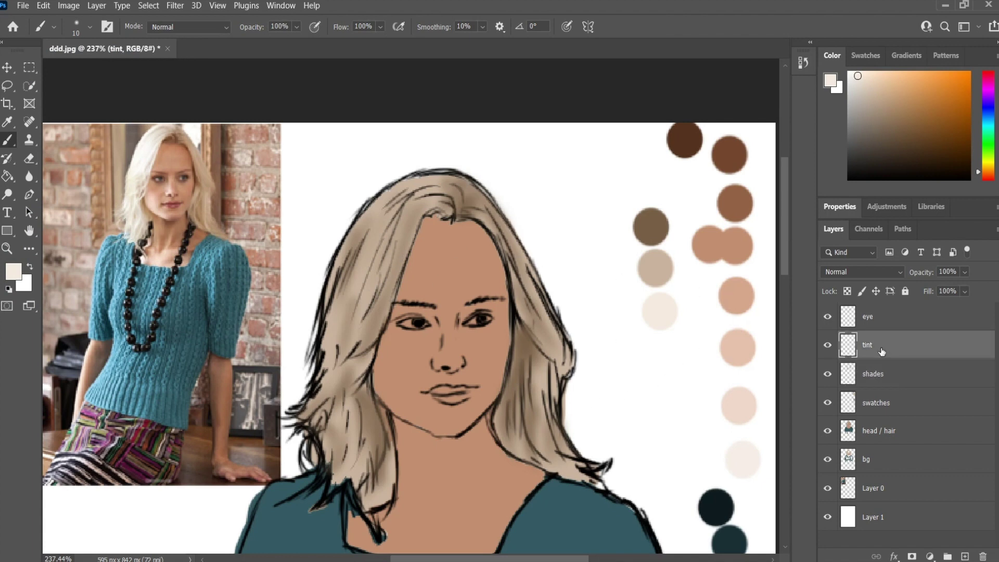
# Paint thin cream highlight strands from the parting down the upper left side of the hair.
pyautogui.moveTo(440, 208)
pyautogui.mouseDown()
pyautogui.moveTo(409, 231)
pyautogui.moveTo(385, 296)
pyautogui.mouseUp()
pyautogui.moveTo(409, 215); pyautogui.dragTo(359, 339)
pyautogui.moveTo(401, 245)
pyautogui.mouseDown()
pyautogui.moveTo(369, 343)
pyautogui.moveTo(382, 312)
pyautogui.mouseUp()
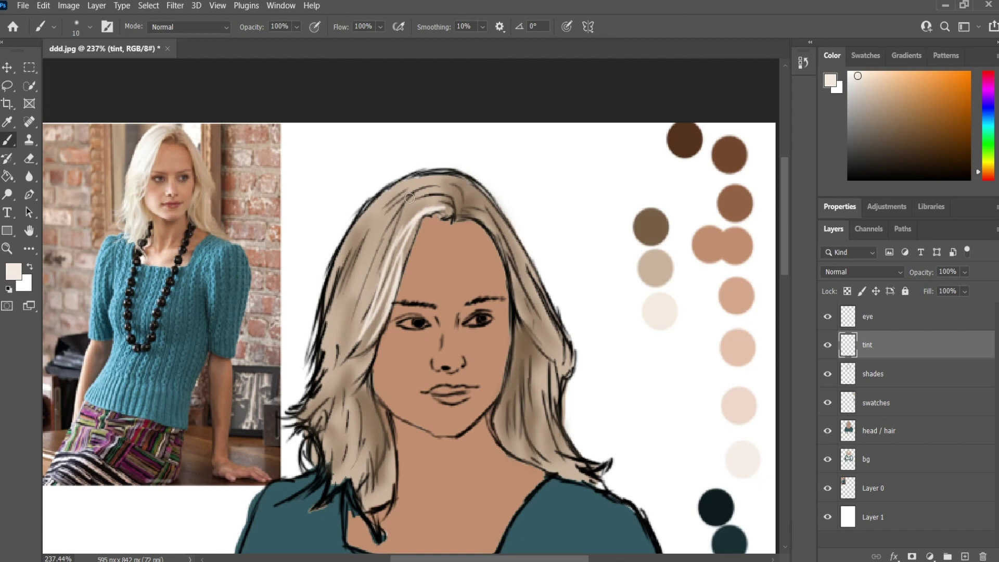
pyautogui.moveTo(402, 205); pyautogui.dragTo(364, 268)
pyautogui.moveTo(390, 226); pyautogui.dragTo(359, 310)
pyautogui.moveTo(407, 181)
pyautogui.mouseDown()
pyautogui.moveTo(334, 260)
pyautogui.moveTo(387, 192)
pyautogui.moveTo(348, 233)
pyautogui.mouseUp()
pyautogui.moveTo(391, 195); pyautogui.dragTo(331, 273)
pyautogui.moveTo(424, 172); pyautogui.dragTo(367, 205)
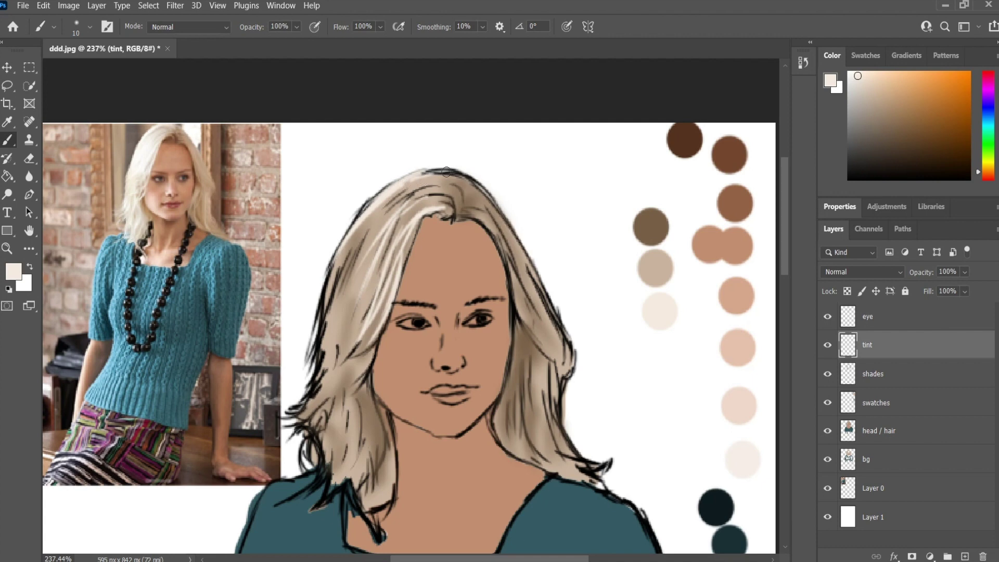
# Paint cream highlights along the outer left edge of the hair and through the loose ends over the shoulder.
pyautogui.moveTo(424, 174)
pyautogui.mouseDown()
pyautogui.moveTo(362, 212)
pyautogui.moveTo(382, 191)
pyautogui.moveTo(351, 235)
pyautogui.moveTo(357, 214)
pyautogui.moveTo(325, 302)
pyautogui.moveTo(336, 268)
pyautogui.moveTo(328, 330)
pyautogui.moveTo(333, 265)
pyautogui.moveTo(321, 350)
pyautogui.mouseUp()
pyautogui.moveTo(326, 289)
pyautogui.mouseDown()
pyautogui.moveTo(301, 337)
pyautogui.moveTo(347, 250)
pyautogui.moveTo(309, 376)
pyautogui.mouseUp()
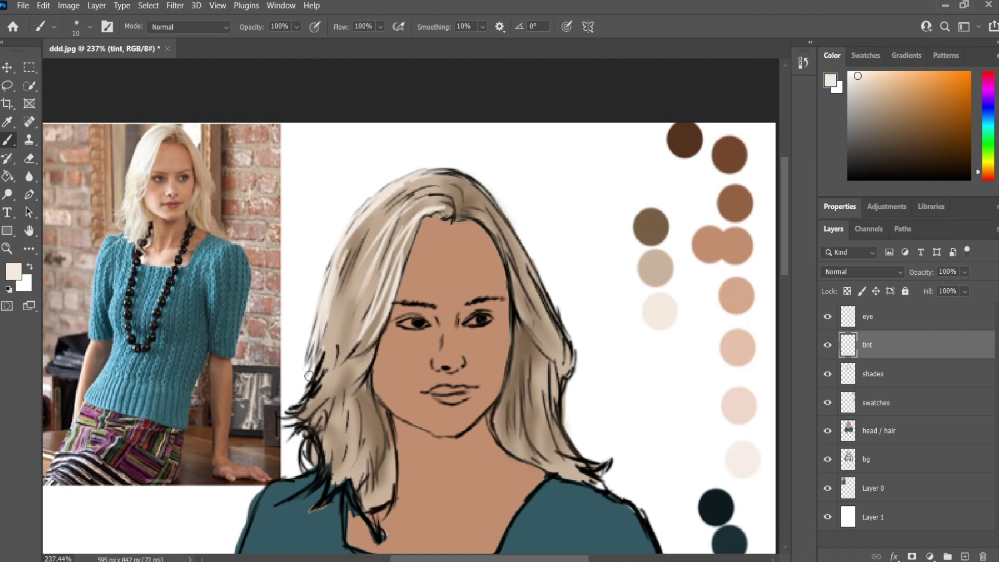
pyautogui.moveTo(288, 420)
pyautogui.mouseDown()
pyautogui.moveTo(334, 381)
pyautogui.moveTo(315, 394)
pyautogui.moveTo(332, 338)
pyautogui.moveTo(289, 390)
pyautogui.moveTo(302, 397)
pyautogui.moveTo(290, 426)
pyautogui.moveTo(320, 386)
pyautogui.moveTo(311, 383)
pyautogui.moveTo(290, 420)
pyautogui.moveTo(311, 457)
pyautogui.moveTo(299, 484)
pyautogui.moveTo(313, 489)
pyautogui.moveTo(317, 443)
pyautogui.moveTo(304, 455)
pyautogui.moveTo(328, 411)
pyautogui.moveTo(321, 384)
pyautogui.mouseUp()
pyautogui.scroll(-3, 303, 421)
pyautogui.moveTo(337, 327)
pyautogui.mouseDown()
pyautogui.moveTo(325, 373)
pyautogui.moveTo(305, 387)
pyautogui.moveTo(332, 371)
pyautogui.mouseUp()
pyautogui.moveTo(304, 402)
pyautogui.mouseDown()
pyautogui.moveTo(345, 360)
pyautogui.moveTo(330, 365)
pyautogui.moveTo(325, 403)
pyautogui.moveTo(370, 364)
pyautogui.moveTo(349, 395)
pyautogui.moveTo(346, 372)
pyautogui.moveTo(365, 360)
pyautogui.moveTo(369, 434)
pyautogui.moveTo(360, 394)
pyautogui.moveTo(385, 426)
pyautogui.mouseUp()
pyautogui.moveTo(385, 304)
pyautogui.mouseDown()
pyautogui.moveTo(398, 405)
pyautogui.moveTo(397, 309)
pyautogui.moveTo(378, 325)
pyautogui.moveTo(380, 390)
pyautogui.moveTo(388, 381)
pyautogui.moveTo(399, 403)
pyautogui.moveTo(394, 426)
pyautogui.moveTo(368, 314)
pyautogui.moveTo(352, 321)
pyautogui.moveTo(342, 353)
pyautogui.moveTo(356, 374)
pyautogui.moveTo(355, 273)
pyautogui.moveTo(385, 246)
pyautogui.mouseUp()
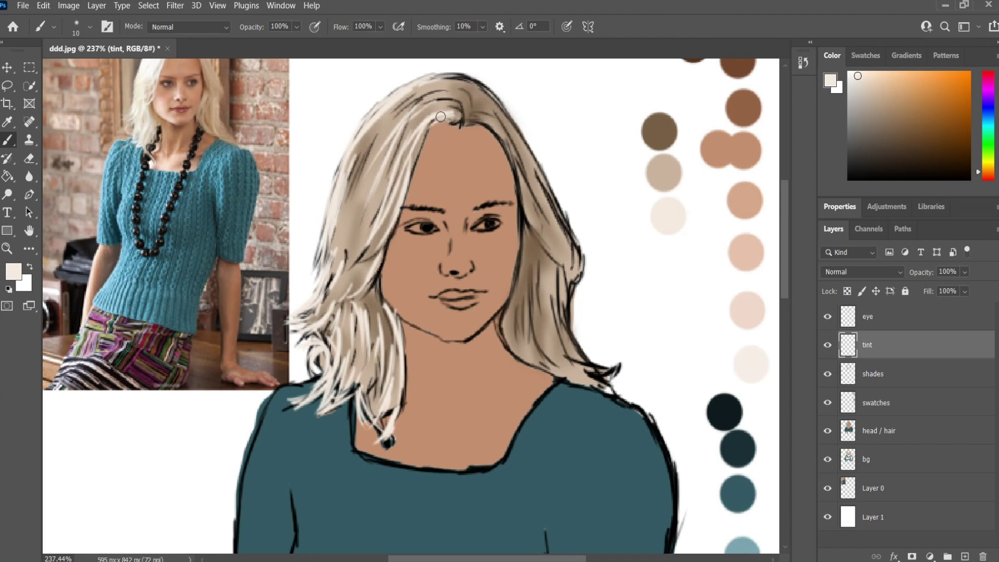
# Add more cream highlight strands beside the left cheek and through the middle of the left hair section.
pyautogui.moveTo(399, 198)
pyautogui.mouseDown()
pyautogui.moveTo(374, 263)
pyautogui.moveTo(380, 250)
pyautogui.moveTo(354, 269)
pyautogui.moveTo(360, 302)
pyautogui.moveTo(390, 251)
pyautogui.moveTo(378, 273)
pyautogui.moveTo(384, 262)
pyautogui.moveTo(387, 310)
pyautogui.mouseUp()
pyautogui.moveTo(377, 291); pyautogui.dragTo(403, 340)
pyautogui.moveTo(394, 166); pyautogui.dragTo(358, 251)
pyautogui.moveTo(359, 176); pyautogui.dragTo(345, 258)
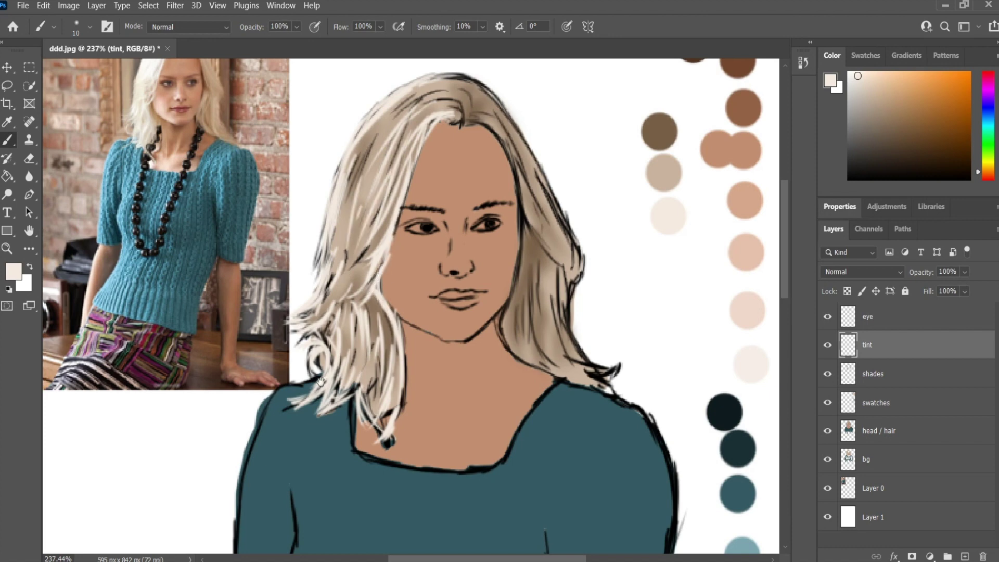
pyautogui.scroll(2, 325, 348)
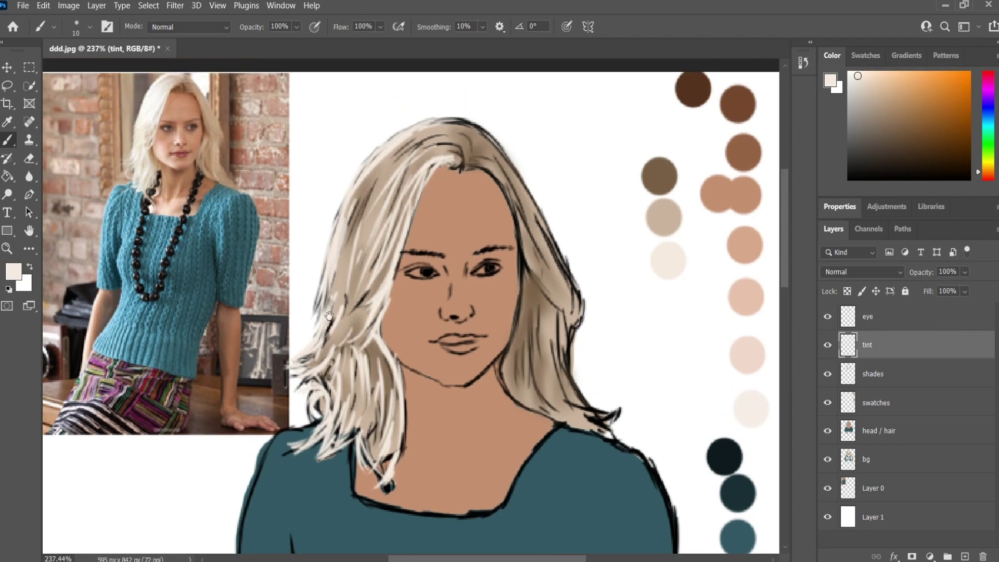
# Paint cream highlight strands down the right side of the hair, from the temple to the tips.
pyautogui.moveTo(328, 315); pyautogui.dragTo(221, 339)
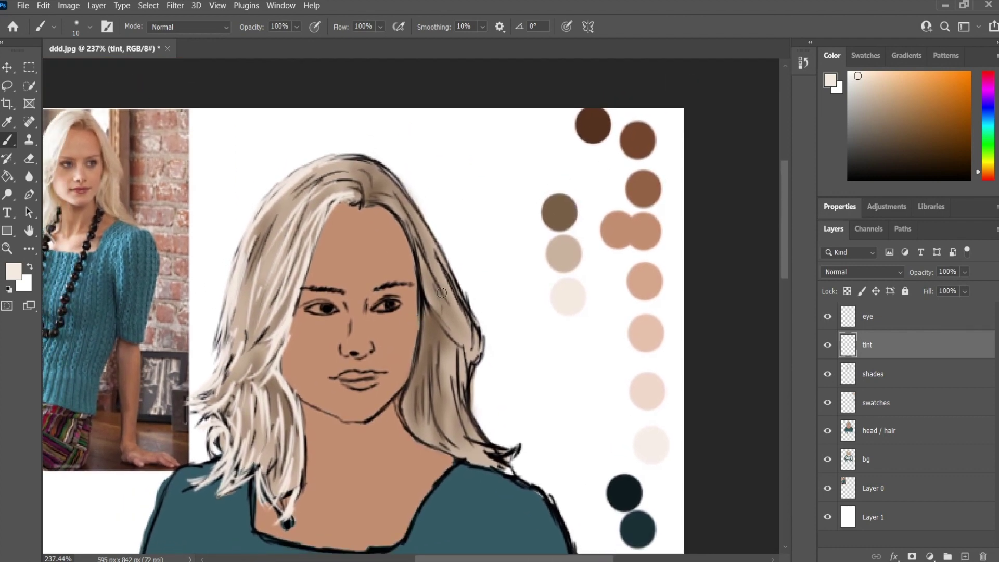
pyautogui.moveTo(400, 221); pyautogui.dragTo(441, 308)
pyautogui.moveTo(423, 268); pyautogui.dragTo(434, 300)
pyautogui.moveTo(423, 236); pyautogui.dragTo(467, 319)
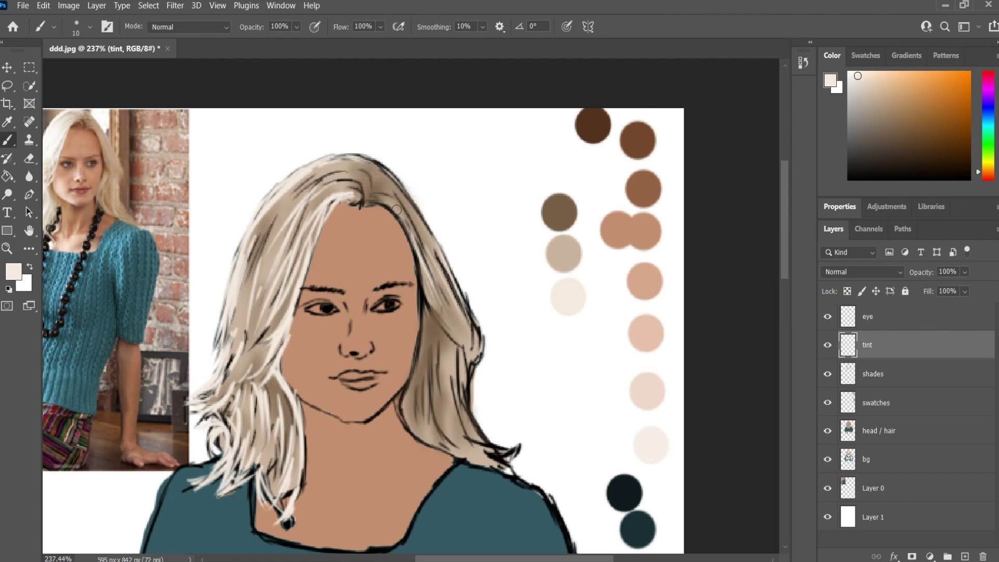
pyautogui.moveTo(434, 273)
pyautogui.mouseDown()
pyautogui.moveTo(469, 362)
pyautogui.moveTo(468, 422)
pyautogui.moveTo(502, 461)
pyautogui.mouseUp()
pyautogui.moveTo(431, 405); pyautogui.dragTo(443, 439)
pyautogui.moveTo(413, 390)
pyautogui.mouseDown()
pyautogui.moveTo(422, 435)
pyautogui.moveTo(443, 436)
pyautogui.mouseUp()
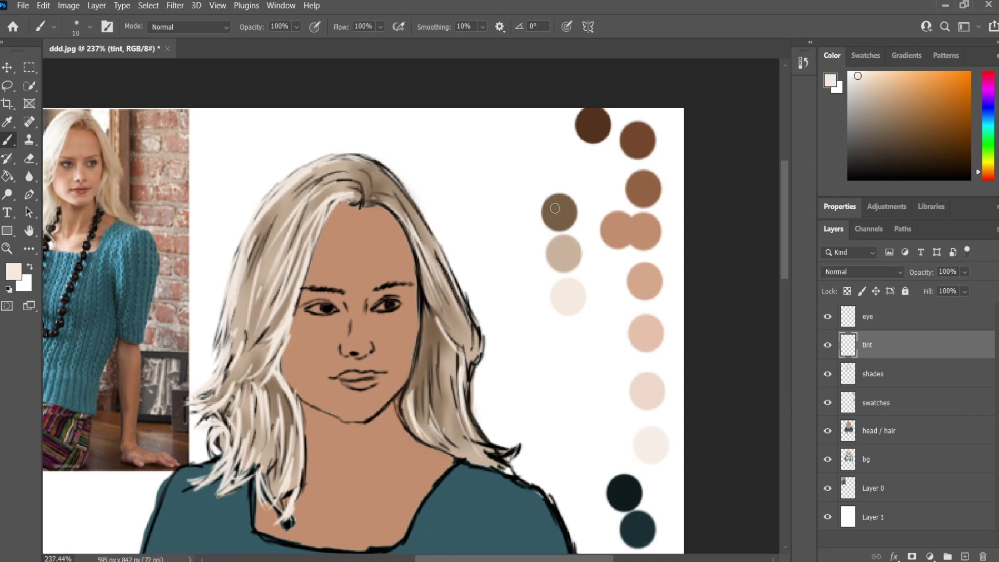
# Sample the dark brown hair swatch and paint thin darker strands on the shades layer through the left hair and parting.
pyautogui.keyDown('alt'); pyautogui.click(559, 209); pyautogui.keyUp('alt')
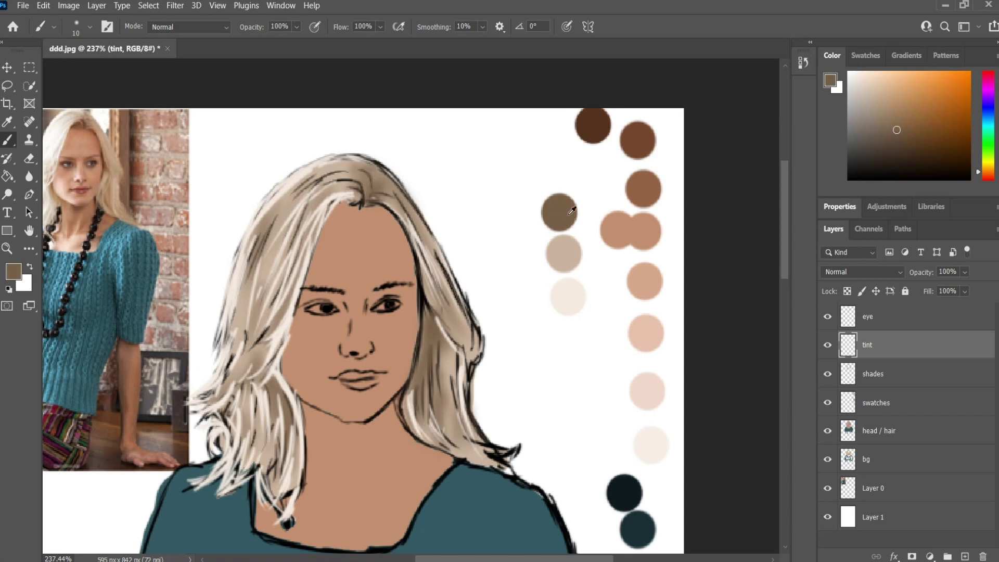
pyautogui.click(883, 374)
pyautogui.moveTo(309, 206); pyautogui.dragTo(246, 297)
pyautogui.moveTo(266, 223); pyautogui.dragTo(240, 305)
pyautogui.moveTo(258, 259); pyautogui.dragTo(236, 376)
pyautogui.moveTo(266, 314)
pyautogui.mouseDown()
pyautogui.moveTo(236, 373)
pyautogui.moveTo(257, 381)
pyautogui.mouseUp()
pyautogui.moveTo(344, 188); pyautogui.dragTo(317, 207)
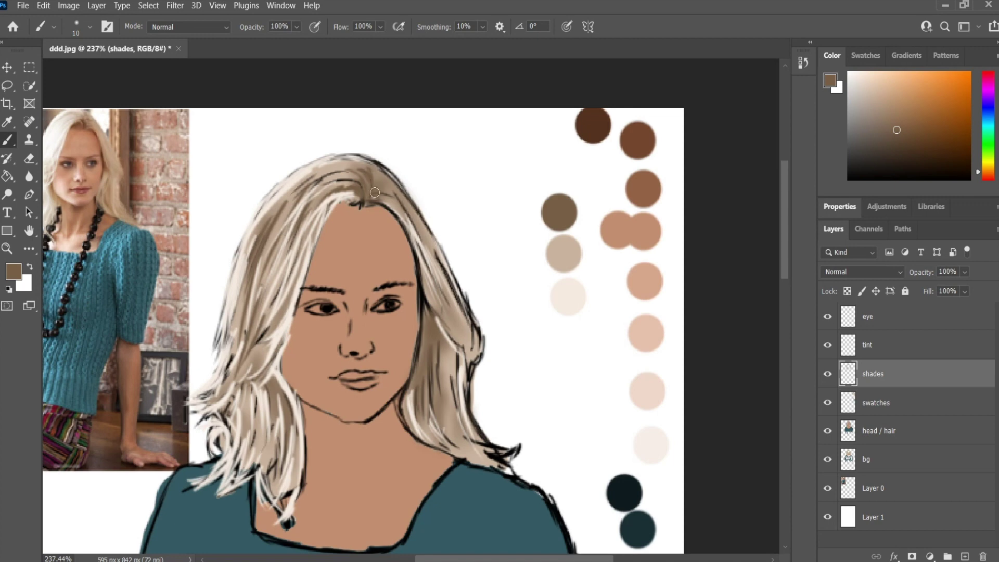
# Add thin dark brown strands at the crown, in the lower left hair and down the right side.
pyautogui.moveTo(373, 184); pyautogui.dragTo(400, 189)
pyautogui.moveTo(375, 178); pyautogui.dragTo(402, 185)
pyautogui.moveTo(319, 187)
pyautogui.mouseDown()
pyautogui.moveTo(292, 214)
pyautogui.moveTo(237, 396)
pyautogui.moveTo(294, 279)
pyautogui.mouseUp()
pyautogui.moveTo(307, 198)
pyautogui.mouseDown()
pyautogui.moveTo(266, 297)
pyautogui.moveTo(299, 333)
pyautogui.mouseUp()
pyautogui.moveTo(312, 294)
pyautogui.mouseDown()
pyautogui.moveTo(294, 338)
pyautogui.moveTo(326, 386)
pyautogui.mouseUp()
pyautogui.moveTo(351, 347); pyautogui.dragTo(345, 393)
pyautogui.moveTo(478, 242)
pyautogui.mouseDown()
pyautogui.moveTo(481, 296)
pyautogui.moveTo(500, 309)
pyautogui.mouseUp()
pyautogui.moveTo(500, 243); pyautogui.dragTo(523, 364)
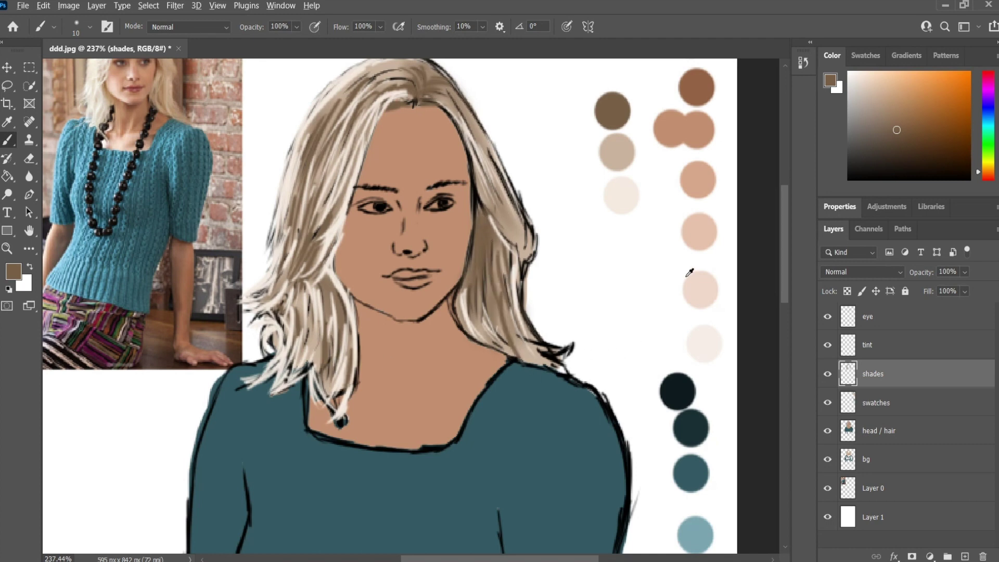
# Sample the near-black outline color and paint fine dark strands through the left side of the hair.
pyautogui.keyDown('alt'); pyautogui.click(439, 299); pyautogui.keyUp('alt')
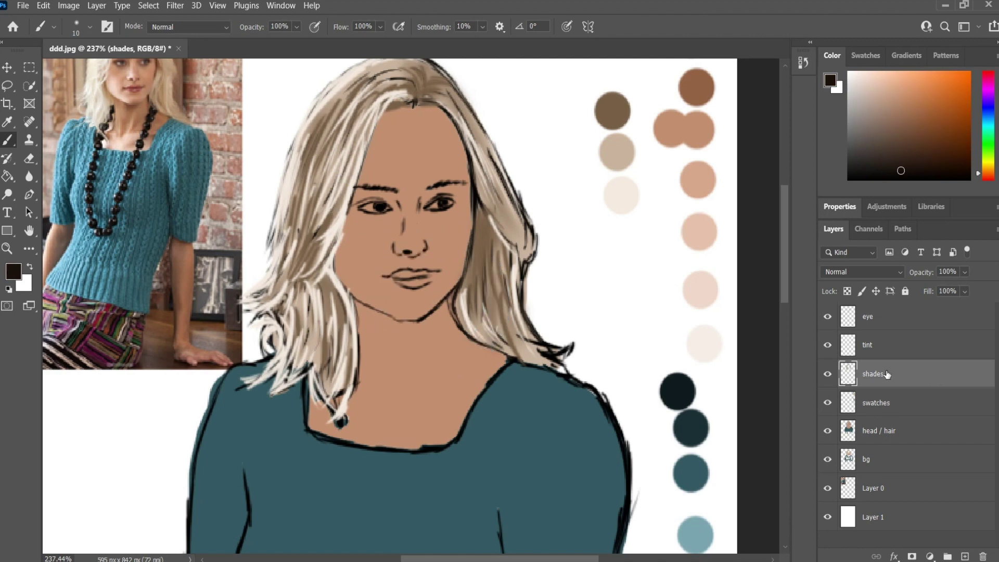
pyautogui.moveTo(343, 143)
pyautogui.mouseDown()
pyautogui.moveTo(320, 196)
pyautogui.moveTo(302, 201)
pyautogui.mouseUp()
pyautogui.moveTo(306, 144); pyautogui.dragTo(290, 227)
pyautogui.moveTo(303, 175); pyautogui.dragTo(289, 226)
pyautogui.moveTo(320, 204); pyautogui.dragTo(293, 269)
pyautogui.moveTo(315, 225)
pyautogui.mouseDown()
pyautogui.moveTo(294, 286)
pyautogui.moveTo(322, 327)
pyautogui.mouseUp()
pyautogui.moveTo(333, 294); pyautogui.dragTo(341, 343)
pyautogui.scroll(-4, 324, 426)
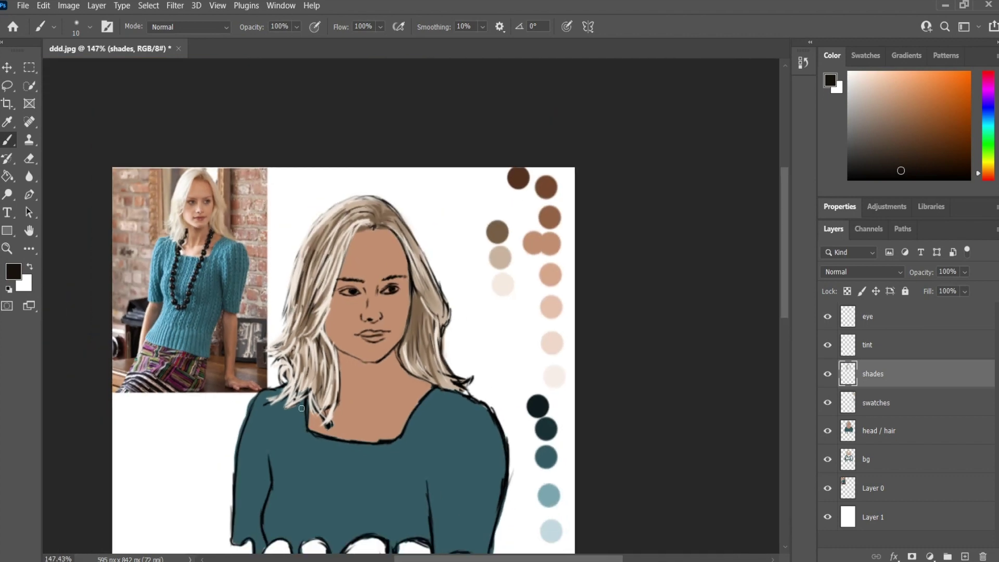
pyautogui.scroll(-4, 318, 374)
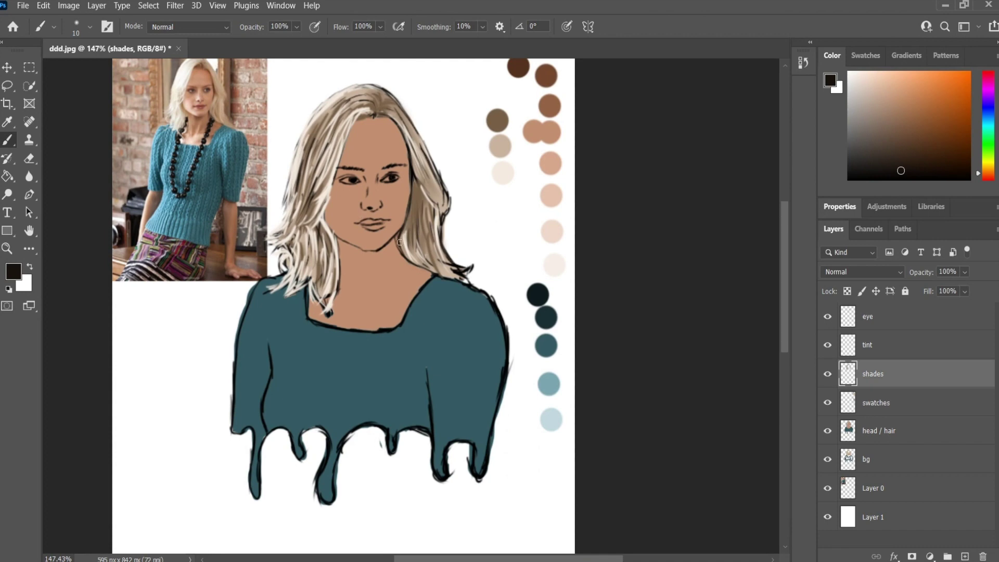
pyautogui.keyDown('alt'); pyautogui.scroll(4, 291, 223); pyautogui.keyUp('alt')
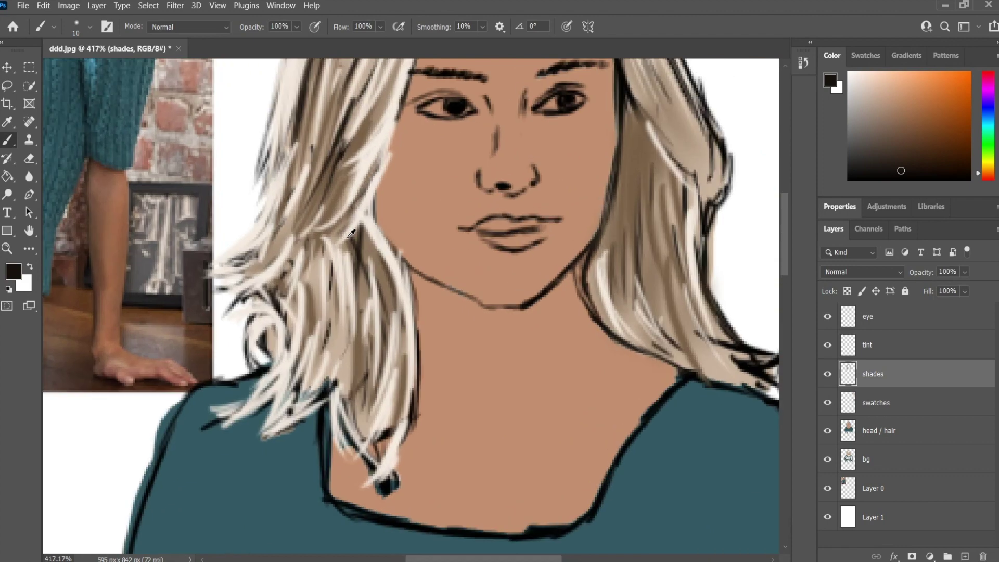
pyautogui.keyDown('alt'); pyautogui.scroll(-3, 344, 259); pyautogui.keyUp('alt')
pyautogui.keyDown('alt'); pyautogui.scroll(-1, 344, 258); pyautogui.keyUp('alt')
pyautogui.keyDown('alt'); pyautogui.scroll(4, 344, 258); pyautogui.keyUp('alt')
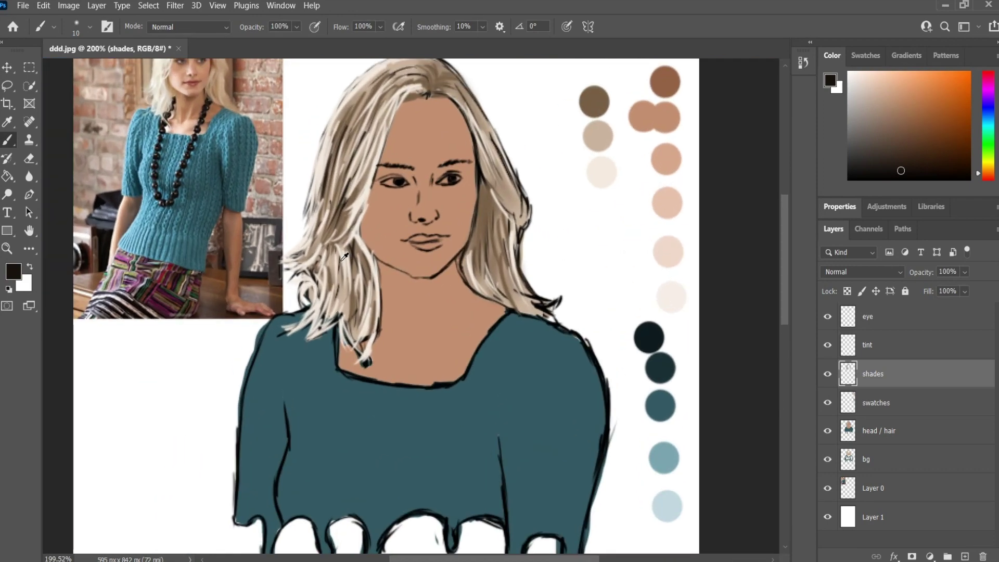
pyautogui.keyDown('alt'); pyautogui.scroll(-3, 344, 257); pyautogui.keyUp('alt')
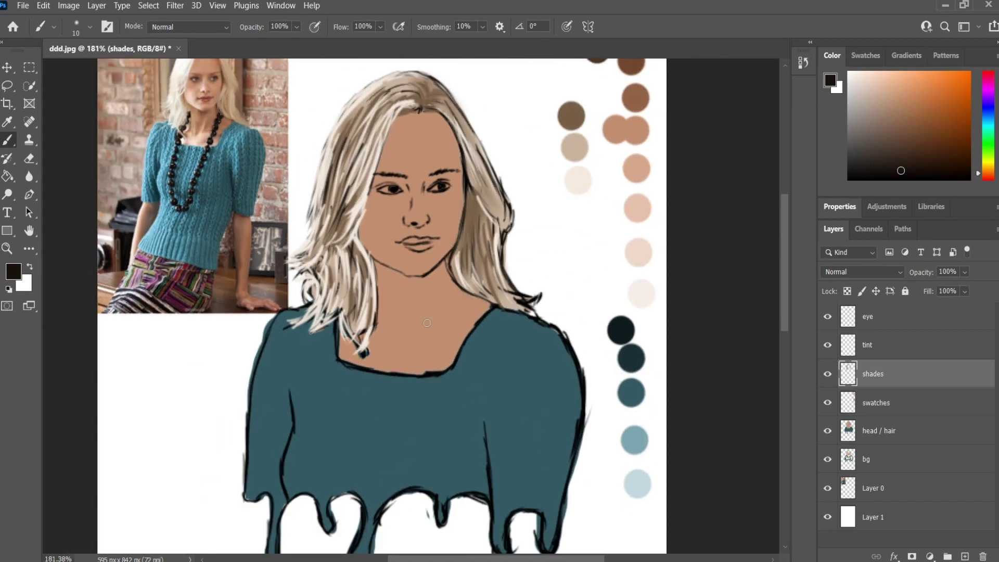
pyautogui.scroll(-3, 276, 306)
pyautogui.scroll(2, 199, 145)
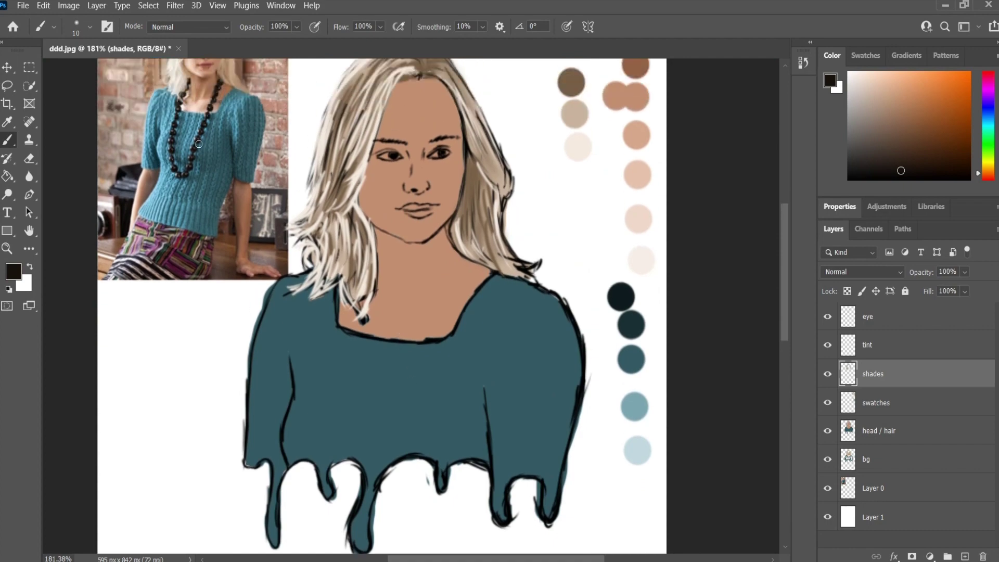
pyautogui.keyDown('alt'); pyautogui.scroll(5, 170, 138); pyautogui.keyUp('alt')
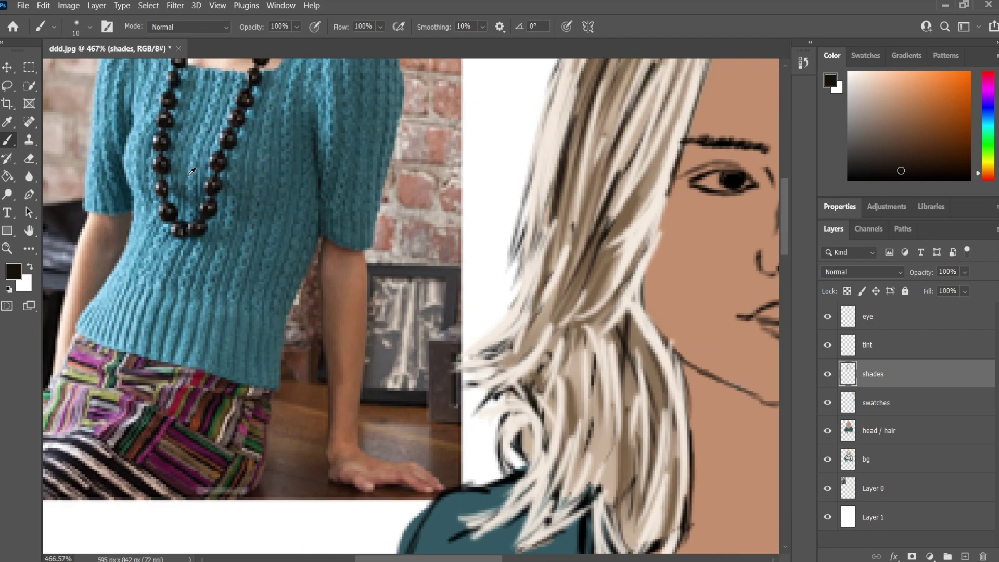
pyautogui.keyDown('alt'); pyautogui.scroll(-4, 192, 170); pyautogui.keyUp('alt')
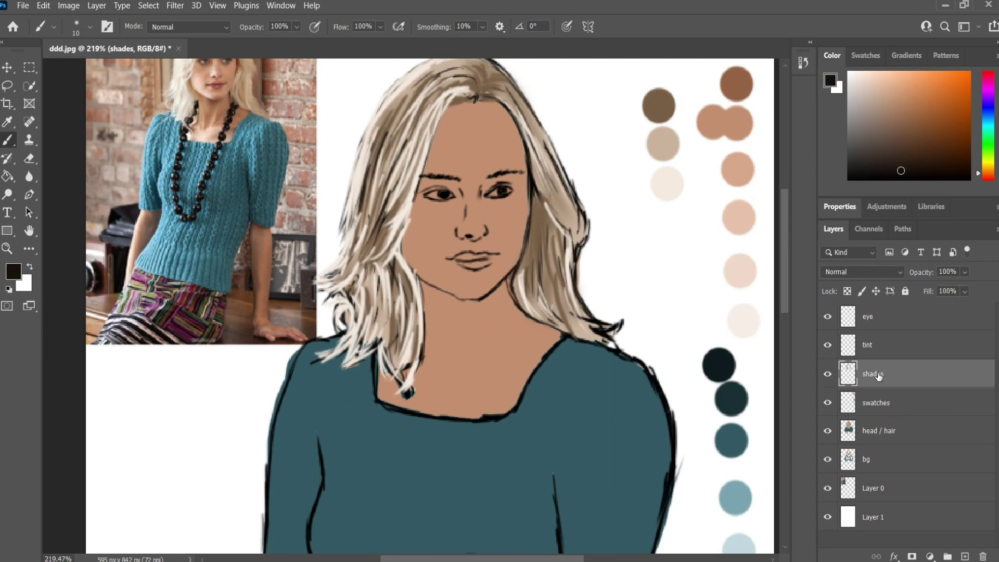
pyautogui.scroll(-2, 300, 402)
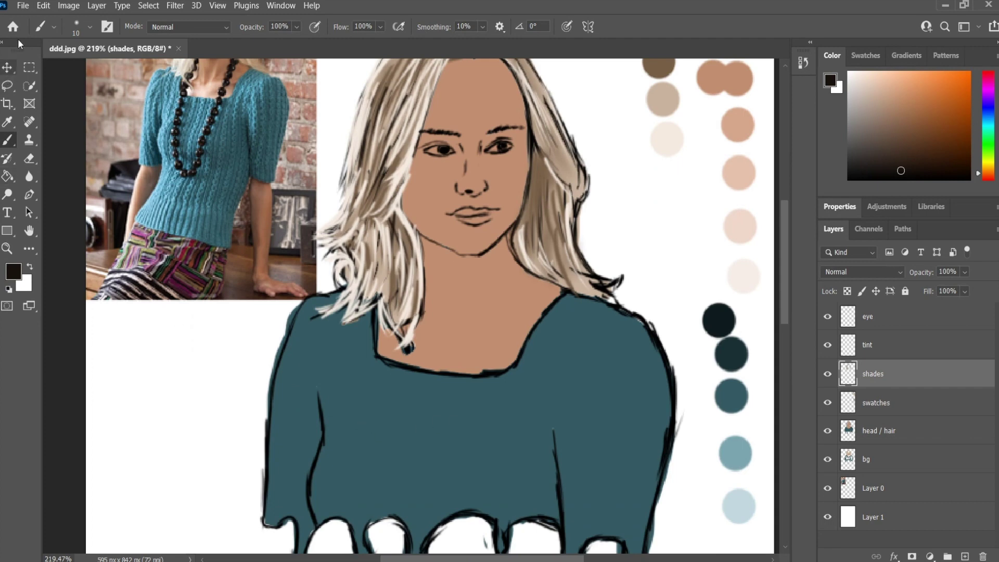
# Switch to the Soft Round Pressure Opacity and Flow brush at 31 px and try a test stroke on the sweater.
pyautogui.click(54, 26)
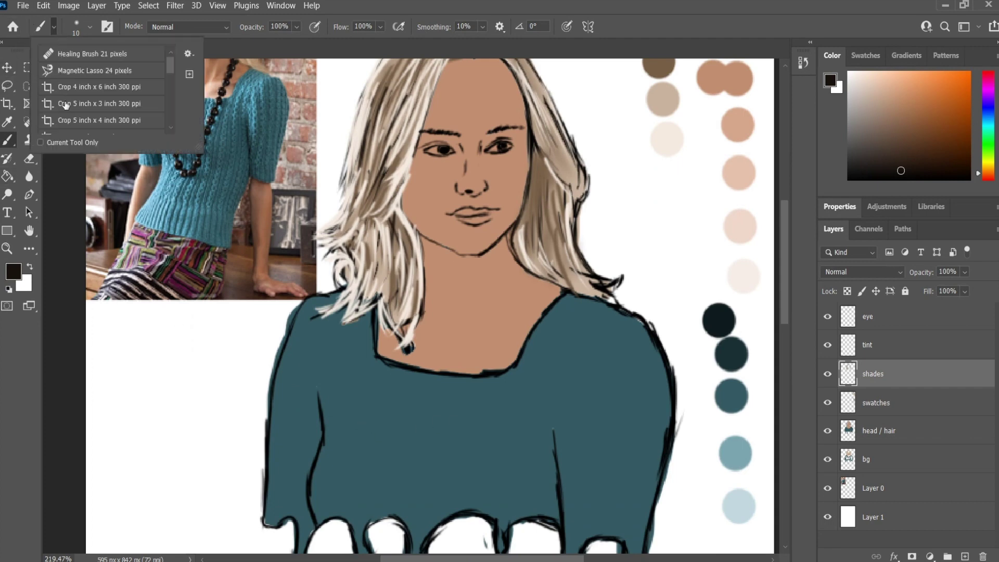
pyautogui.click(80, 26)
pyautogui.click(81, 28)
pyautogui.click(101, 392)
pyautogui.moveTo(73, 71); pyautogui.dragTo(80, 71)
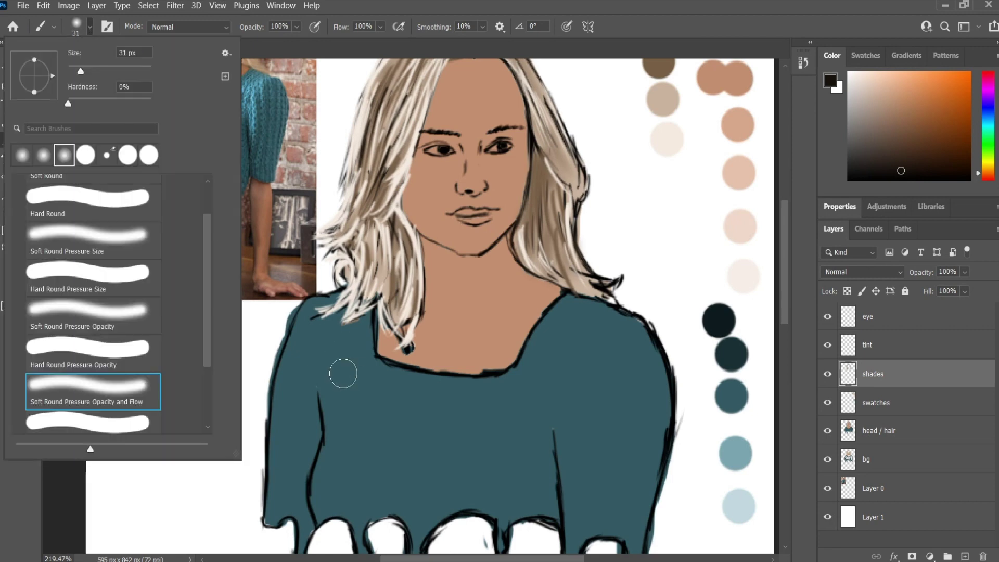
pyautogui.moveTo(339, 358); pyautogui.dragTo(367, 441)
pyautogui.hotkey('ctrl', 'z')
# Sample the dark teal swatch and the sweater's mid teal, and softly shade both sleeves and the lower hem on the shades layer.
pyautogui.scroll(-2, 258, 340)
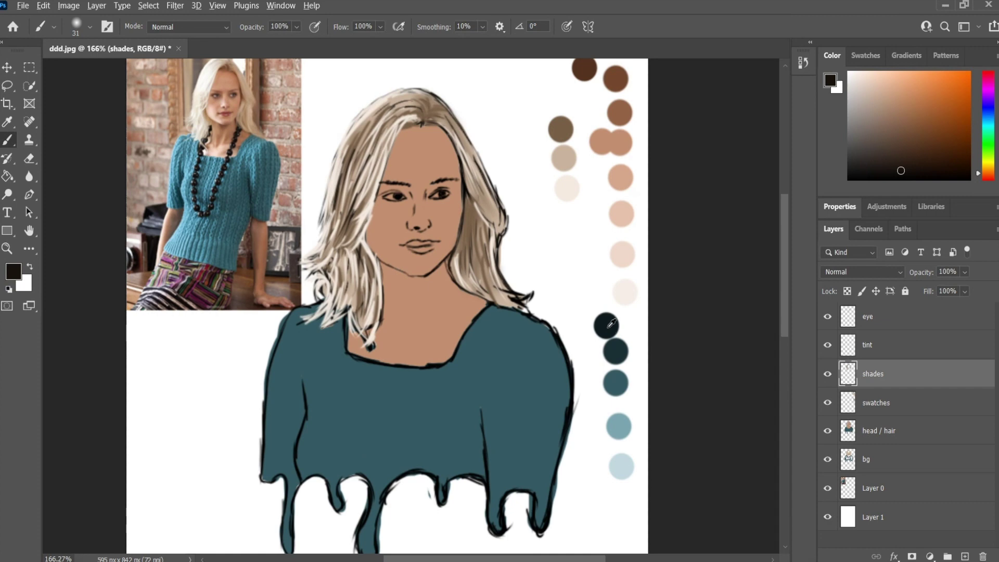
pyautogui.keyDown('alt'); pyautogui.click(619, 348); pyautogui.keyUp('alt')
pyautogui.moveTo(476, 367)
pyautogui.mouseDown()
pyautogui.moveTo(501, 380)
pyautogui.moveTo(511, 368)
pyautogui.mouseUp()
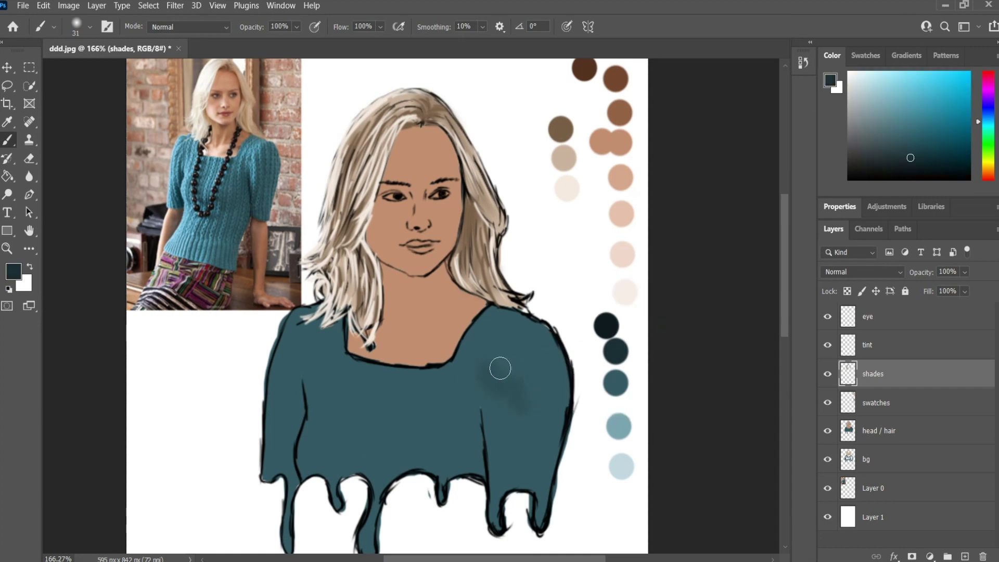
pyautogui.keyDown('alt'); pyautogui.click(524, 382); pyautogui.keyUp('alt')
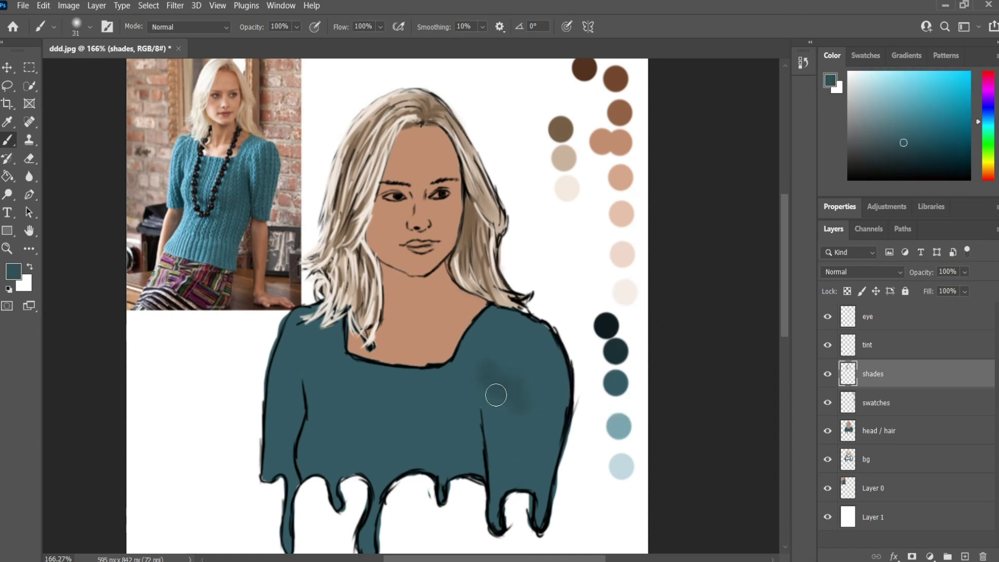
pyautogui.moveTo(495, 392)
pyautogui.mouseDown()
pyautogui.moveTo(485, 390)
pyautogui.moveTo(503, 432)
pyautogui.moveTo(504, 448)
pyautogui.moveTo(491, 429)
pyautogui.moveTo(495, 484)
pyautogui.moveTo(511, 450)
pyautogui.mouseUp()
pyautogui.moveTo(509, 354)
pyautogui.mouseDown()
pyautogui.moveTo(546, 453)
pyautogui.moveTo(538, 393)
pyautogui.moveTo(522, 426)
pyautogui.moveTo(535, 428)
pyautogui.moveTo(495, 457)
pyautogui.moveTo(499, 383)
pyautogui.moveTo(533, 414)
pyautogui.moveTo(560, 370)
pyautogui.moveTo(537, 367)
pyautogui.mouseUp()
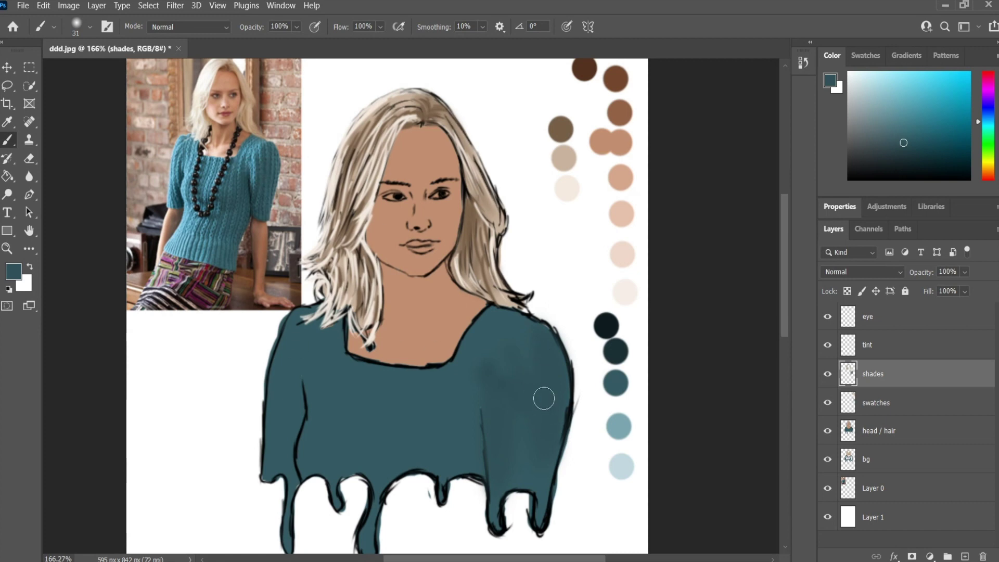
pyautogui.moveTo(461, 466)
pyautogui.mouseDown()
pyautogui.moveTo(439, 462)
pyautogui.moveTo(442, 419)
pyautogui.moveTo(385, 460)
pyautogui.moveTo(359, 459)
pyautogui.mouseUp()
pyautogui.moveTo(307, 430)
pyautogui.mouseDown()
pyautogui.moveTo(291, 392)
pyautogui.moveTo(290, 444)
pyautogui.mouseUp()
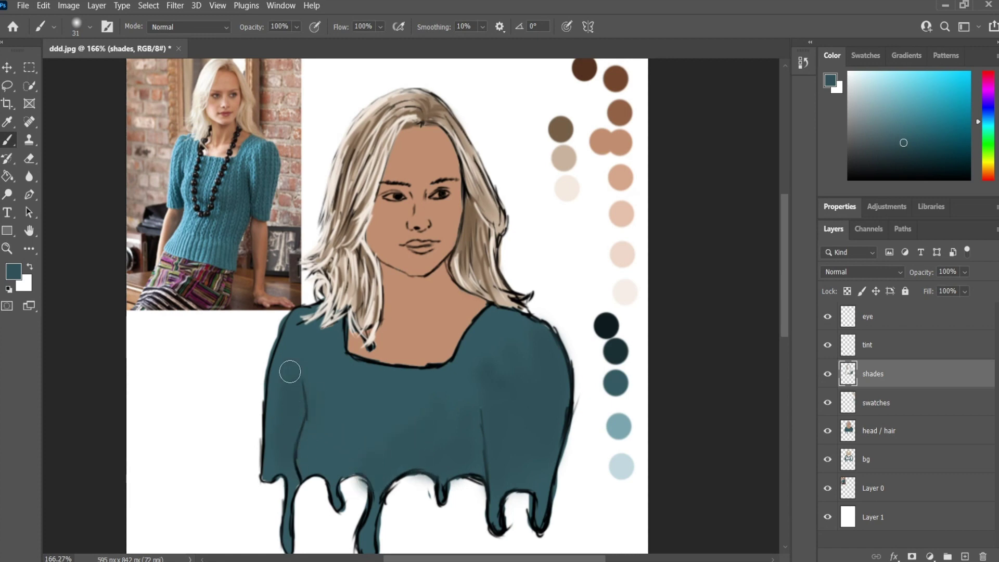
# Sample the near-black teal swatch and paint deeper soft shadows on both sleeves and the sweater's lower edge.
pyautogui.keyDown('alt'); pyautogui.click(612, 325); pyautogui.keyUp('alt')
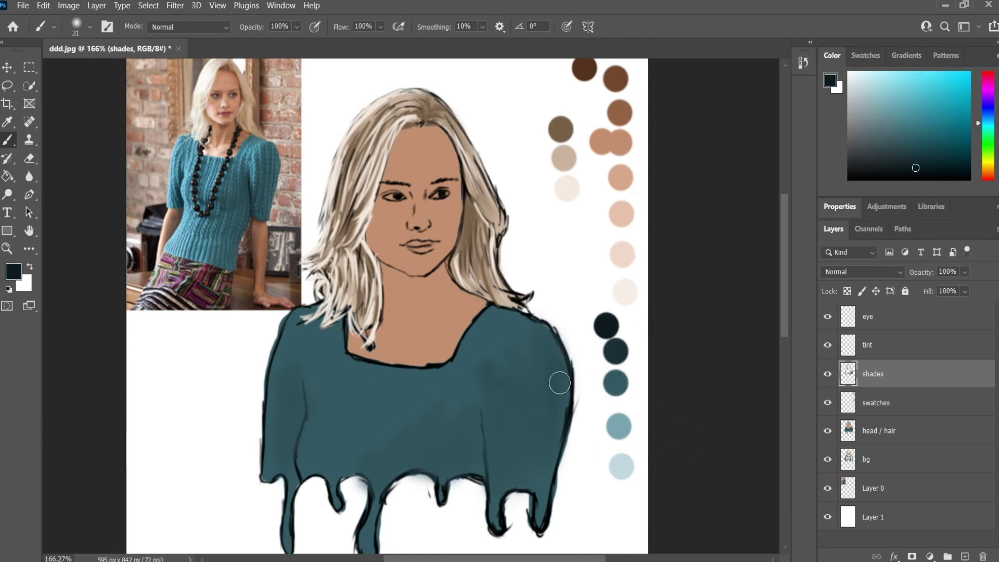
pyautogui.moveTo(560, 379); pyautogui.dragTo(547, 445)
pyautogui.moveTo(536, 433)
pyautogui.mouseDown()
pyautogui.moveTo(506, 484)
pyautogui.moveTo(512, 451)
pyautogui.moveTo(503, 474)
pyautogui.moveTo(491, 419)
pyautogui.moveTo(494, 493)
pyautogui.moveTo(519, 443)
pyautogui.moveTo(528, 483)
pyautogui.moveTo(542, 460)
pyautogui.moveTo(504, 430)
pyautogui.moveTo(541, 374)
pyautogui.moveTo(546, 386)
pyautogui.moveTo(435, 459)
pyautogui.moveTo(456, 472)
pyautogui.moveTo(435, 461)
pyautogui.moveTo(399, 472)
pyautogui.mouseUp()
pyautogui.moveTo(296, 426)
pyautogui.mouseDown()
pyautogui.moveTo(291, 401)
pyautogui.moveTo(279, 424)
pyautogui.moveTo(286, 464)
pyautogui.mouseUp()
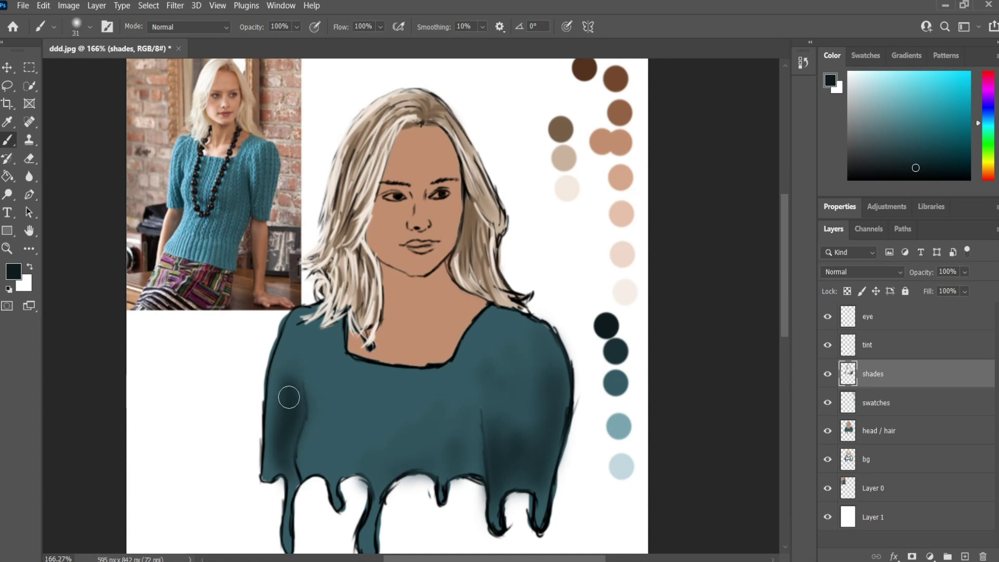
# Sample the light teal swatch and paint soft highlights on the tint layer across the sweater's shoulders, chest and sides.
pyautogui.keyDown('alt'); pyautogui.click(619, 425); pyautogui.keyUp('alt')
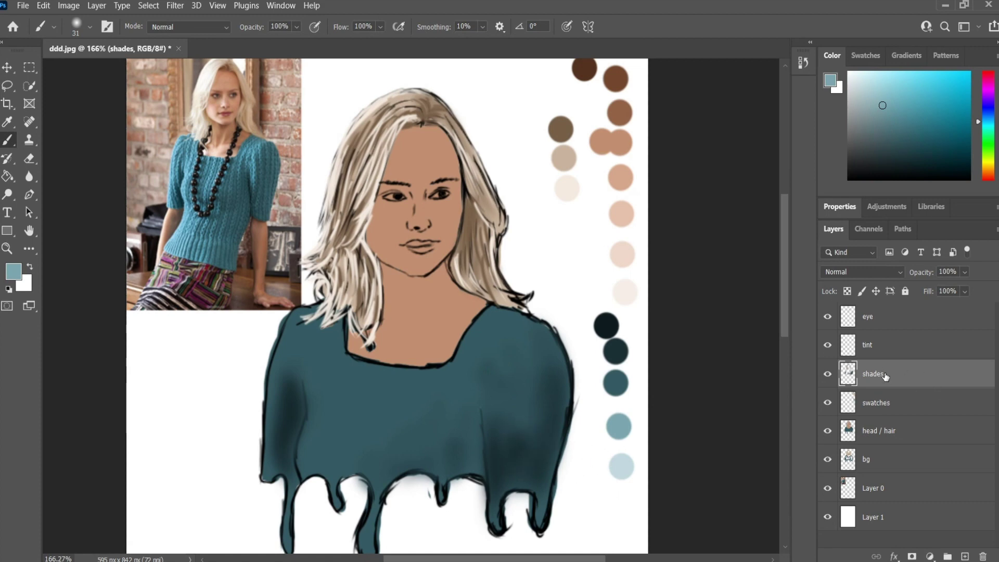
pyautogui.click(879, 345)
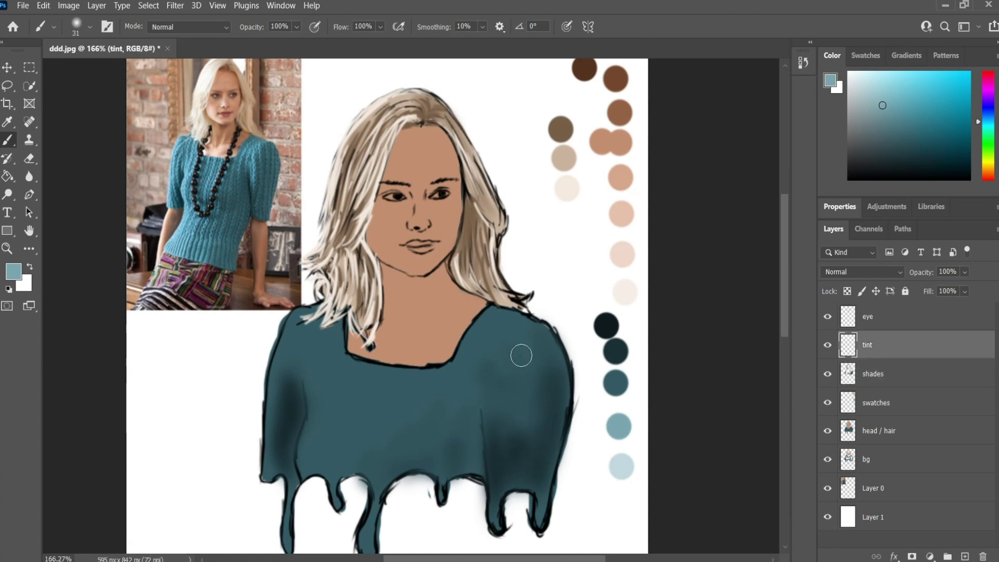
pyautogui.moveTo(470, 390)
pyautogui.mouseDown()
pyautogui.moveTo(488, 345)
pyautogui.moveTo(477, 410)
pyautogui.moveTo(474, 375)
pyautogui.moveTo(484, 336)
pyautogui.mouseUp()
pyautogui.moveTo(482, 421)
pyautogui.mouseDown()
pyautogui.moveTo(502, 350)
pyautogui.moveTo(496, 511)
pyautogui.moveTo(493, 435)
pyautogui.moveTo(516, 321)
pyautogui.moveTo(559, 314)
pyautogui.moveTo(533, 318)
pyautogui.moveTo(526, 383)
pyautogui.moveTo(525, 334)
pyautogui.moveTo(484, 352)
pyautogui.moveTo(445, 402)
pyautogui.moveTo(439, 449)
pyautogui.moveTo(472, 393)
pyautogui.moveTo(431, 375)
pyautogui.moveTo(432, 401)
pyautogui.moveTo(415, 378)
pyautogui.moveTo(412, 447)
pyautogui.moveTo(413, 431)
pyautogui.moveTo(438, 440)
pyautogui.moveTo(400, 416)
pyautogui.moveTo(413, 381)
pyautogui.moveTo(395, 381)
pyautogui.moveTo(377, 427)
pyautogui.moveTo(355, 388)
pyautogui.moveTo(362, 364)
pyautogui.moveTo(349, 403)
pyautogui.moveTo(334, 413)
pyautogui.moveTo(337, 359)
pyautogui.moveTo(311, 389)
pyautogui.moveTo(308, 464)
pyautogui.moveTo(305, 449)
pyautogui.moveTo(311, 471)
pyautogui.moveTo(332, 475)
pyautogui.moveTo(315, 357)
pyautogui.moveTo(287, 358)
pyautogui.moveTo(320, 369)
pyautogui.moveTo(340, 349)
pyautogui.mouseUp()
pyautogui.moveTo(313, 534)
pyautogui.mouseDown()
pyautogui.moveTo(364, 368)
pyautogui.moveTo(348, 334)
pyautogui.mouseUp()
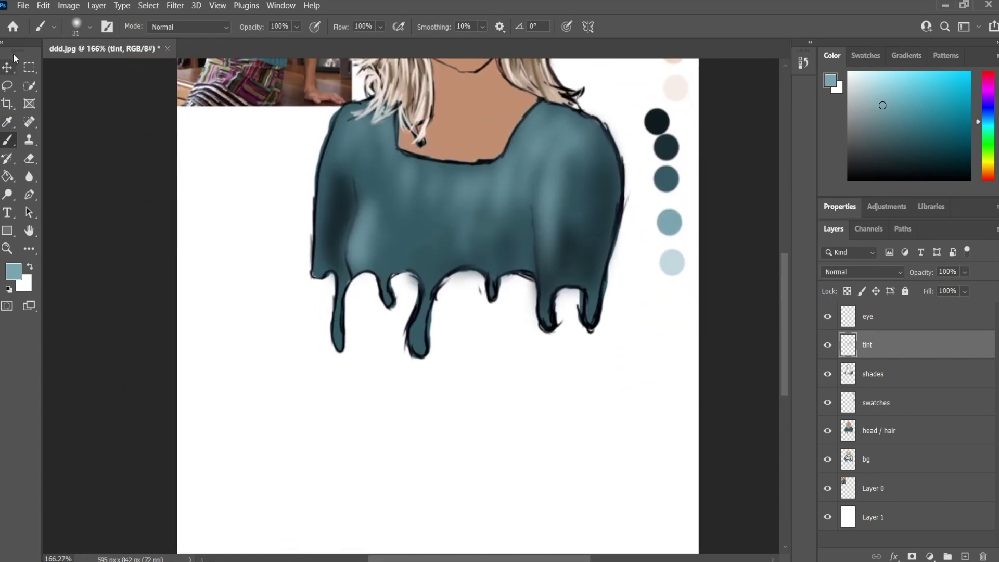
# Reduce the brush size to 6 px and paint light teal highlights inside the drips along the sweater's hem.
pyautogui.click(89, 27)
pyautogui.moveTo(77, 70); pyautogui.dragTo(70, 71)
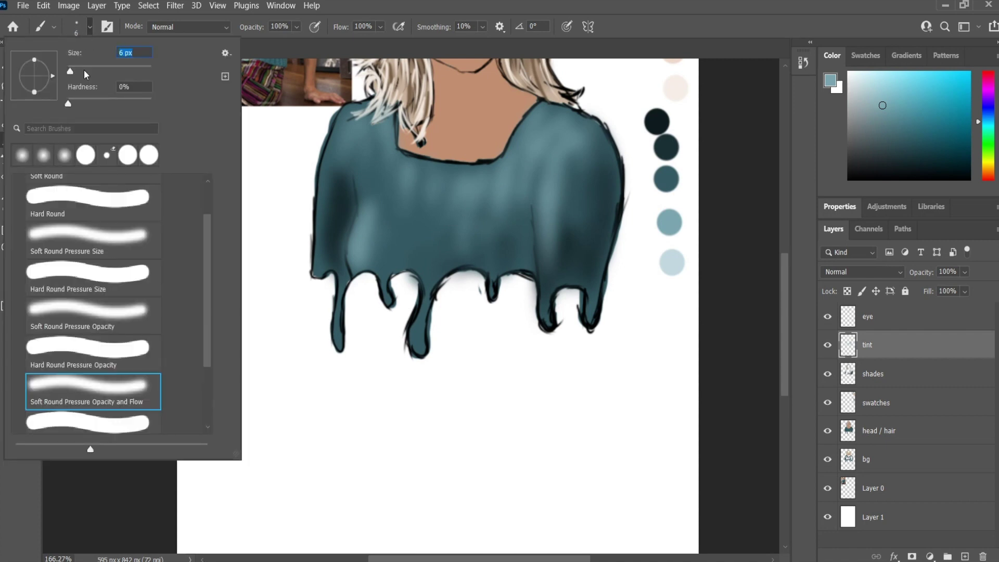
pyautogui.click(90, 29)
pyautogui.moveTo(337, 294)
pyautogui.mouseDown()
pyautogui.moveTo(336, 351)
pyautogui.moveTo(333, 321)
pyautogui.mouseUp()
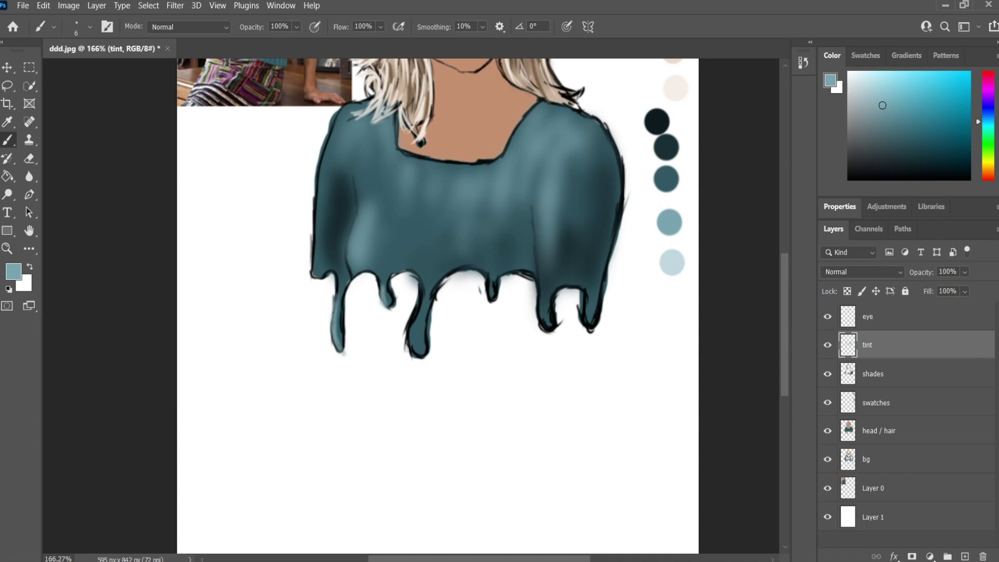
pyautogui.moveTo(419, 337); pyautogui.dragTo(417, 360)
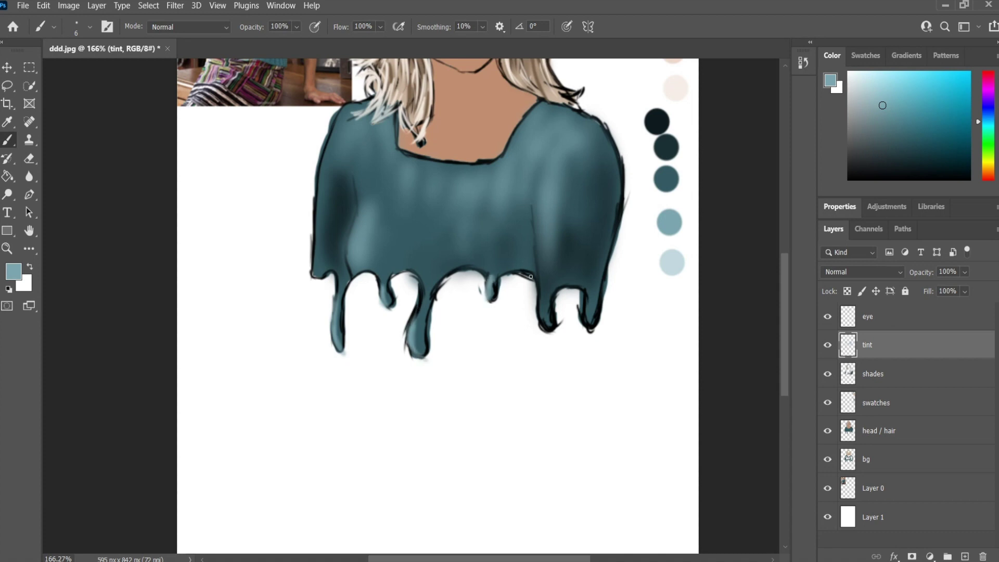
pyautogui.moveTo(554, 313); pyautogui.dragTo(546, 330)
pyautogui.moveTo(585, 296); pyautogui.dragTo(592, 331)
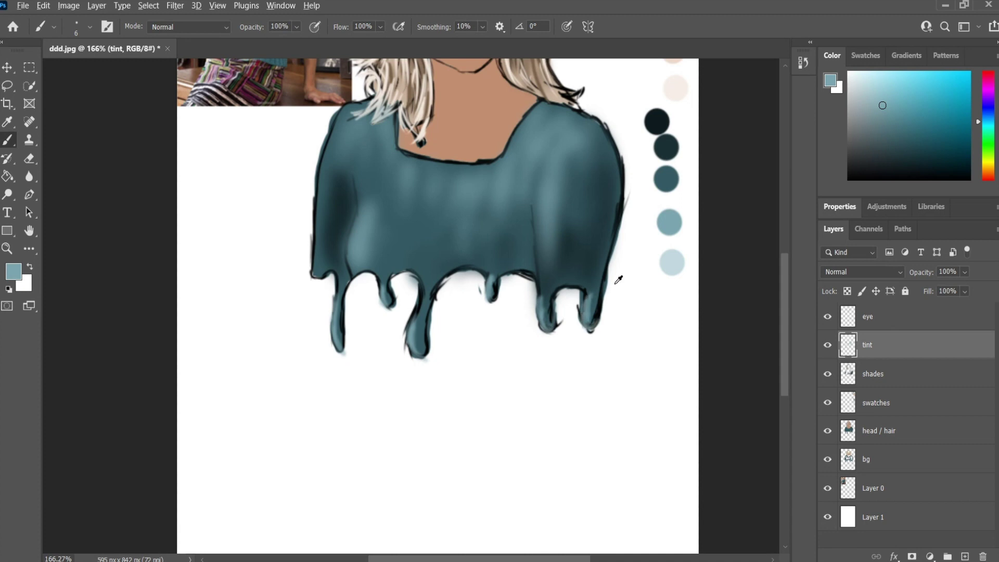
# Paint thin light teal highlights along the two inner sleeve lines of the sweater.
pyautogui.scroll(-5, 363, 296)
pyautogui.scroll(6, 341, 333)
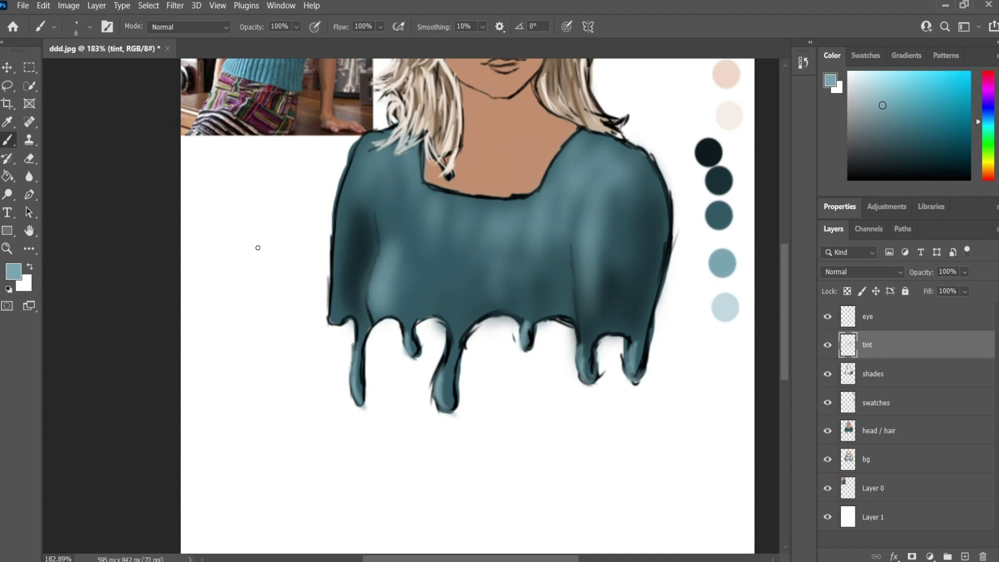
pyautogui.moveTo(379, 218); pyautogui.dragTo(373, 283)
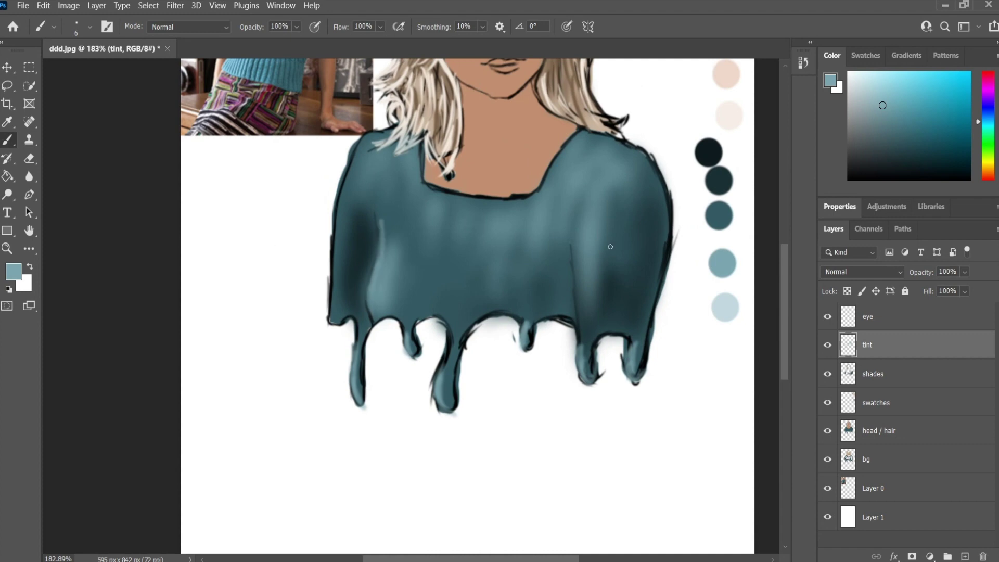
pyautogui.moveTo(579, 226); pyautogui.dragTo(575, 315)
pyautogui.scroll(-4, 590, 306)
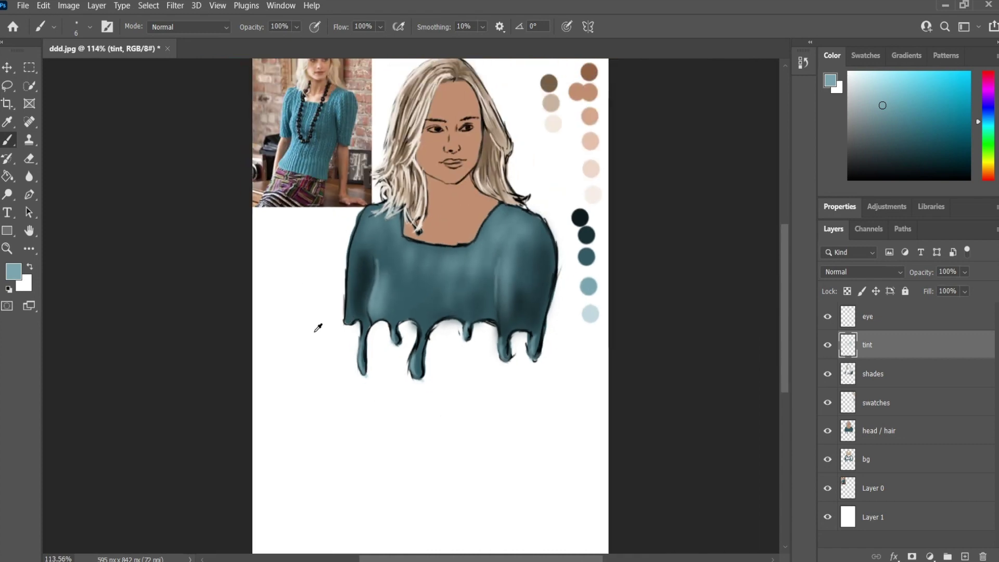
pyautogui.scroll(4, 421, 165)
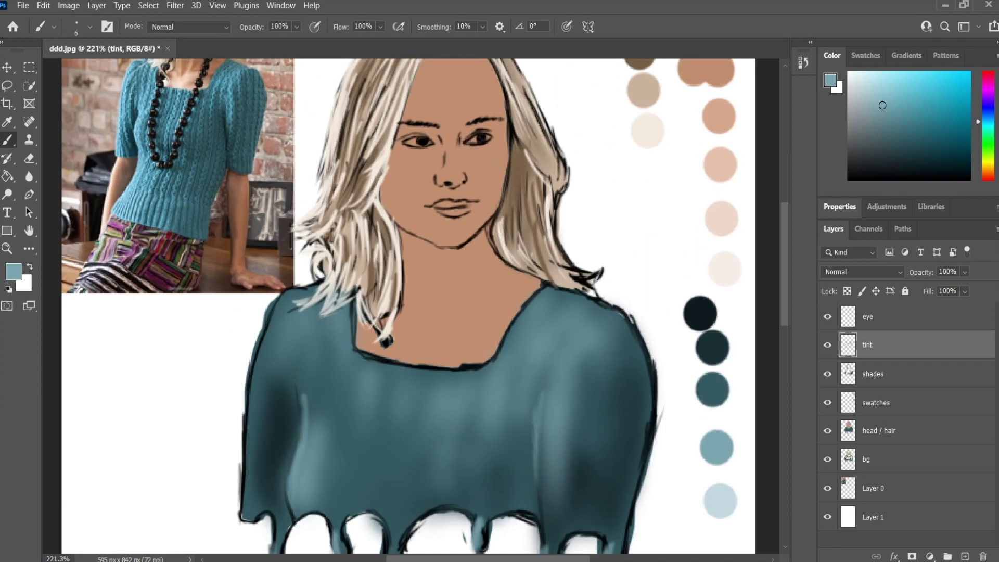
pyautogui.scroll(-4, 280, 274)
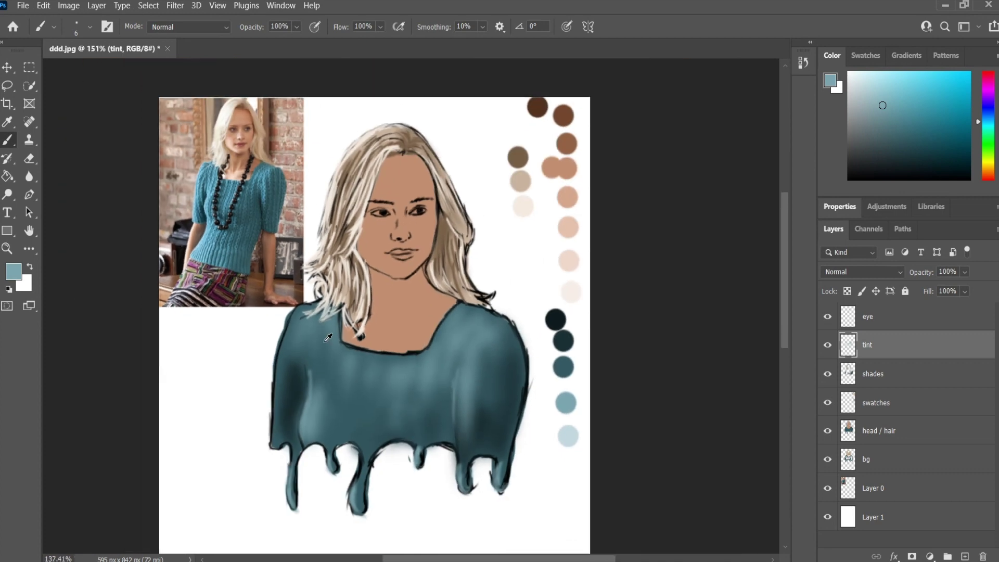
pyautogui.scroll(4, 298, 292)
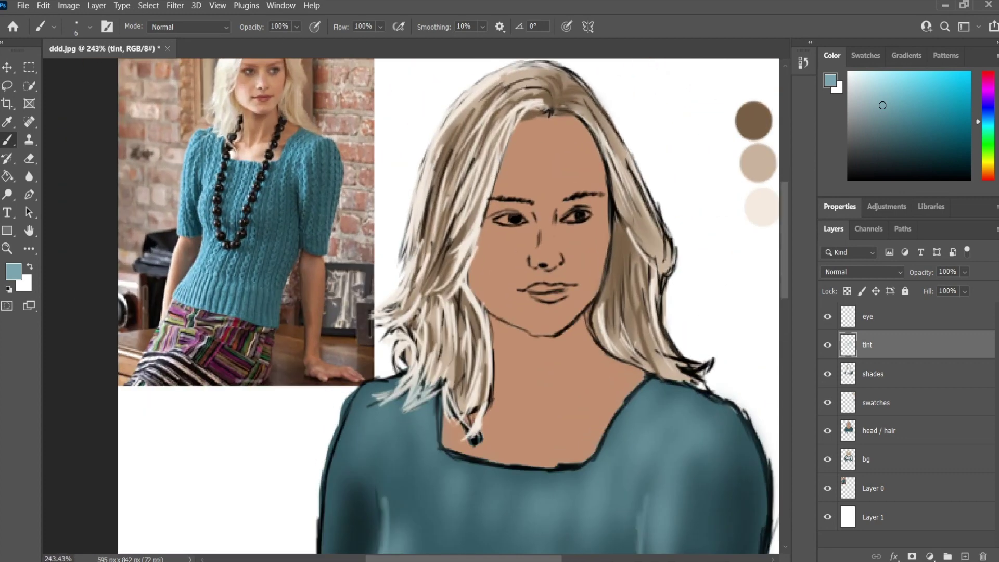
pyautogui.moveTo(314, 326)
pyautogui.mouseDown()
pyautogui.moveTo(314, 385)
pyautogui.moveTo(294, 392)
pyautogui.mouseUp()
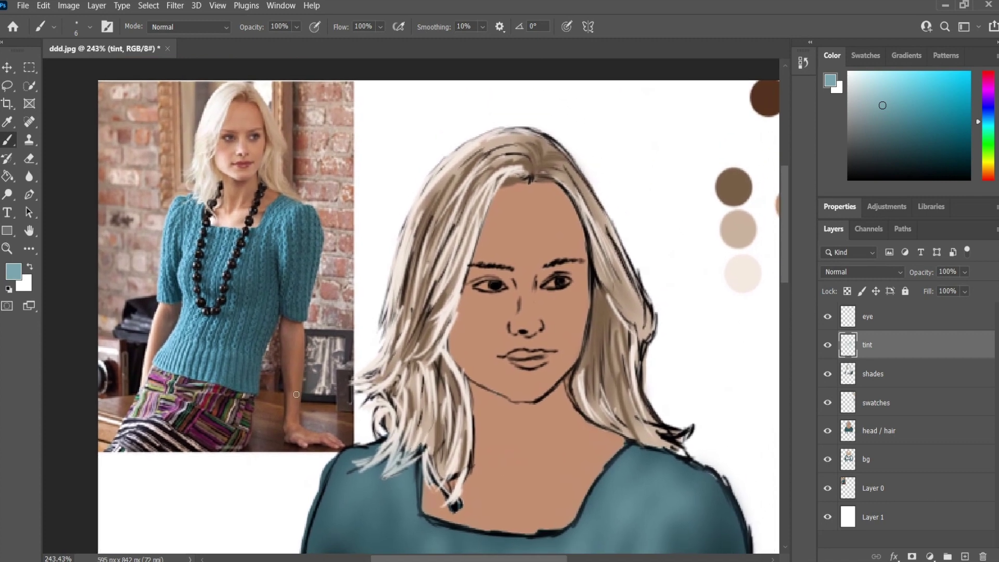
# Make the shades layer active, set the brush size to 20 px and sample the skin tone from the neck.
pyautogui.click(872, 375)
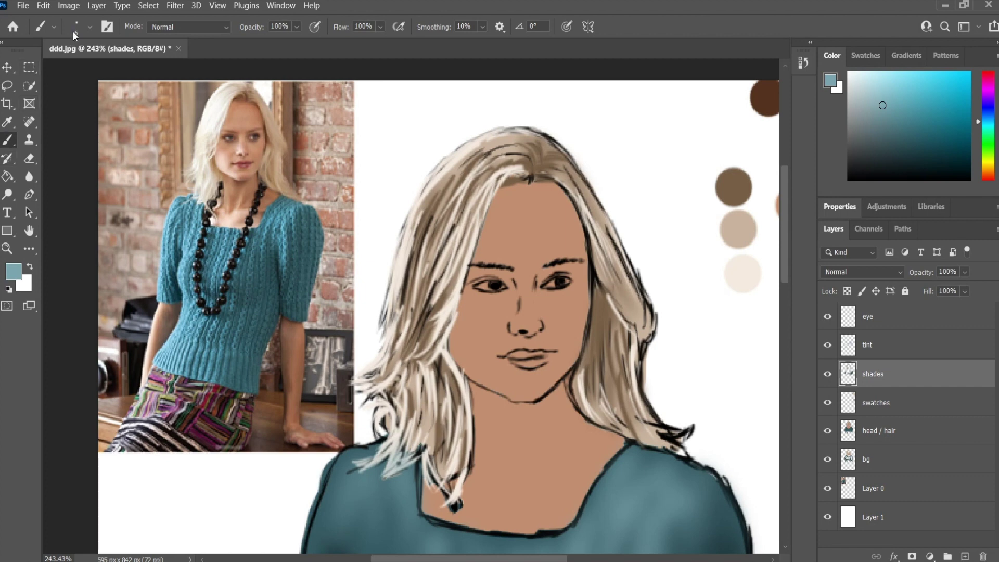
pyautogui.click(89, 26)
pyautogui.moveTo(78, 72)
pyautogui.mouseDown()
pyautogui.moveTo(86, 73)
pyautogui.moveTo(78, 73)
pyautogui.mouseUp()
pyautogui.click(92, 25)
pyautogui.press('i')
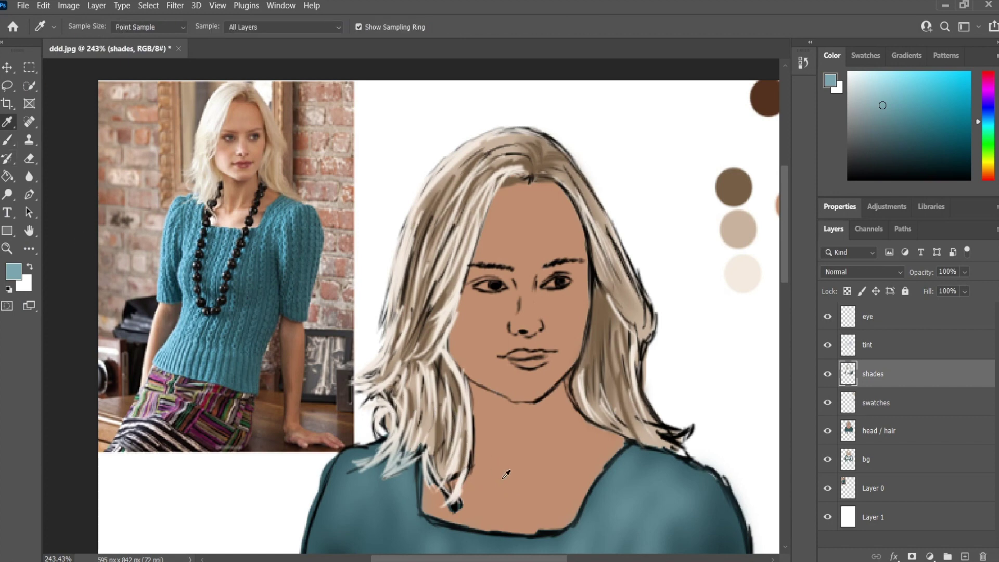
pyautogui.click(526, 470)
pyautogui.press('b')
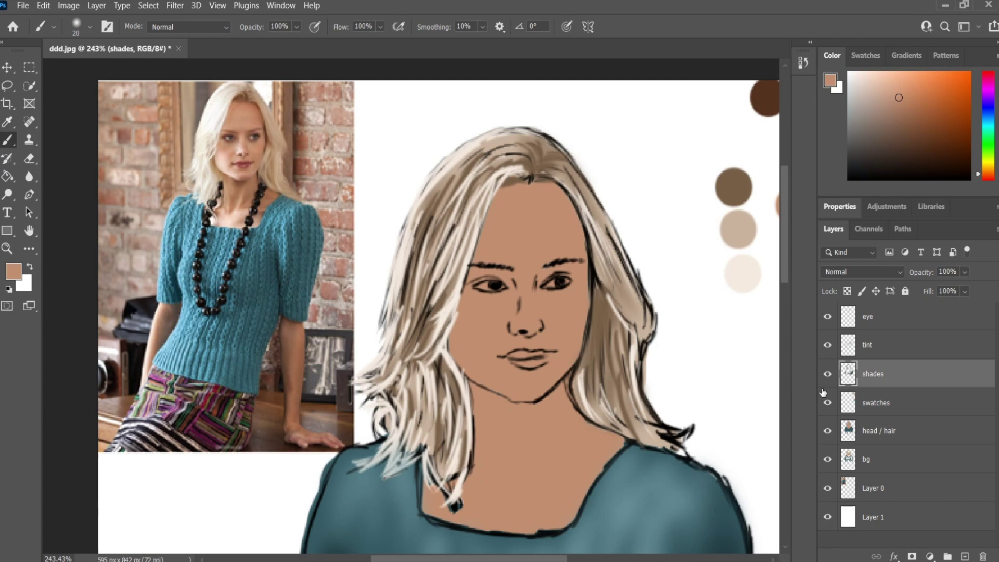
# Sample the medium brown skin swatch and paint soft shadows under the chin, down the neck and around the collarbones.
pyautogui.moveTo(562, 336); pyautogui.dragTo(378, 339)
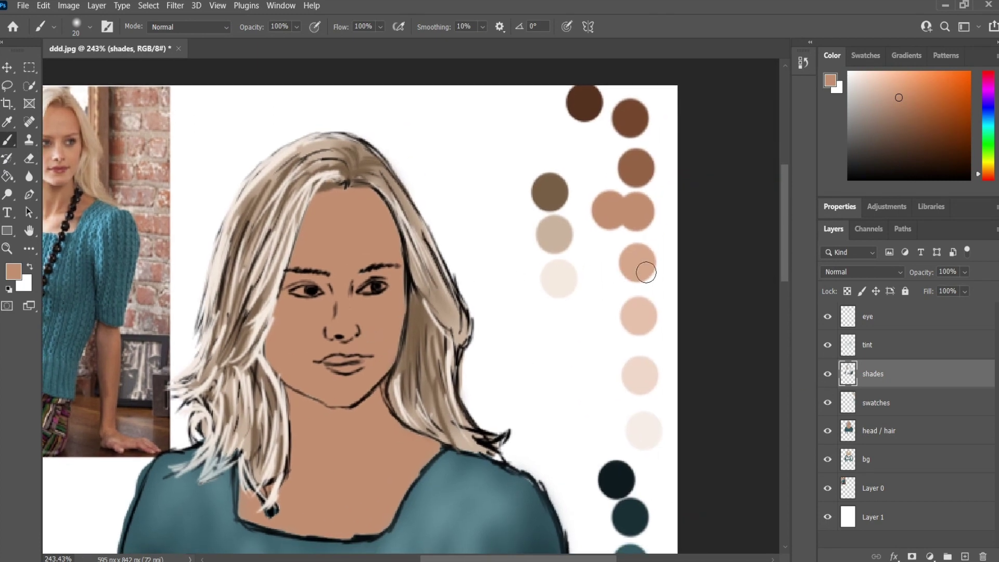
pyautogui.keyDown('alt'); pyautogui.click(640, 163); pyautogui.keyUp('alt')
pyautogui.scroll(-2, 640, 172)
pyautogui.scroll(3, 372, 382)
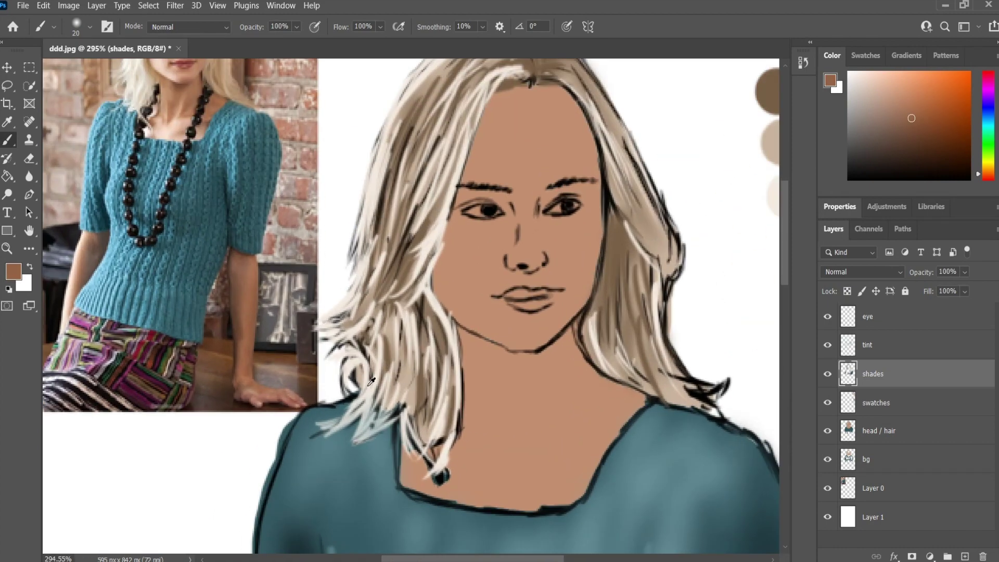
pyautogui.scroll(3, 208, 302)
pyautogui.scroll(-1, 247, 292)
pyautogui.scroll(-1, 234, 333)
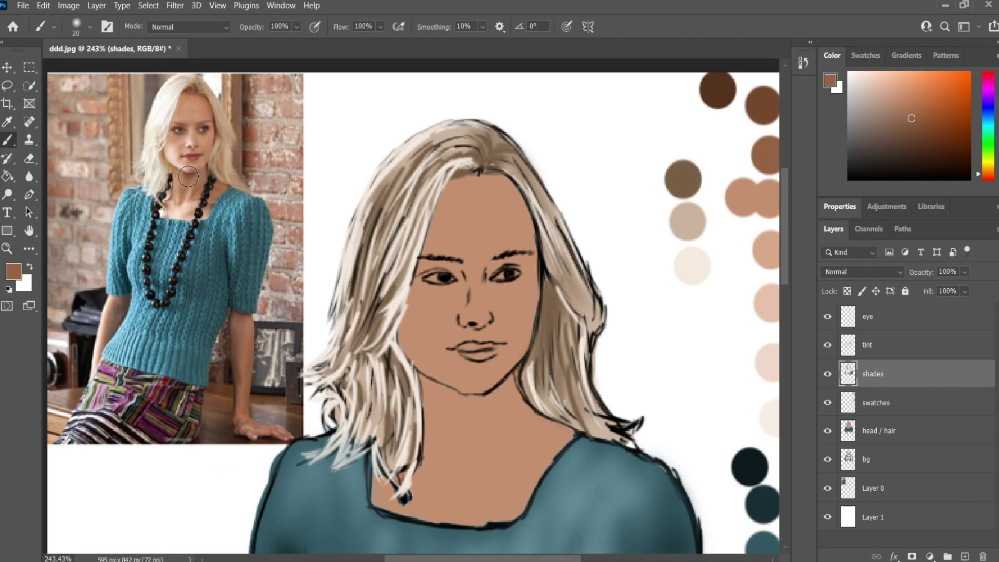
pyautogui.moveTo(461, 397)
pyautogui.mouseDown()
pyautogui.moveTo(461, 406)
pyautogui.moveTo(446, 396)
pyautogui.moveTo(506, 391)
pyautogui.moveTo(468, 417)
pyautogui.mouseUp()
pyautogui.moveTo(464, 456)
pyautogui.mouseDown()
pyautogui.moveTo(484, 405)
pyautogui.moveTo(516, 379)
pyautogui.mouseUp()
pyautogui.moveTo(433, 388)
pyautogui.mouseDown()
pyautogui.moveTo(452, 411)
pyautogui.moveTo(454, 398)
pyautogui.moveTo(470, 468)
pyautogui.moveTo(461, 453)
pyautogui.moveTo(504, 477)
pyautogui.moveTo(470, 486)
pyautogui.moveTo(531, 452)
pyautogui.moveTo(422, 456)
pyautogui.moveTo(426, 476)
pyautogui.moveTo(427, 448)
pyautogui.moveTo(465, 482)
pyautogui.mouseUp()
pyautogui.moveTo(555, 439)
pyautogui.mouseDown()
pyautogui.moveTo(524, 437)
pyautogui.moveTo(552, 433)
pyautogui.moveTo(506, 435)
pyautogui.mouseUp()
pyautogui.moveTo(446, 404)
pyautogui.mouseDown()
pyautogui.moveTo(459, 400)
pyautogui.moveTo(464, 428)
pyautogui.mouseUp()
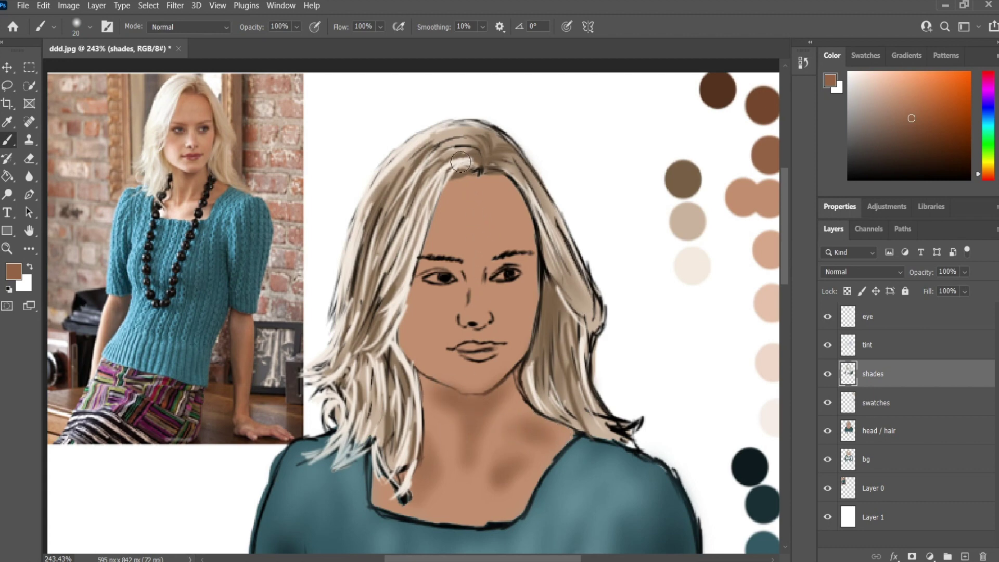
# Paint soft medium brown shadows along the forehead's hairline, beside the nose and across the cheeks on the shades layer.
pyautogui.moveTo(492, 195)
pyautogui.mouseDown()
pyautogui.moveTo(527, 261)
pyautogui.moveTo(524, 251)
pyautogui.moveTo(491, 255)
pyautogui.moveTo(504, 199)
pyautogui.moveTo(520, 209)
pyautogui.moveTo(476, 184)
pyautogui.mouseUp()
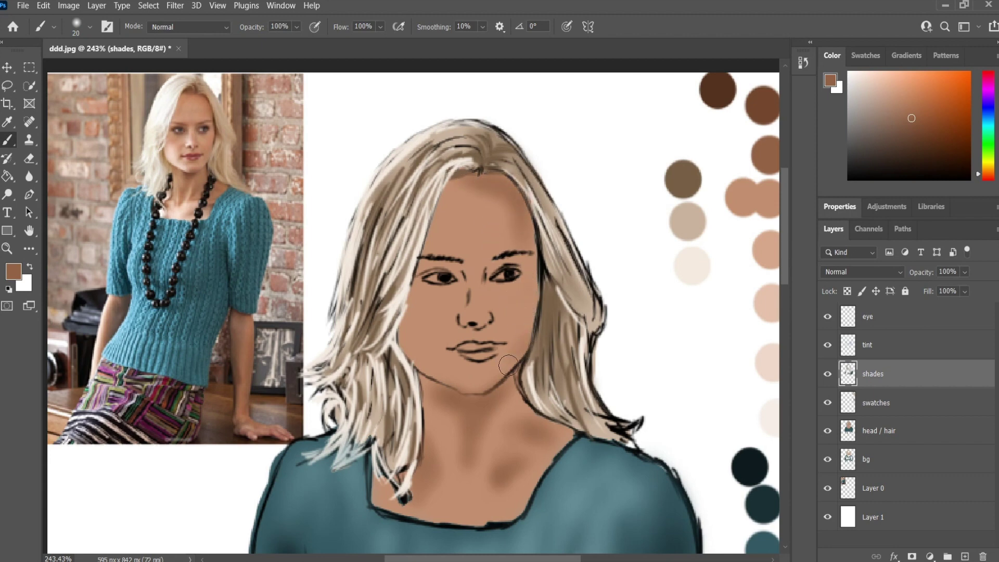
pyautogui.moveTo(486, 290)
pyautogui.mouseDown()
pyautogui.moveTo(482, 300)
pyautogui.moveTo(478, 269)
pyautogui.mouseUp()
pyautogui.moveTo(433, 290)
pyautogui.mouseDown()
pyautogui.moveTo(408, 297)
pyautogui.moveTo(410, 325)
pyautogui.moveTo(481, 293)
pyautogui.moveTo(515, 348)
pyautogui.moveTo(514, 309)
pyautogui.moveTo(517, 322)
pyautogui.moveTo(516, 313)
pyautogui.moveTo(493, 330)
pyautogui.moveTo(523, 338)
pyautogui.moveTo(513, 331)
pyautogui.moveTo(518, 316)
pyautogui.moveTo(506, 337)
pyautogui.mouseUp()
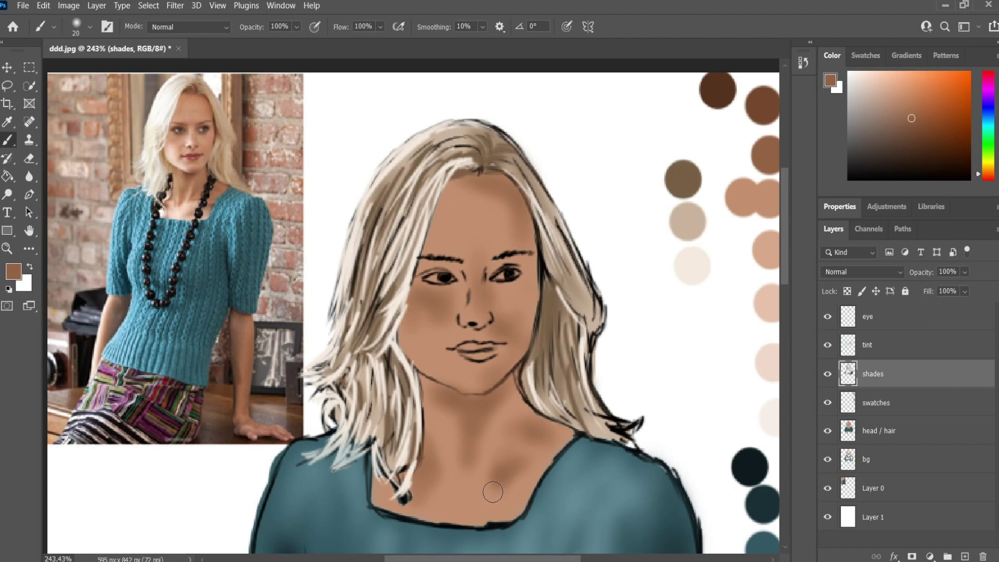
# Sample the darker brown skin swatch and deepen the soft shadows on the neck and around the nose.
pyautogui.keyDown('alt'); pyautogui.scroll(-2, 523, 307); pyautogui.keyUp('alt')
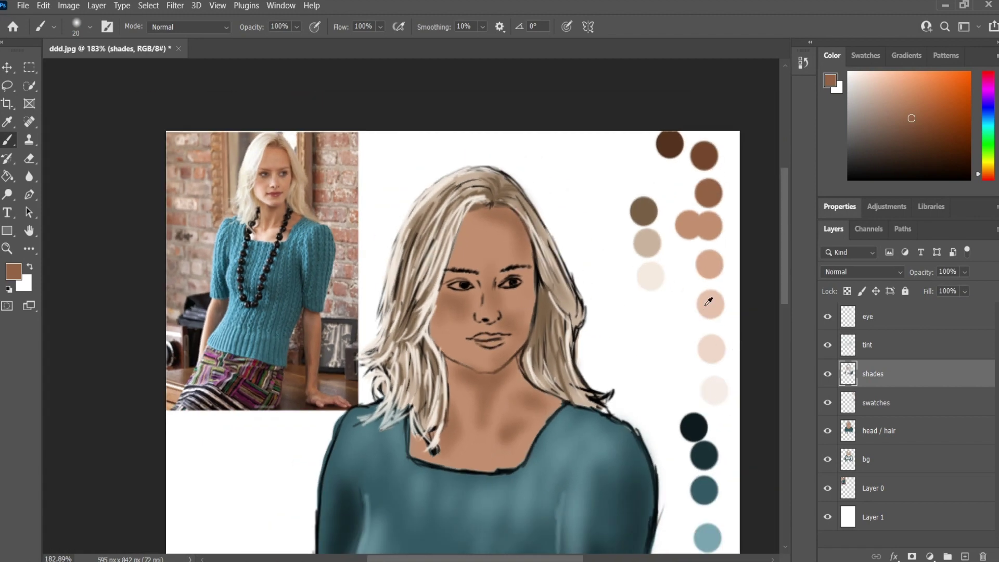
pyautogui.keyDown('alt'); pyautogui.click(706, 154); pyautogui.keyUp('alt')
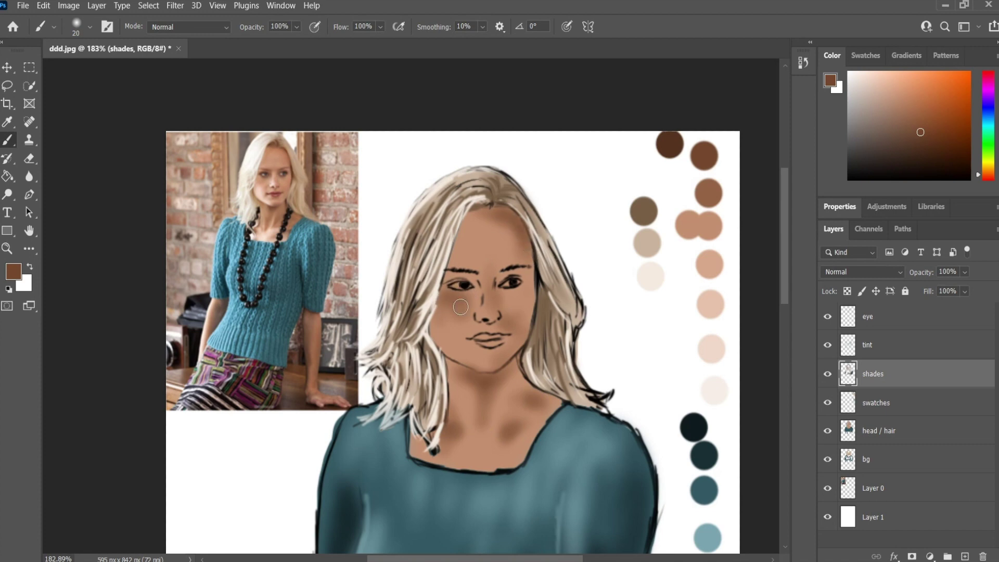
pyautogui.moveTo(493, 311); pyautogui.dragTo(494, 307)
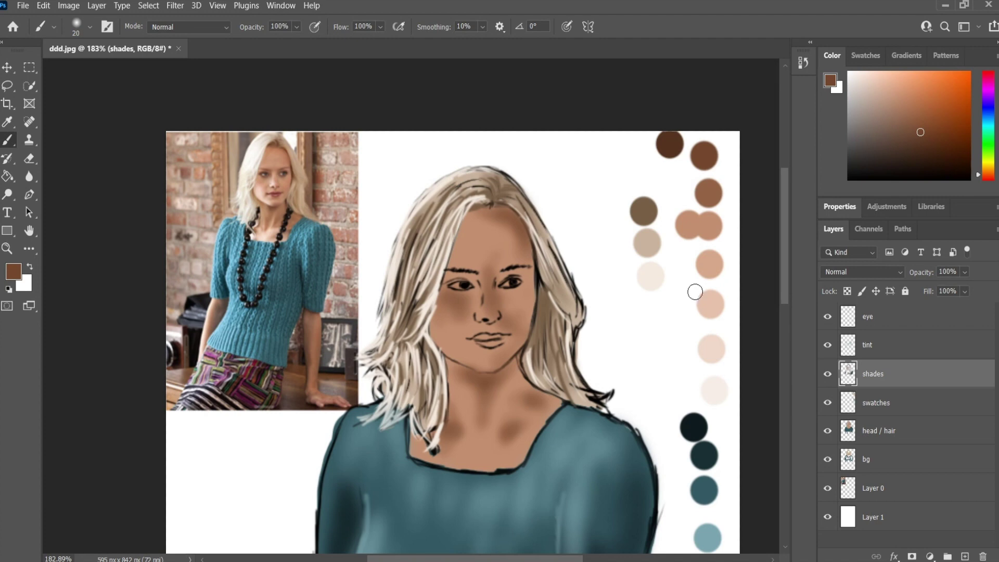
# Sample the light peach swatch and paint soft highlights on the face, neck and collarbones on the tint layer.
pyautogui.keyDown('alt'); pyautogui.click(711, 300); pyautogui.keyUp('alt')
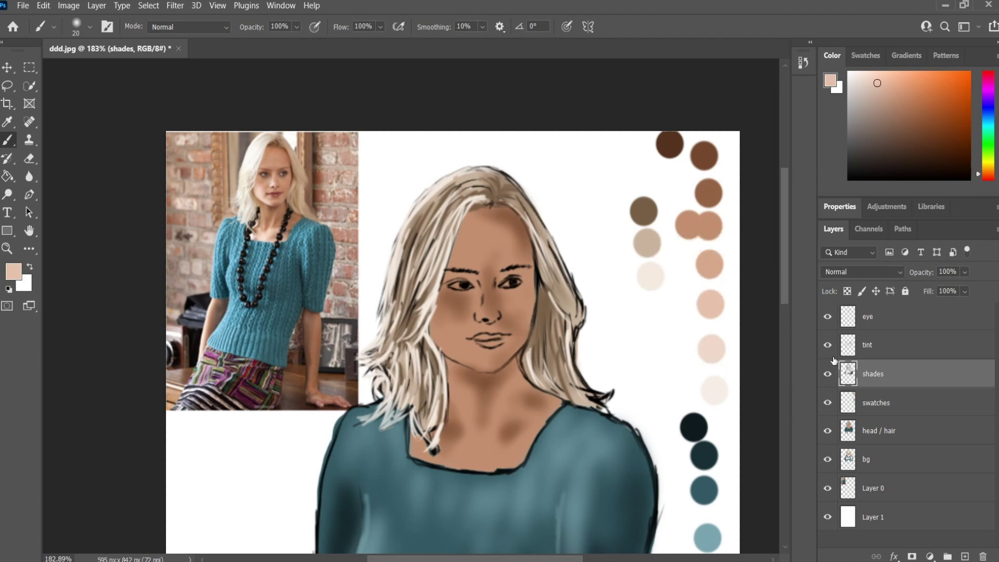
pyautogui.click(877, 348)
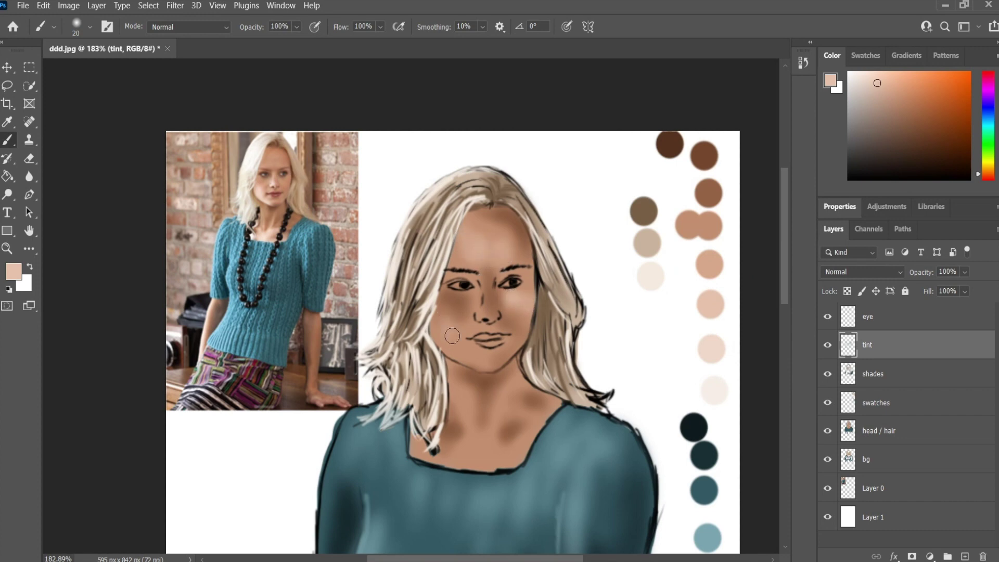
pyautogui.moveTo(446, 334); pyautogui.dragTo(488, 360)
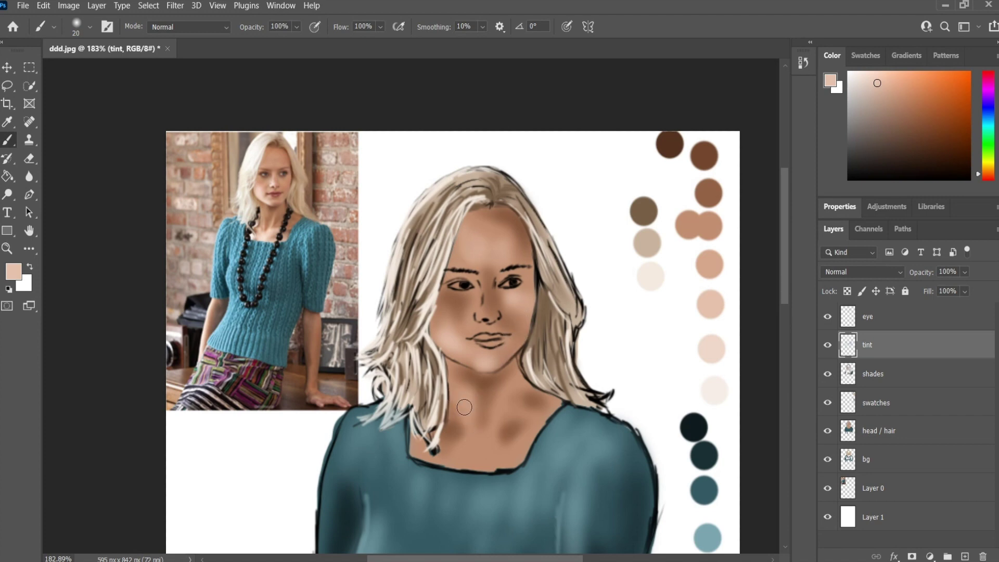
pyautogui.moveTo(492, 465)
pyautogui.mouseDown()
pyautogui.moveTo(448, 457)
pyautogui.moveTo(521, 458)
pyautogui.mouseUp()
pyautogui.moveTo(506, 404)
pyautogui.mouseDown()
pyautogui.moveTo(480, 432)
pyautogui.moveTo(459, 411)
pyautogui.moveTo(508, 391)
pyautogui.moveTo(547, 412)
pyautogui.moveTo(550, 421)
pyautogui.moveTo(519, 440)
pyautogui.moveTo(552, 404)
pyautogui.mouseUp()
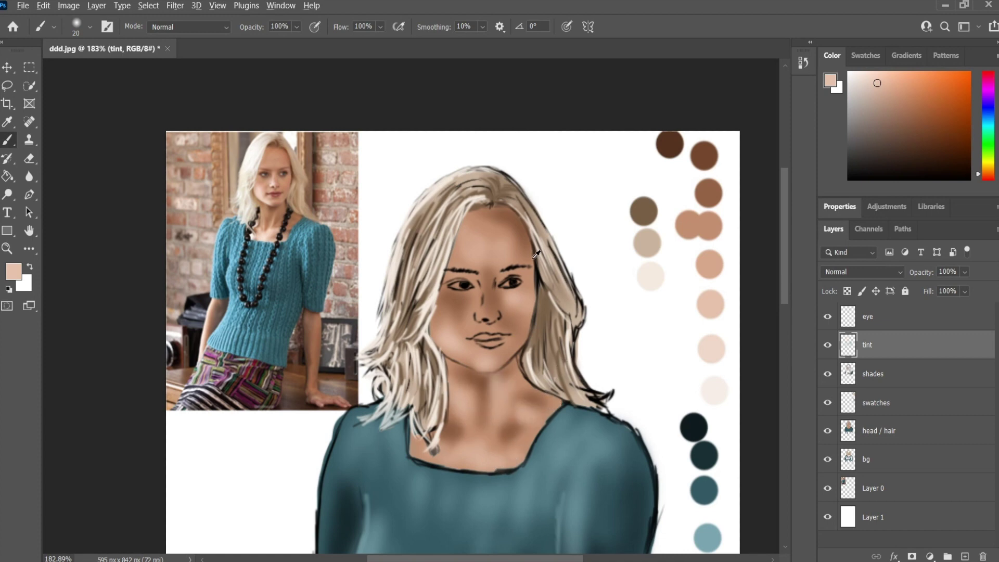
# Inspect the face shading up close with the eye layer hidden, and show the layer again.
pyautogui.scroll(-5, 474, 276)
pyautogui.scroll(8, 386, 122)
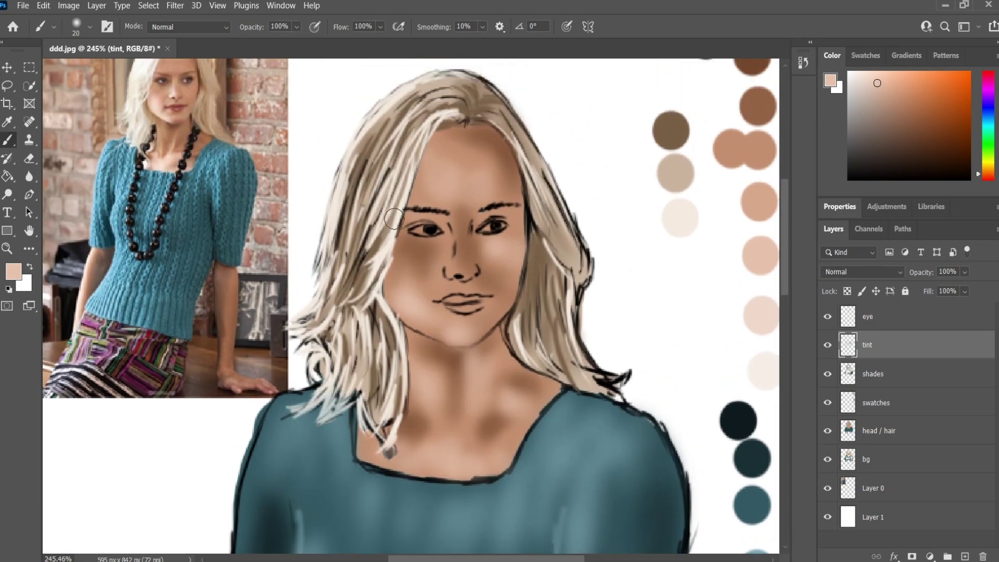
pyautogui.scroll(-2, 535, 304)
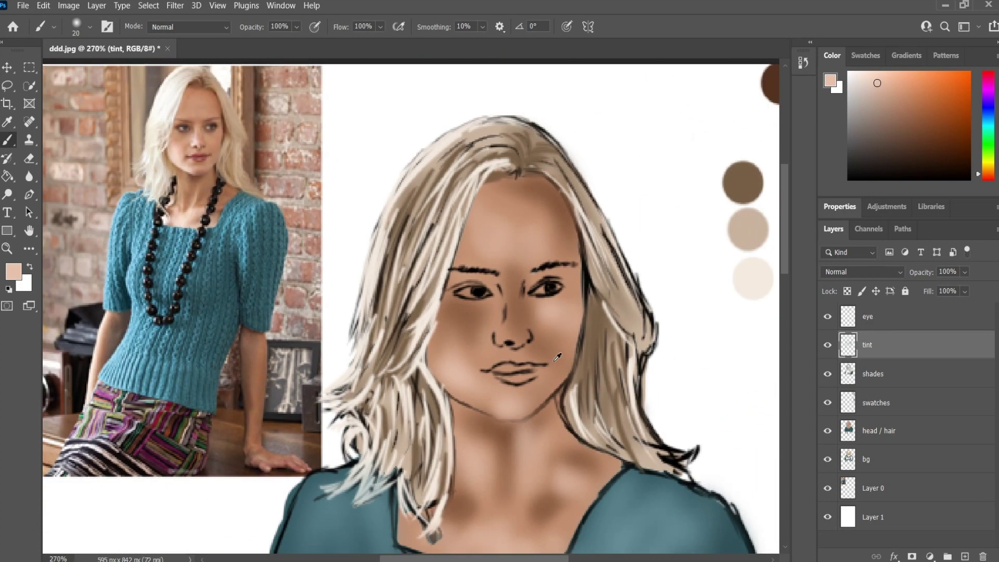
pyautogui.scroll(2, 546, 354)
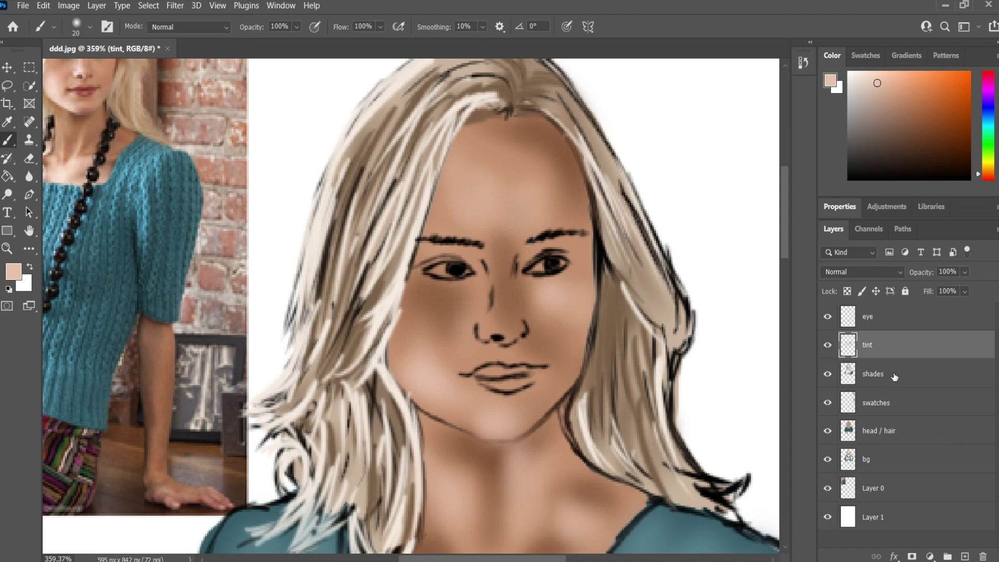
pyautogui.click(827, 317)
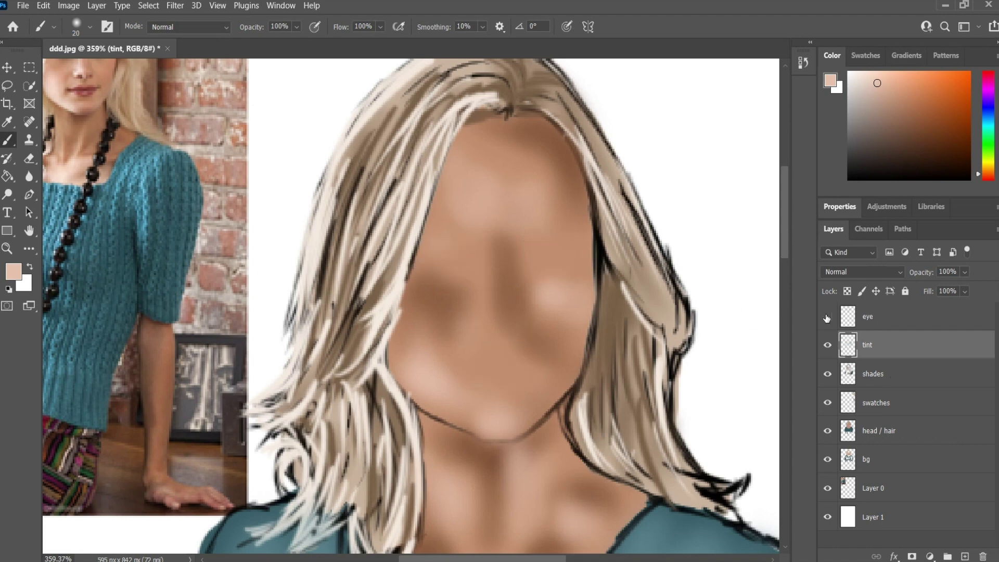
pyautogui.click(828, 316)
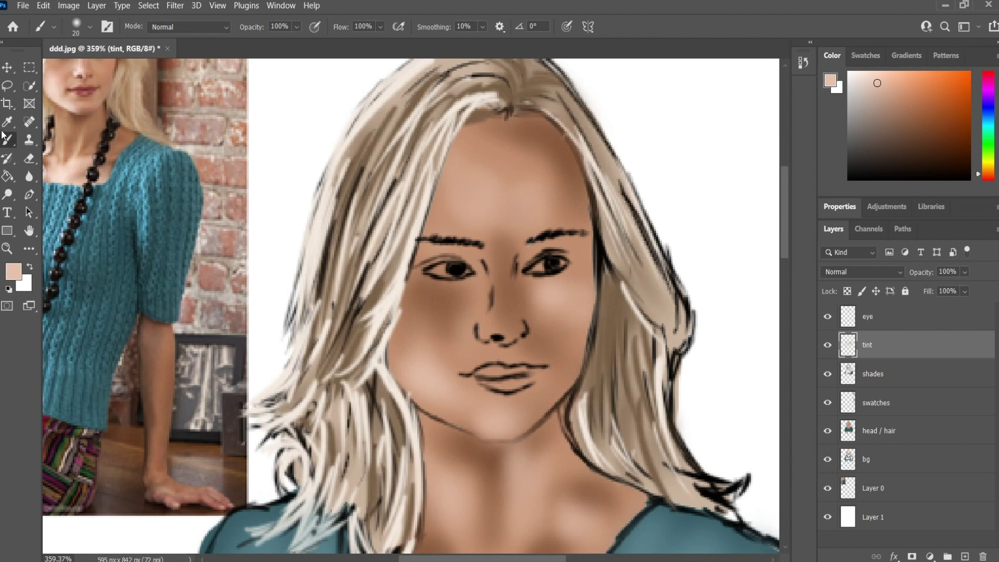
# Switch the brush to Hard Round Pressure Opacity at 12 px.
pyautogui.click(91, 27)
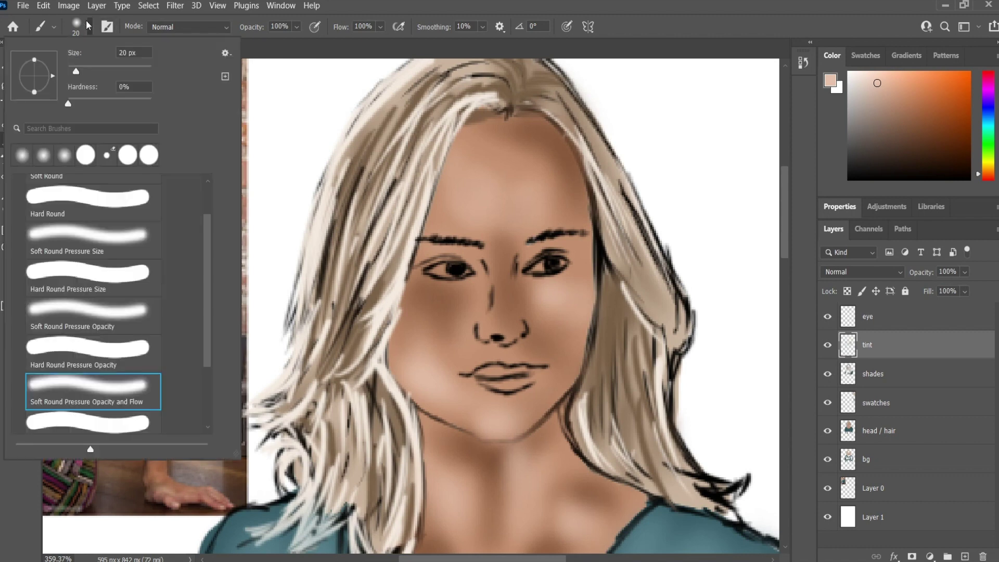
pyautogui.click(93, 360)
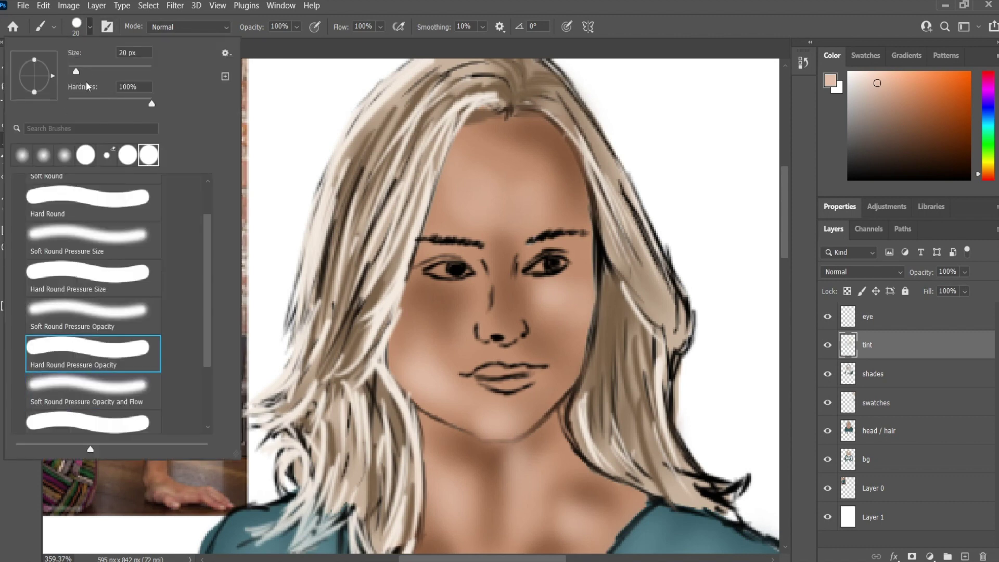
pyautogui.click(74, 54)
pyautogui.click(89, 25)
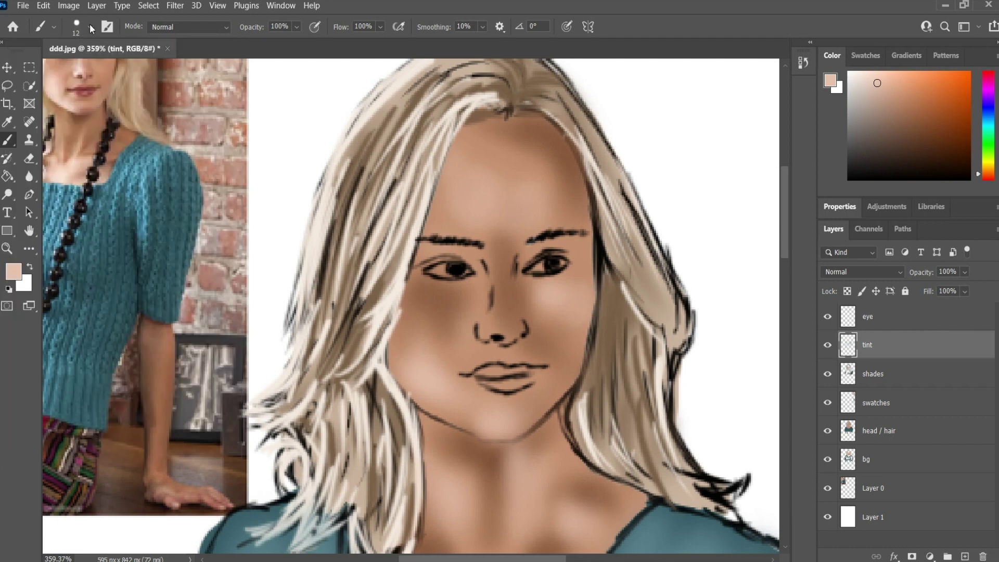
# Add a new layer above the tint layer and name it "under eye".
pyautogui.click(964, 555)
pyautogui.doubleClick(874, 344)
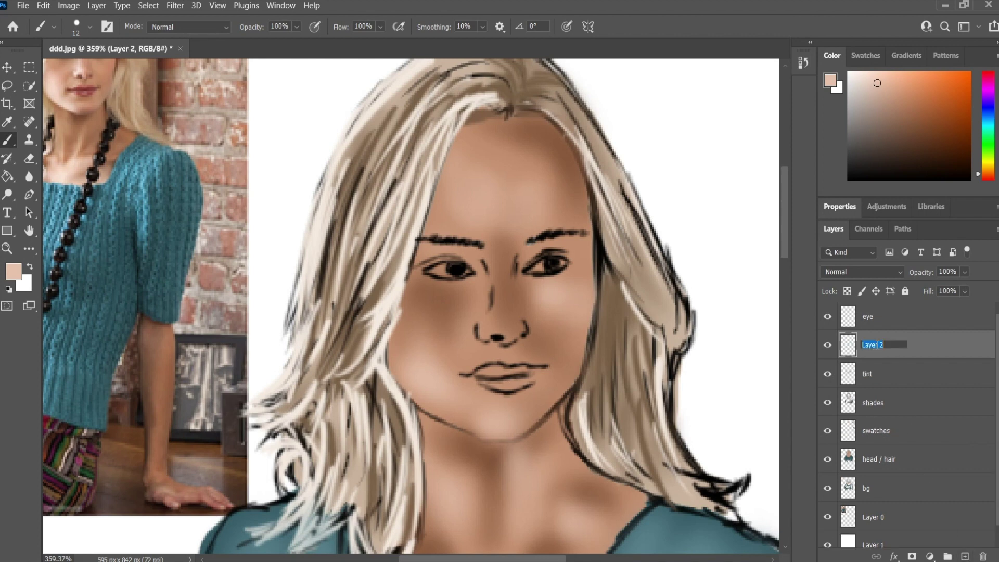
pyautogui.write('un')
pyautogui.press('Return')
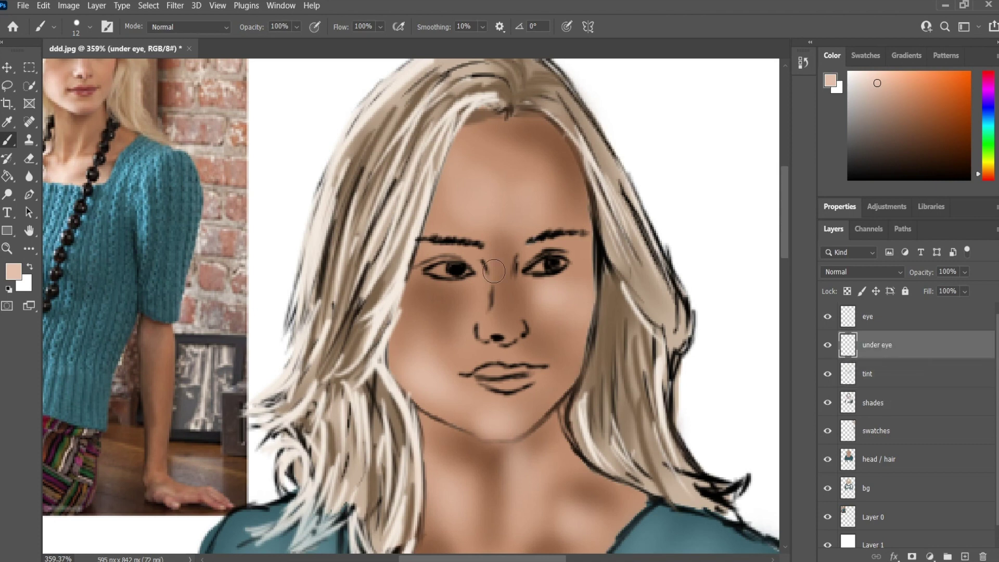
# Set the color to white and the brush size to 4 px, and paint the whites of both eyes.
pyautogui.scroll(5, 502, 261)
pyautogui.scroll(-1, 427, 270)
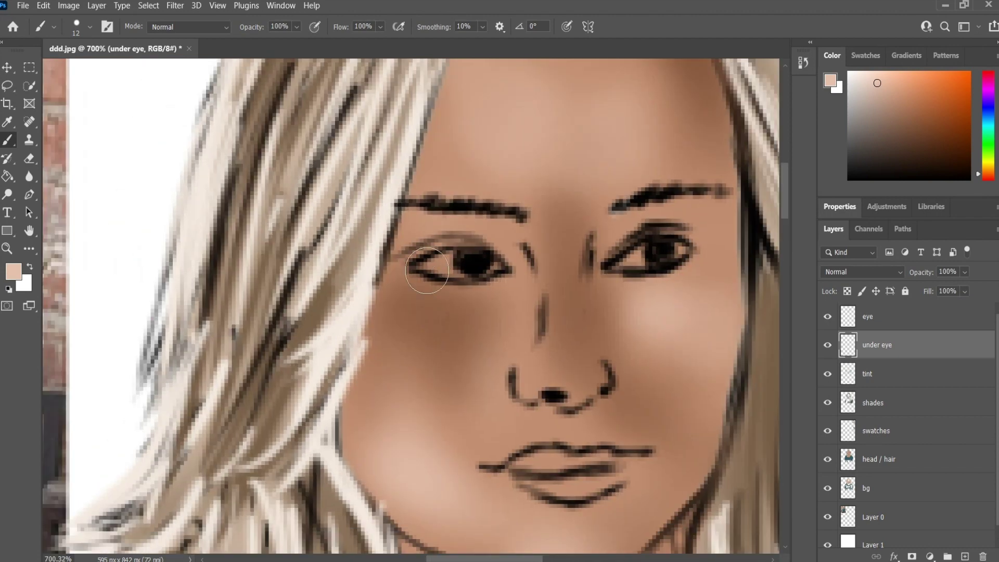
pyautogui.moveTo(876, 83); pyautogui.dragTo(840, 59)
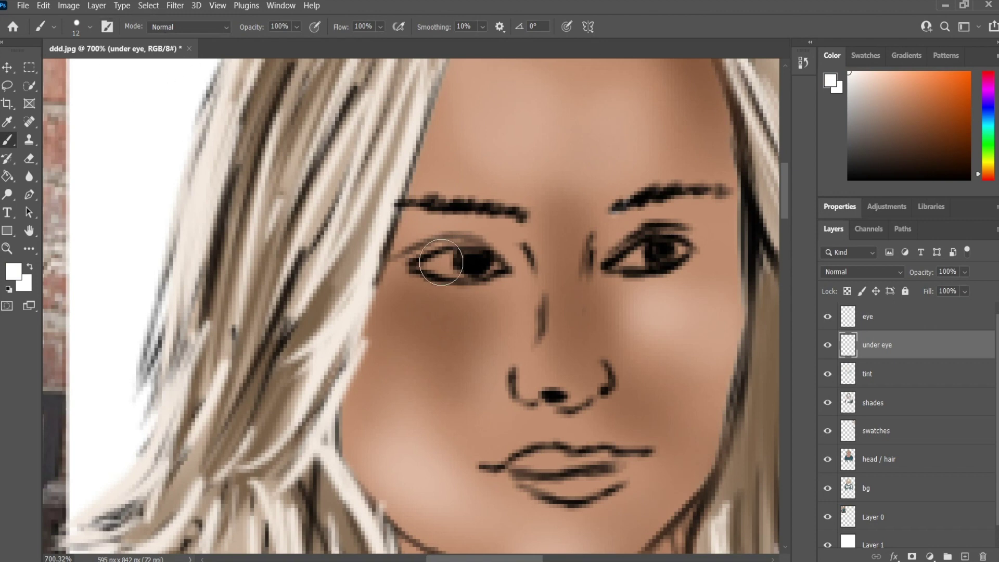
pyautogui.click(89, 29)
pyautogui.moveTo(75, 73); pyautogui.dragTo(70, 73)
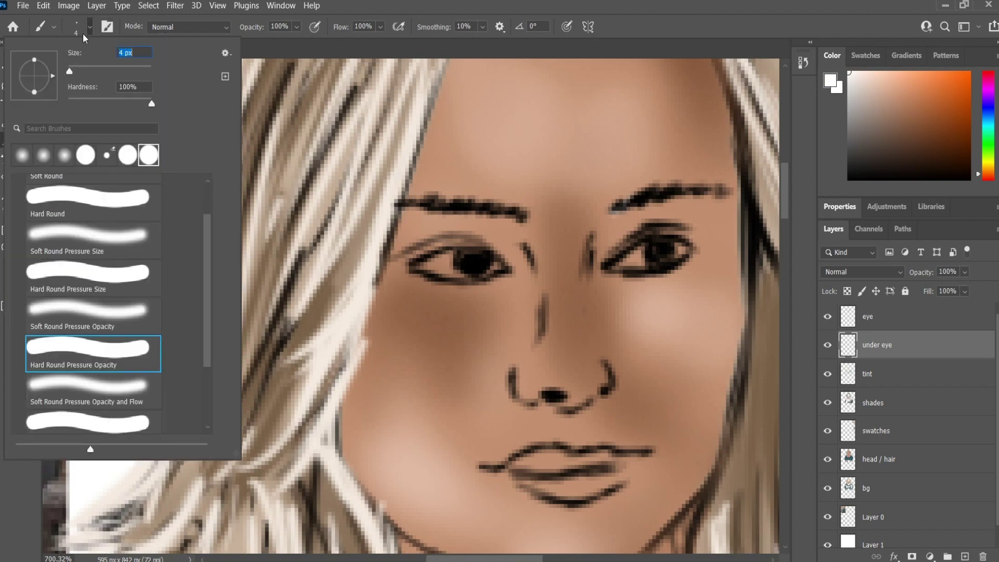
pyautogui.click(89, 27)
pyautogui.moveTo(422, 264)
pyautogui.mouseDown()
pyautogui.moveTo(451, 266)
pyautogui.moveTo(424, 267)
pyautogui.moveTo(452, 275)
pyautogui.moveTo(454, 254)
pyautogui.mouseUp()
pyautogui.moveTo(627, 260)
pyautogui.mouseDown()
pyautogui.moveTo(671, 262)
pyautogui.moveTo(678, 248)
pyautogui.moveTo(630, 260)
pyautogui.mouseUp()
# Paint small white light reflections on the pupils of both eyes on the eye layer.
pyautogui.click(878, 320)
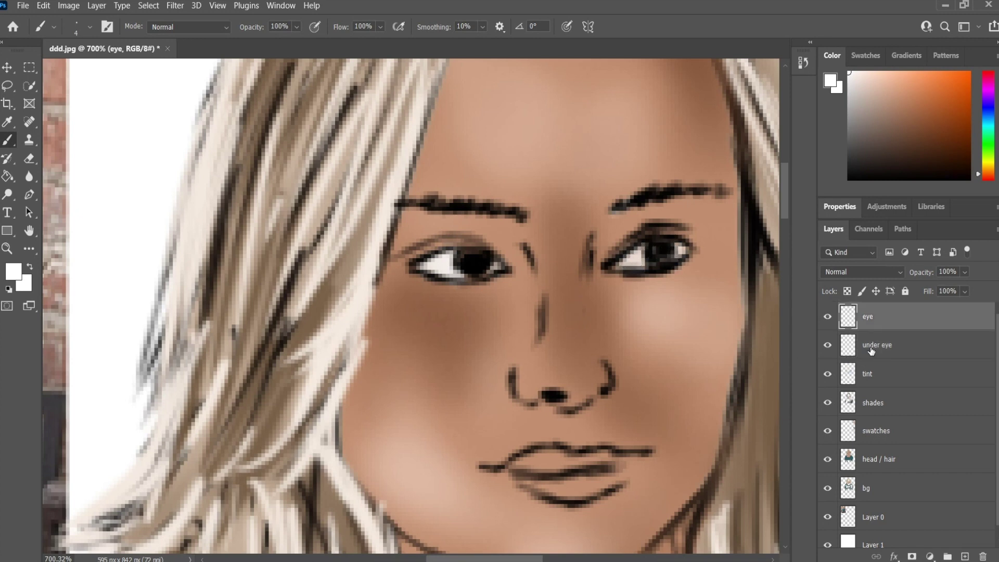
pyautogui.moveTo(658, 253); pyautogui.dragTo(660, 254)
pyautogui.moveTo(476, 256); pyautogui.dragTo(479, 261)
pyautogui.moveTo(655, 259); pyautogui.dragTo(665, 244)
# Hide the reference photo on Layer 0 and the swatches layer so only the portrait shows.
pyautogui.scroll(-10, 665, 244)
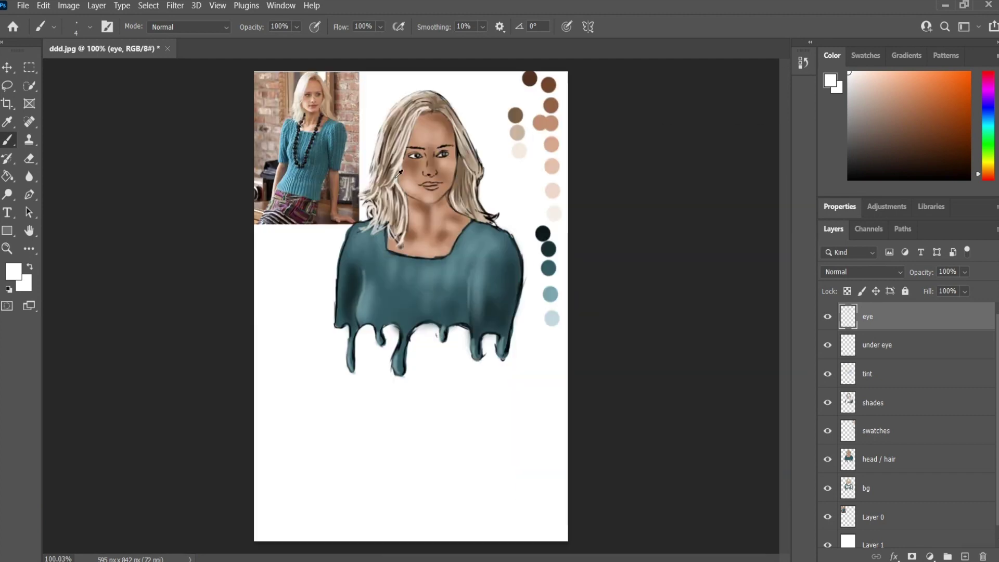
pyautogui.scroll(4, 378, 158)
pyautogui.scroll(-3, 365, 268)
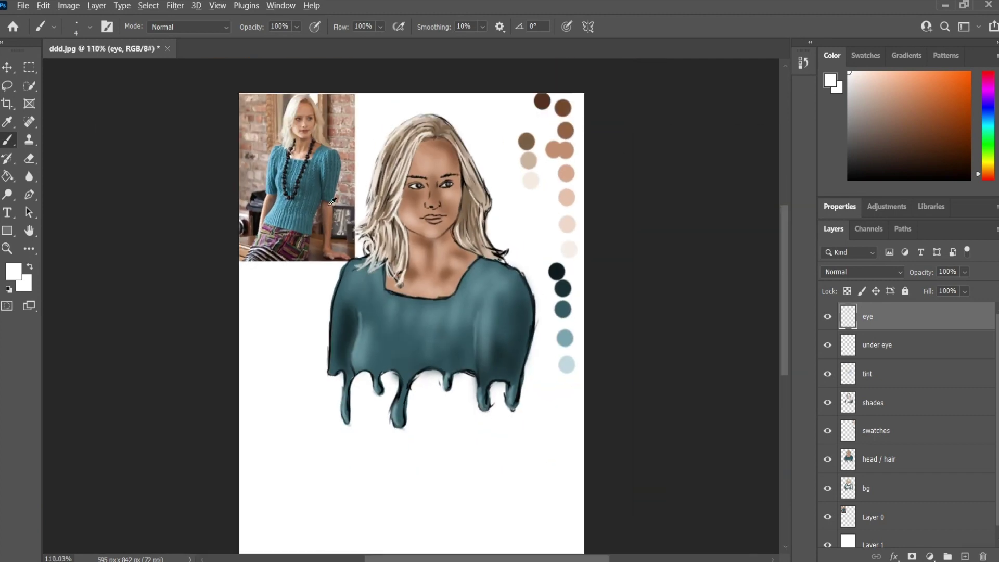
pyautogui.scroll(-1, 867, 458)
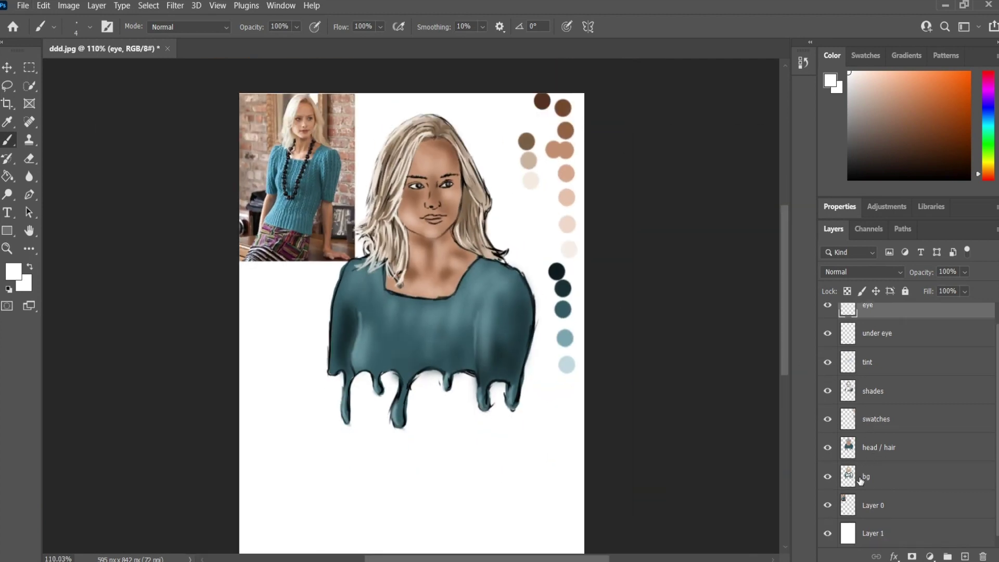
pyautogui.click(826, 506)
pyautogui.scroll(1, 912, 438)
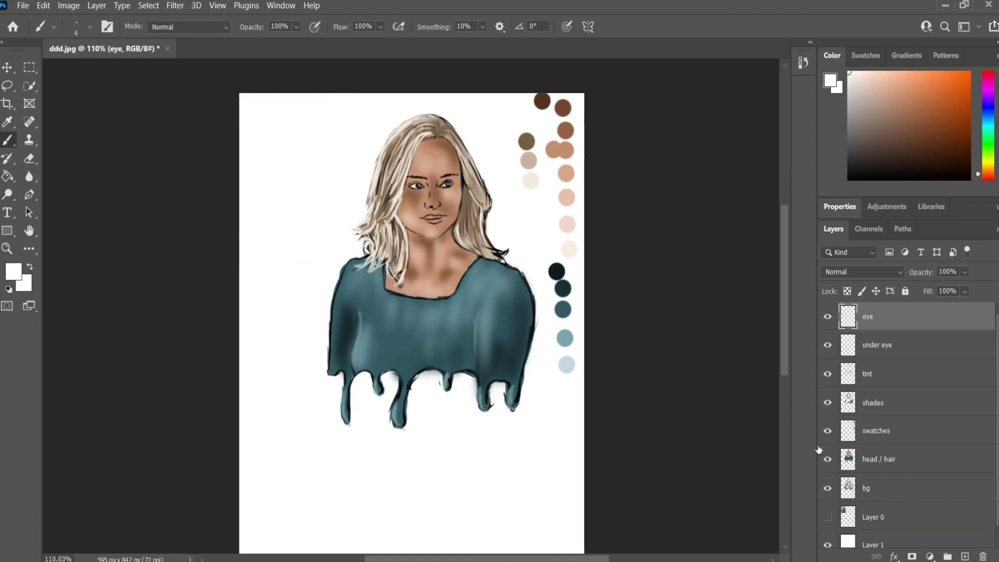
pyautogui.click(827, 430)
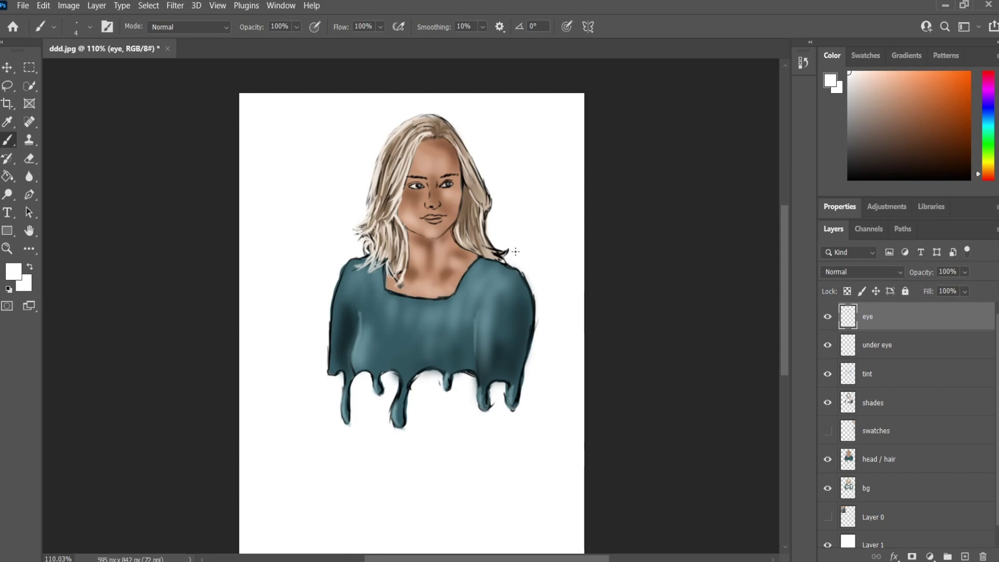
# Examine the whole portrait, from the face and hair down to the dripping hem of the sweater.
pyautogui.scroll(-2, 454, 258)
pyautogui.scroll(5, 454, 258)
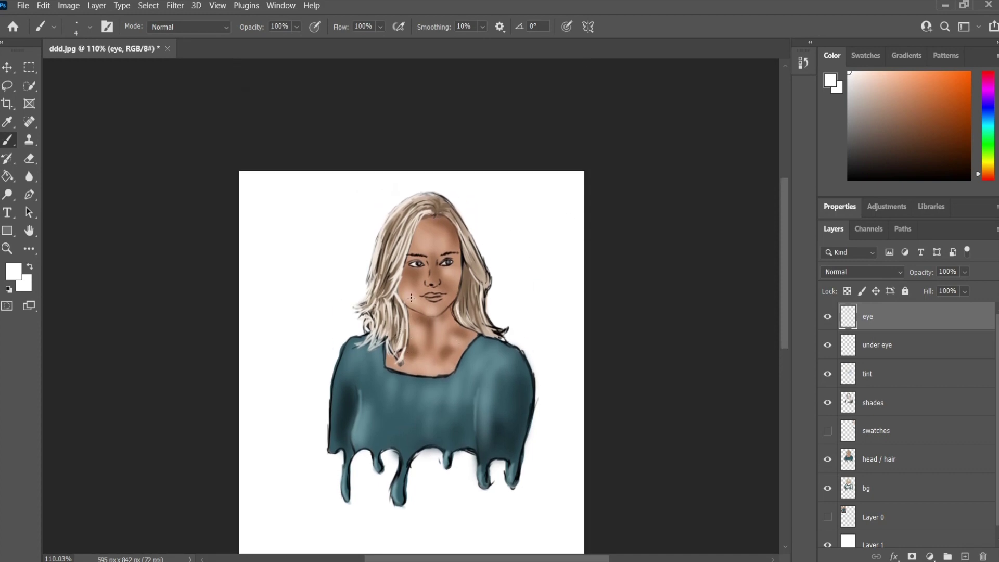
pyautogui.press('super')
pyautogui.press('Escape')
pyautogui.scroll(5, 414, 333)
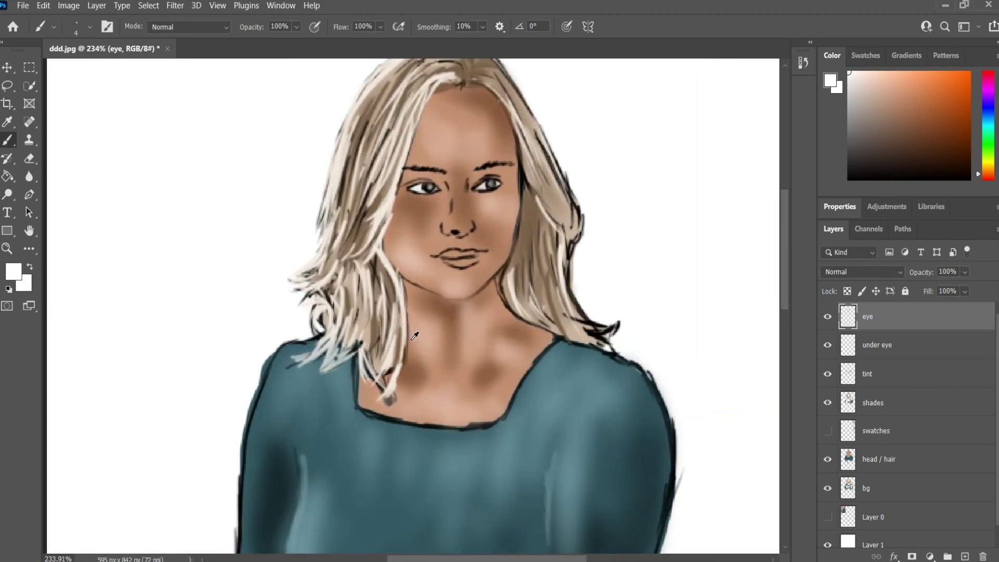
pyautogui.scroll(-4, 415, 336)
pyautogui.scroll(-2, 411, 340)
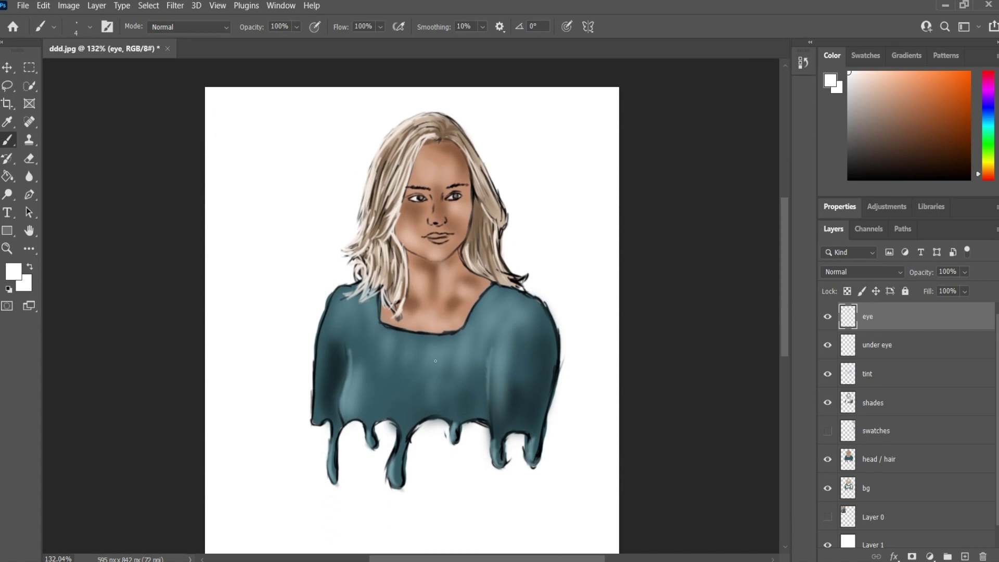
pyautogui.scroll(4, 436, 360)
pyautogui.scroll(-2, 427, 322)
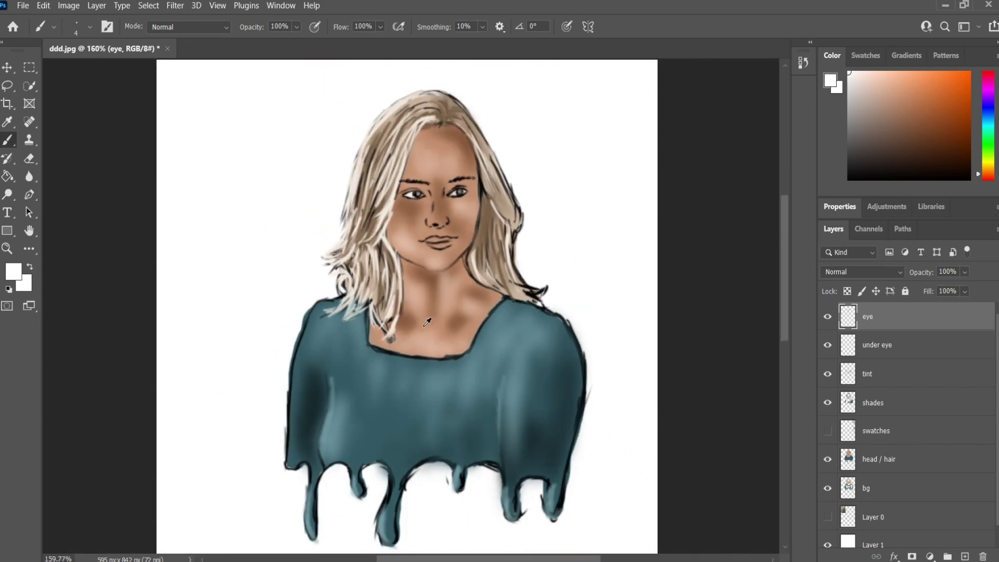
pyautogui.scroll(-2, 427, 323)
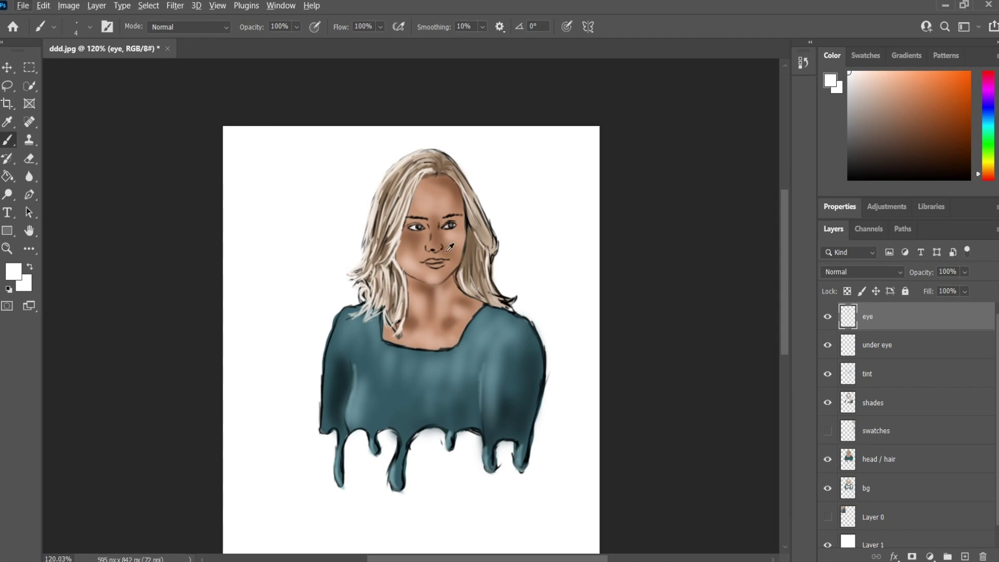
pyautogui.scroll(-1, 450, 247)
pyautogui.scroll(3, 460, 285)
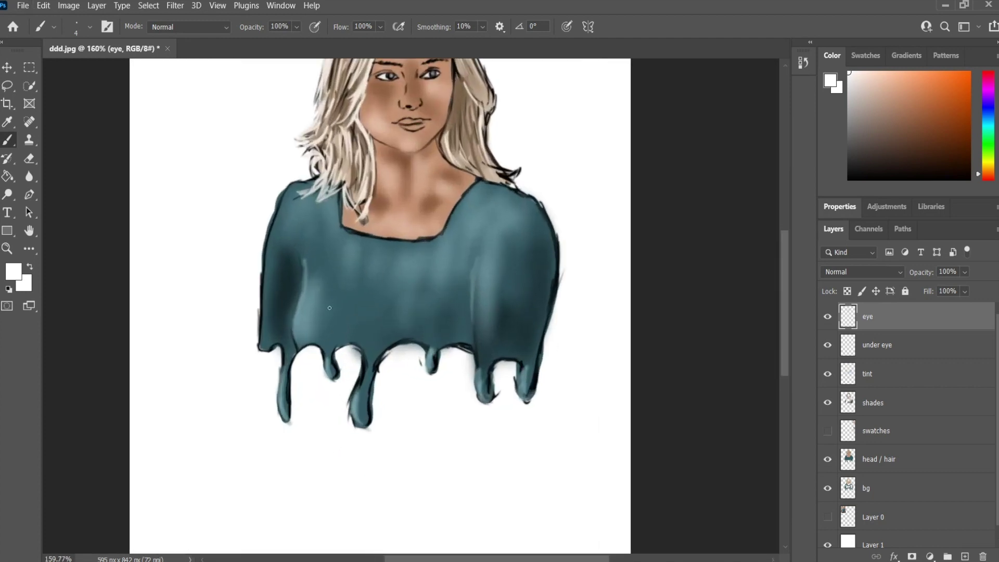
pyautogui.scroll(2, 326, 311)
pyautogui.scroll(3, 317, 319)
pyautogui.scroll(-3, 317, 320)
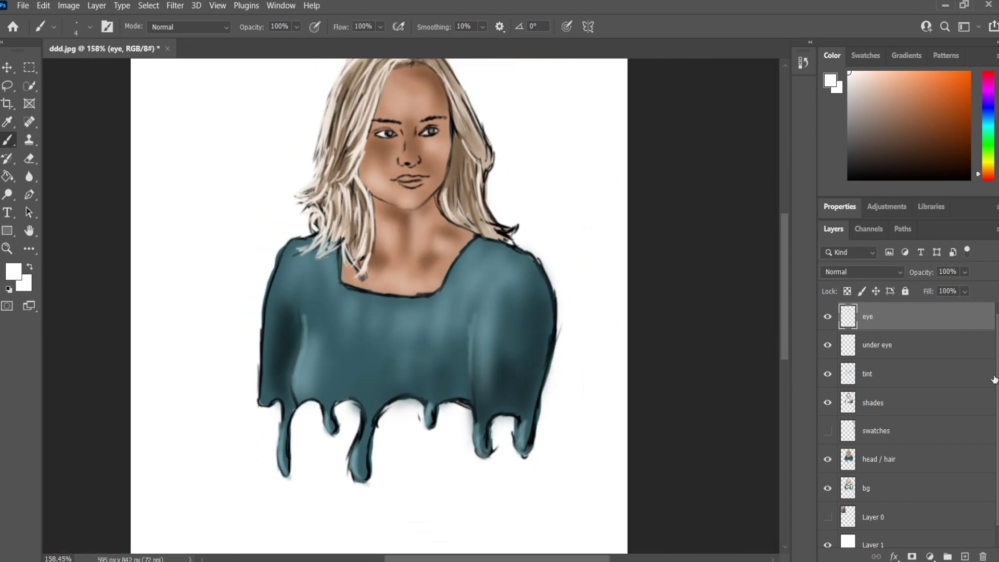
# Add a new layer above the eye layer and name it "extra".
pyautogui.click(965, 556)
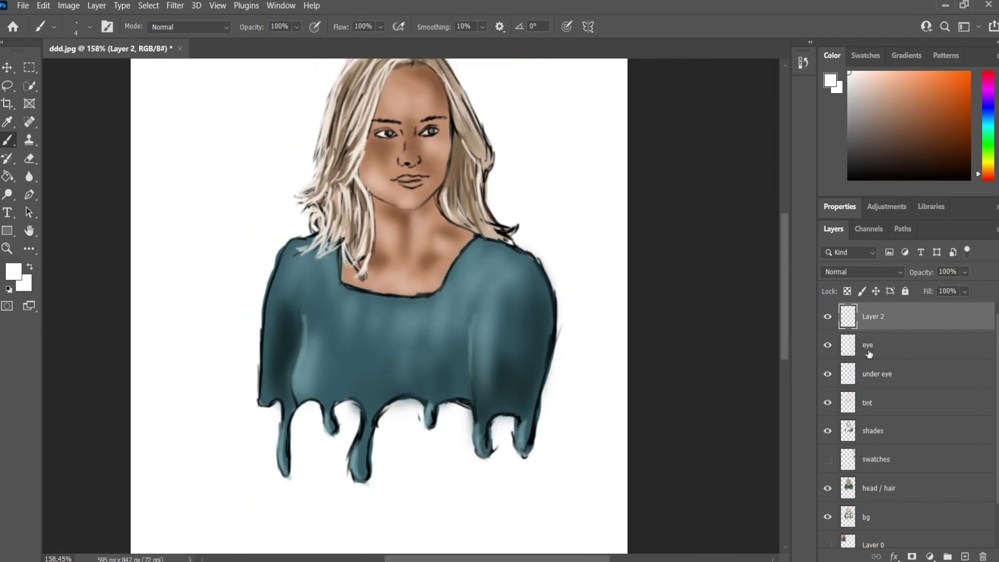
pyautogui.doubleClick(879, 316)
pyautogui.write('extra')
pyautogui.press('Return')
# Paint thin white highlight strokes on the sweater's shoulders, sleeves and the folds beside the arms on the extra layer.
pyautogui.moveTo(290, 243); pyautogui.dragTo(264, 334)
pyautogui.moveTo(281, 255); pyautogui.dragTo(264, 345)
pyautogui.moveTo(273, 274)
pyautogui.mouseDown()
pyautogui.moveTo(264, 343)
pyautogui.moveTo(307, 391)
pyautogui.mouseUp()
pyautogui.moveTo(492, 293); pyautogui.dragTo(475, 351)
pyautogui.moveTo(488, 316); pyautogui.dragTo(479, 348)
pyautogui.moveTo(484, 336); pyautogui.dragTo(481, 373)
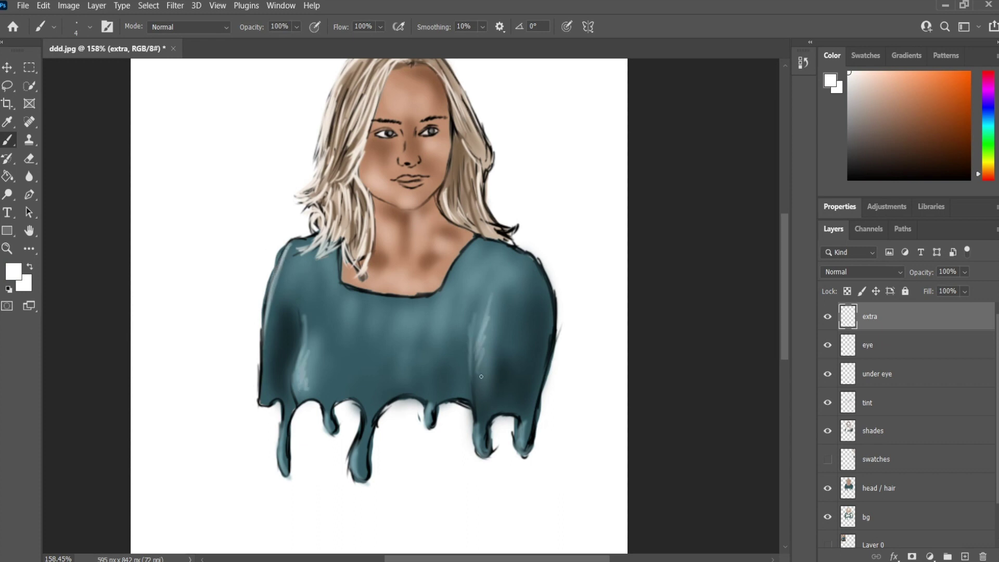
pyautogui.moveTo(537, 274)
pyautogui.mouseDown()
pyautogui.moveTo(545, 322)
pyautogui.moveTo(534, 287)
pyautogui.mouseUp()
# Paint thin white highlight strokes around the sweater's neckline and just below it across the chest.
pyautogui.moveTo(466, 253); pyautogui.dragTo(464, 272)
pyautogui.moveTo(335, 292)
pyautogui.mouseDown()
pyautogui.moveTo(426, 292)
pyautogui.moveTo(340, 296)
pyautogui.moveTo(354, 291)
pyautogui.moveTo(373, 308)
pyautogui.mouseUp()
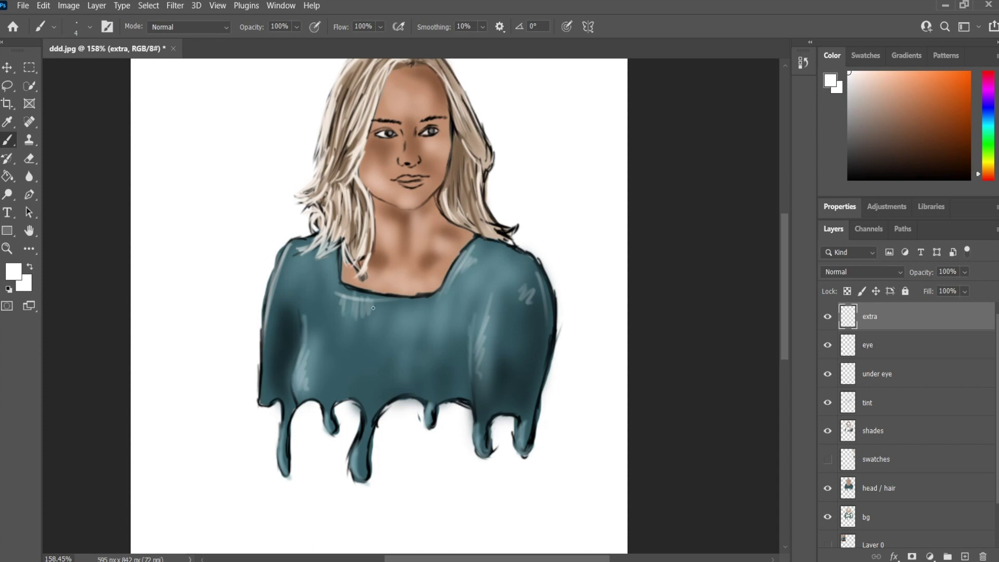
pyautogui.moveTo(332, 266); pyautogui.dragTo(339, 293)
pyautogui.moveTo(409, 316); pyautogui.dragTo(433, 294)
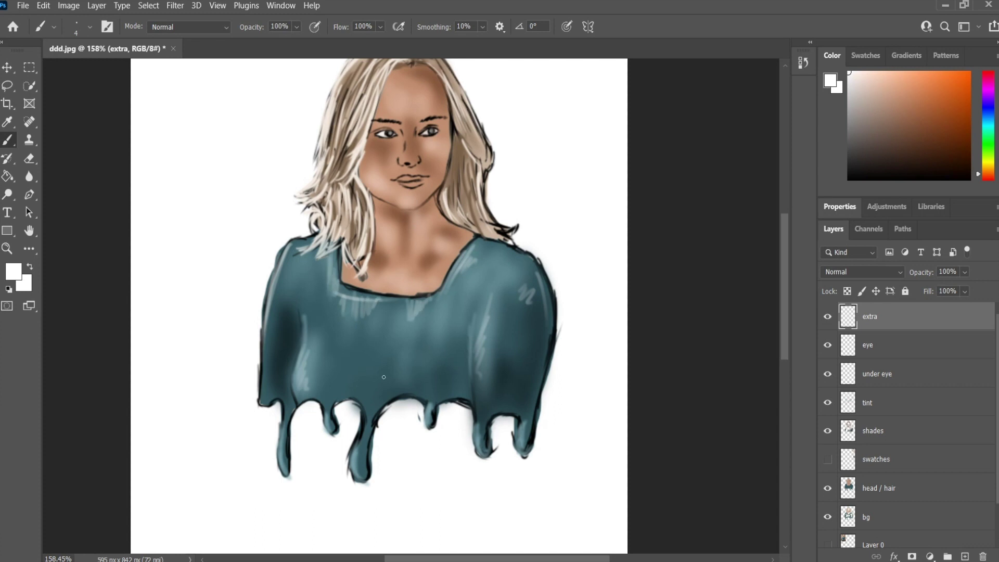
# Sample the near-black outline color from the hem and draw thin dark fold strokes on the sweater's sleeves and lower front.
pyautogui.keyDown('alt'); pyautogui.click(466, 399); pyautogui.keyUp('alt')
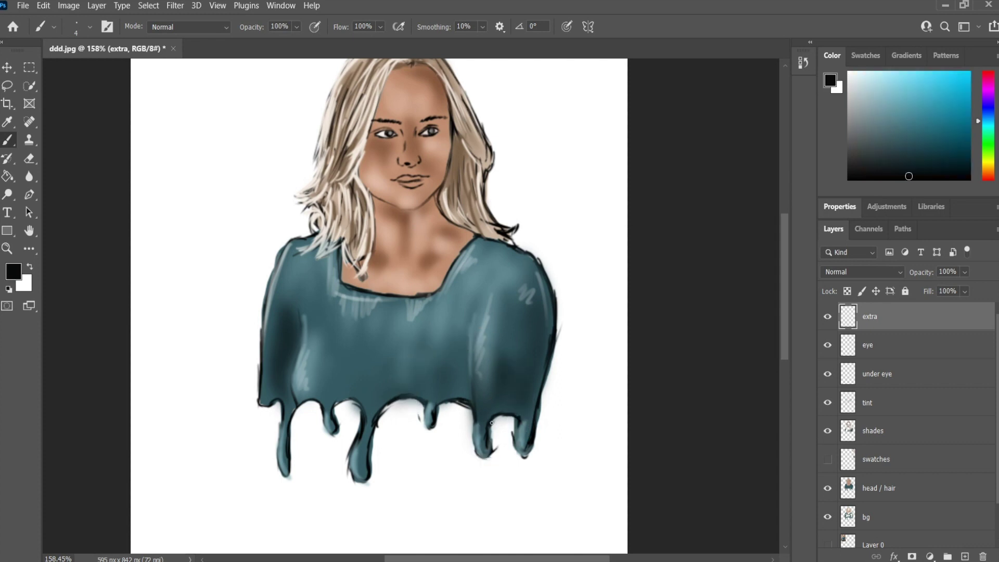
pyautogui.moveTo(528, 323); pyautogui.dragTo(521, 364)
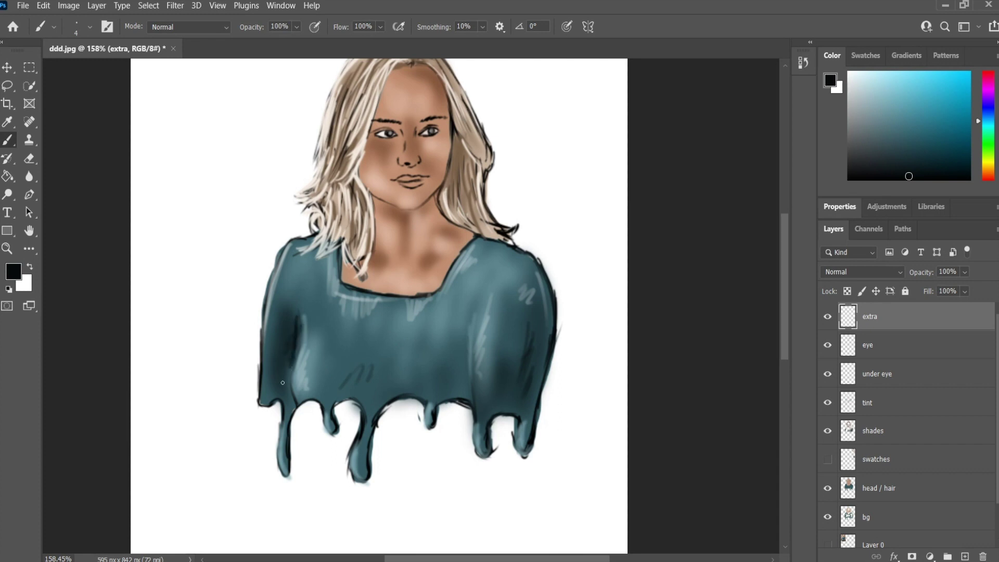
pyautogui.moveTo(328, 251); pyautogui.dragTo(313, 275)
pyautogui.scroll(-5, 323, 273)
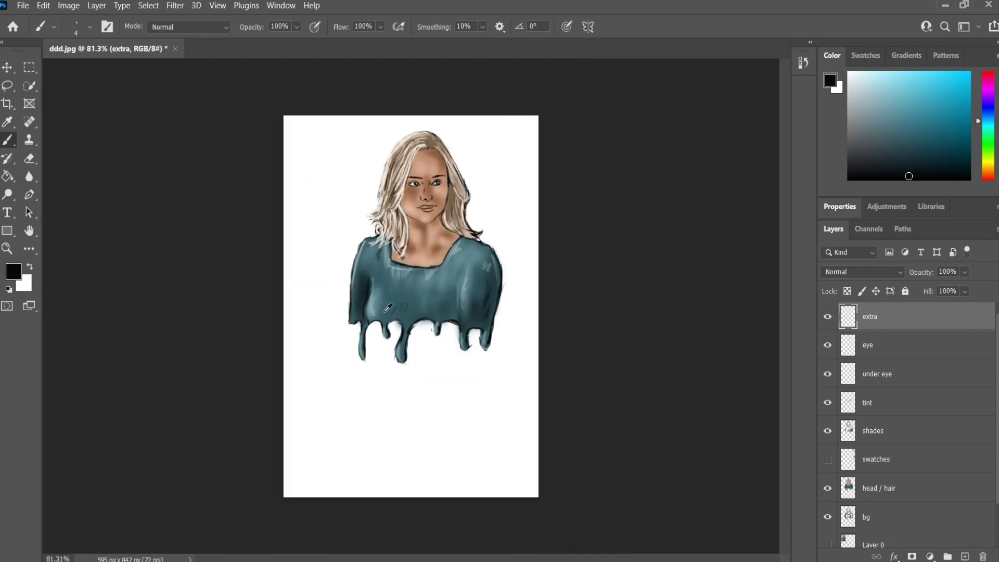